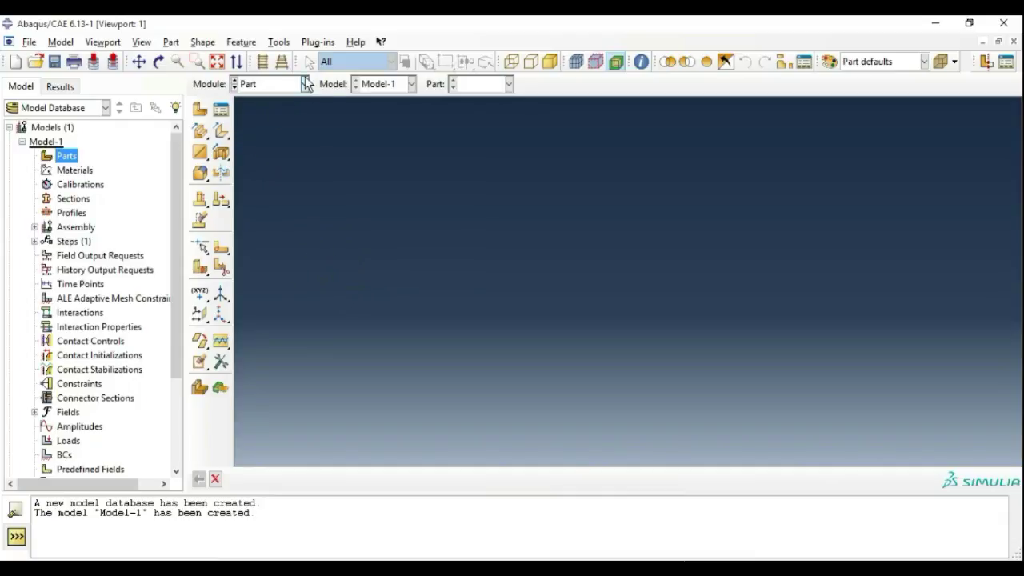
# Step: Create a 3D deformable part named squaretube with a shell extrusion as base feature and an approximate size of 200
pyautogui.rightClick(71, 158)
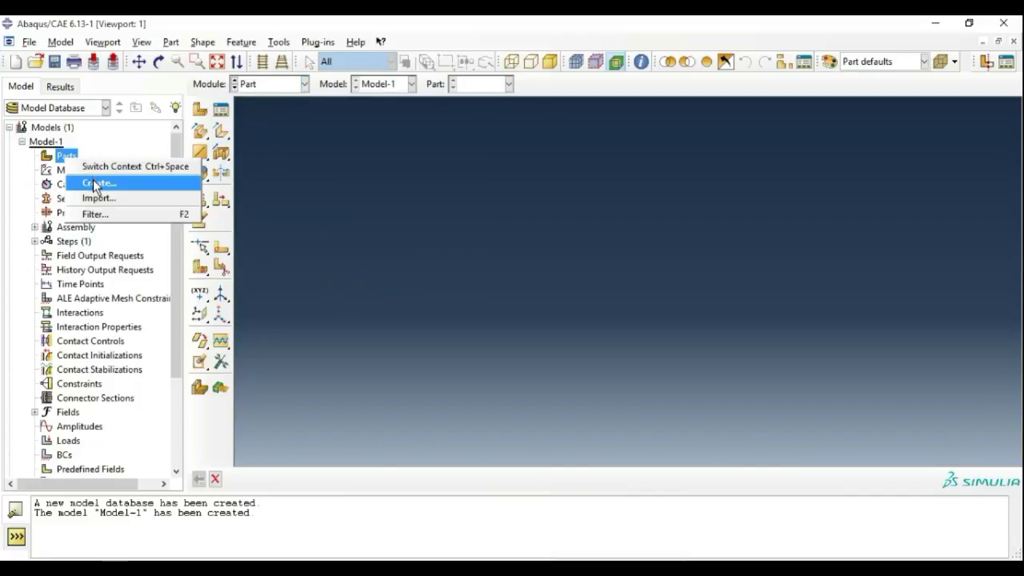
pyautogui.click(93, 183)
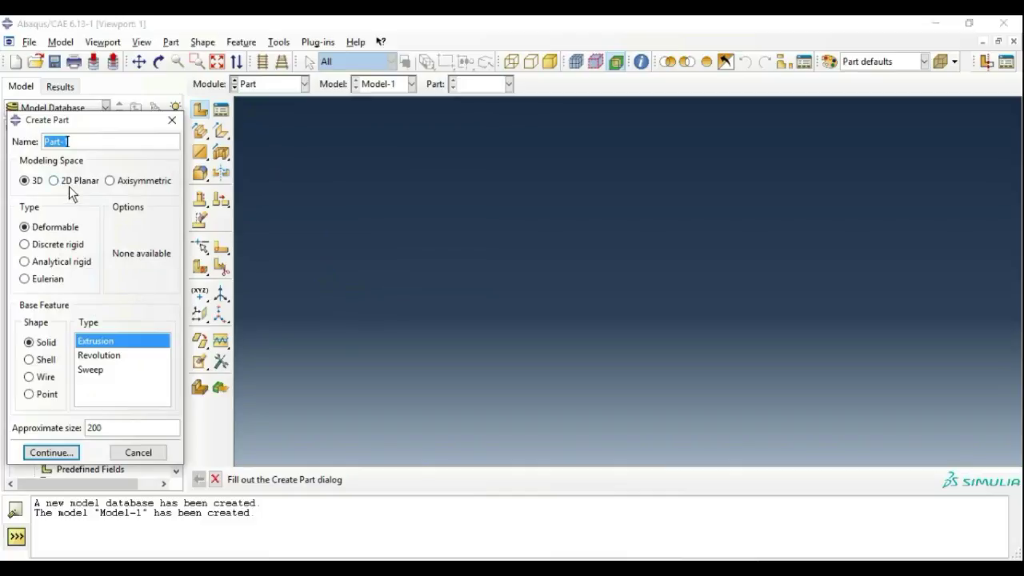
pyautogui.write('squaretube')
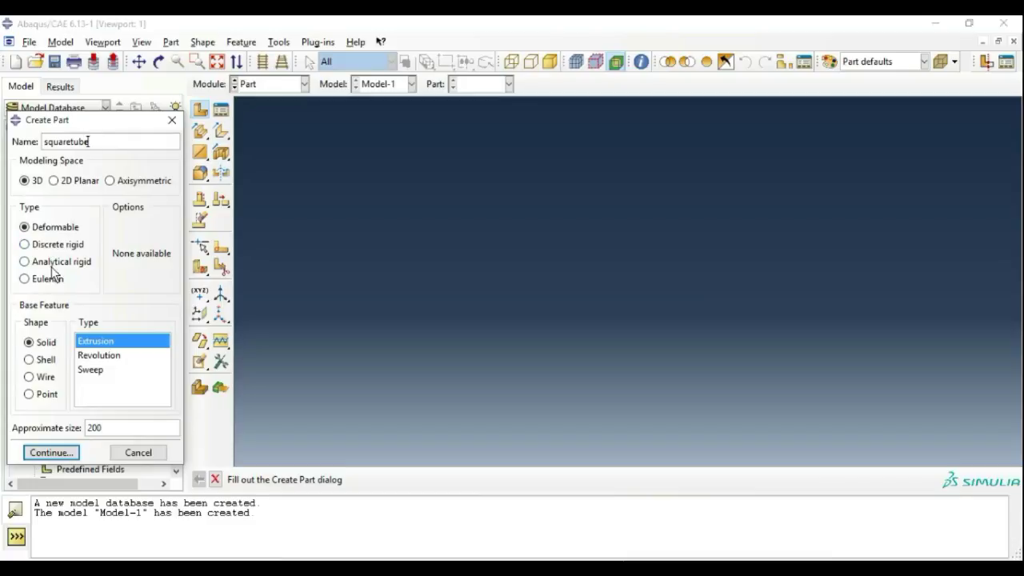
pyautogui.click(30, 360)
pyautogui.click(107, 355)
pyautogui.click(48, 453)
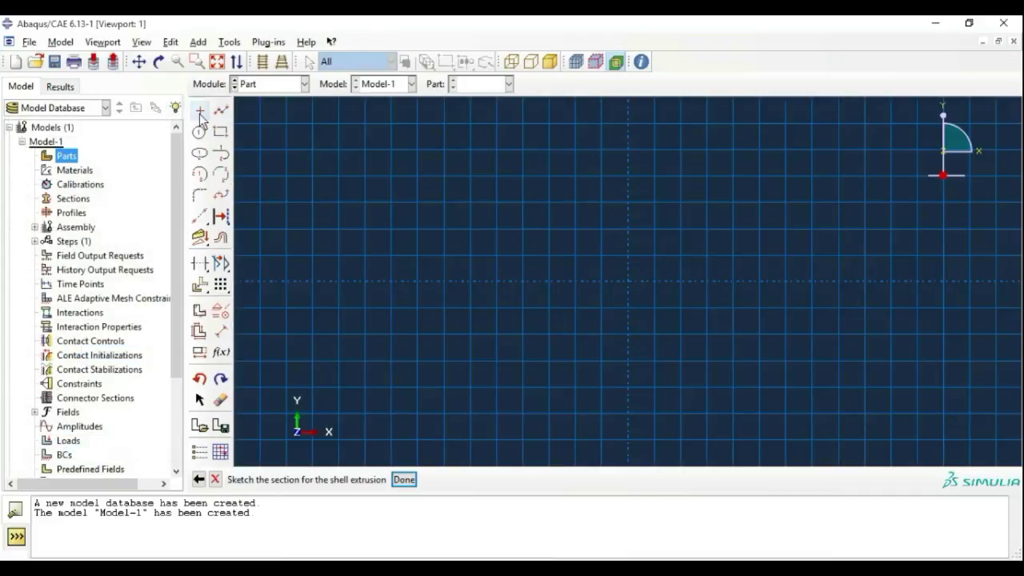
# Step: Place isolated sketch points at (38,38), (38,-38), (-38,-38) and (-38,38) for the tube's corners
pyautogui.click(201, 114)
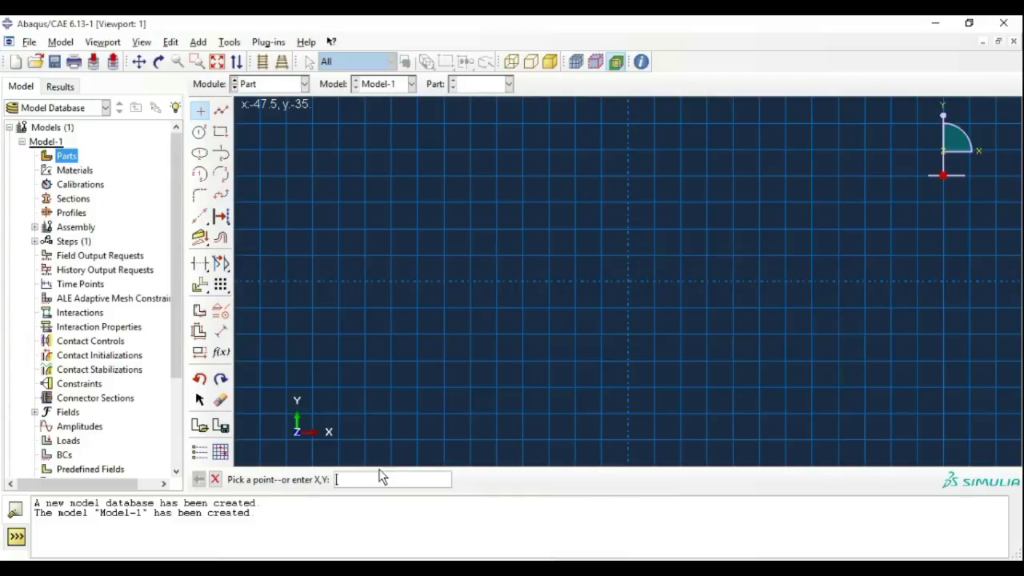
pyautogui.write('0')
pyautogui.write('8')
pyautogui.write(',-38')
pyautogui.press('Return')
pyautogui.write('38,38-38,-38')
pyautogui.press('Return')
pyautogui.write('-38,38')
pyautogui.press('Return')
pyautogui.scroll(-1, 516, 367)
pyautogui.scroll(-1, 519, 367)
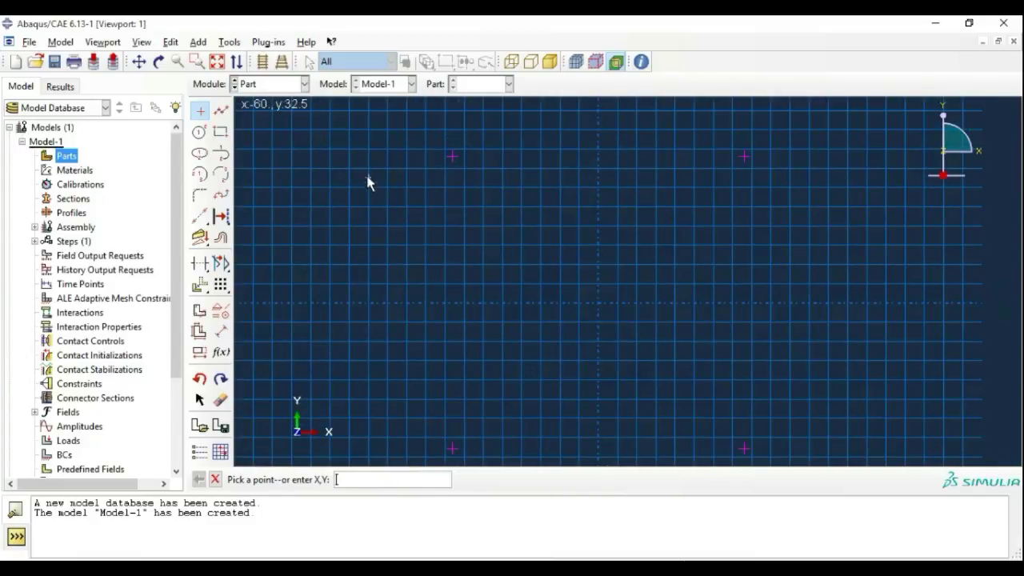
# Step: Connect the four corner points with lines into a closed square and extrude the section to a depth of 350
pyautogui.click(222, 112)
pyautogui.click(453, 156)
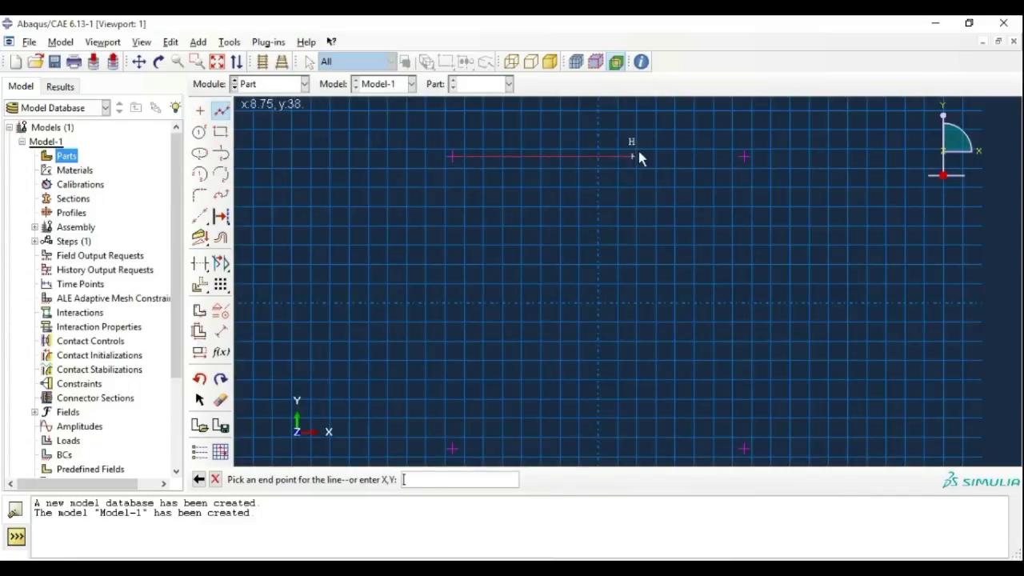
pyautogui.click(745, 156)
pyautogui.click(744, 448)
pyautogui.click(453, 449)
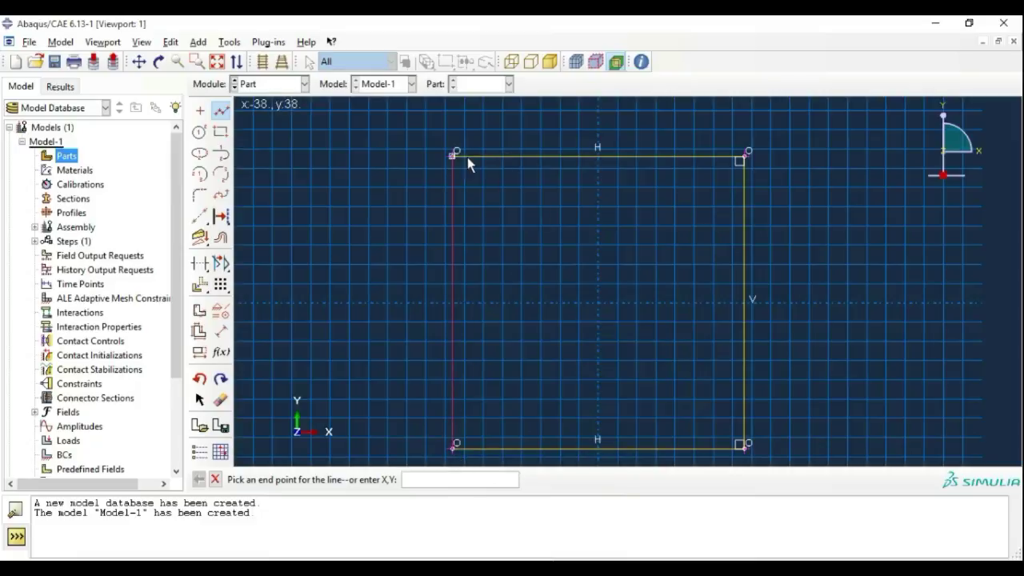
pyautogui.click(462, 157)
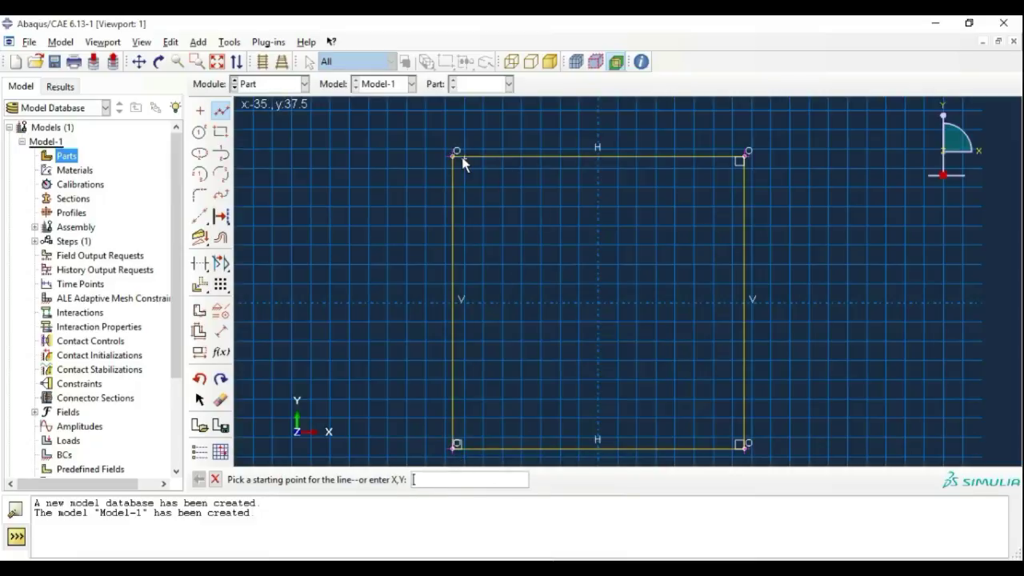
pyautogui.press('Escape')
pyautogui.click(404, 481)
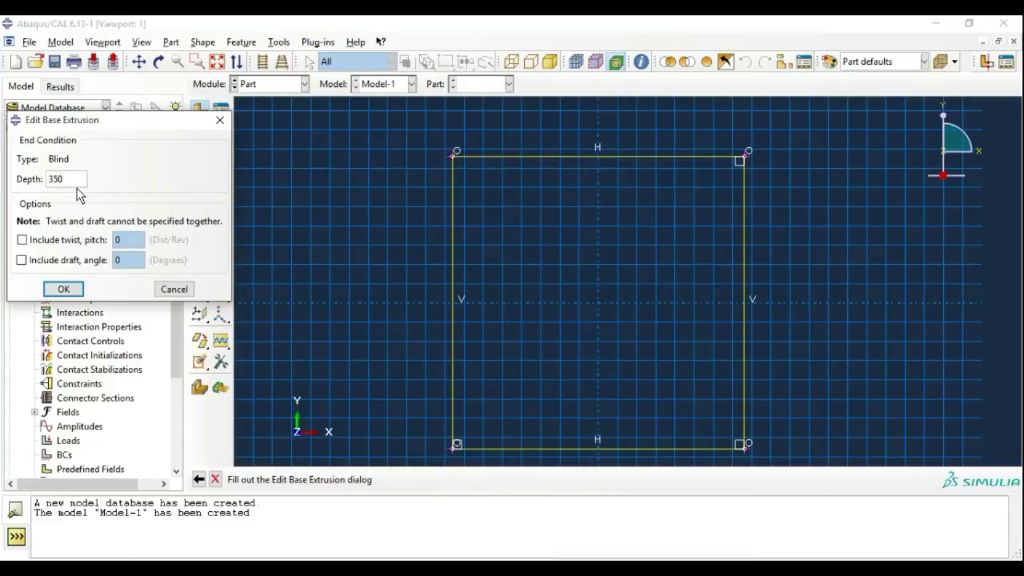
pyautogui.press('Return')
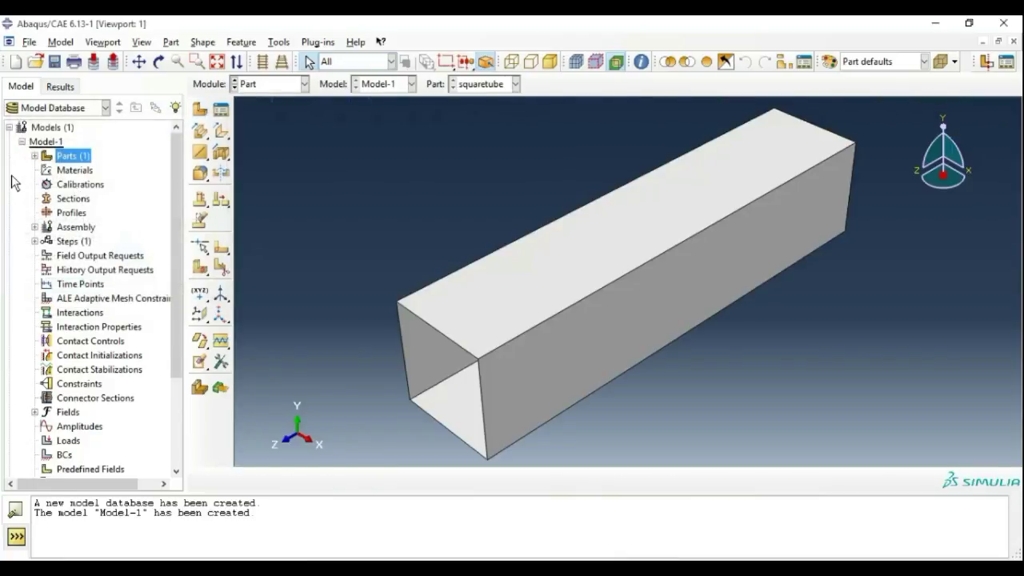
# Step: Create a 3D discrete rigid part named top with a planar shell base feature and an approximate size of 200
pyautogui.click(35, 156)
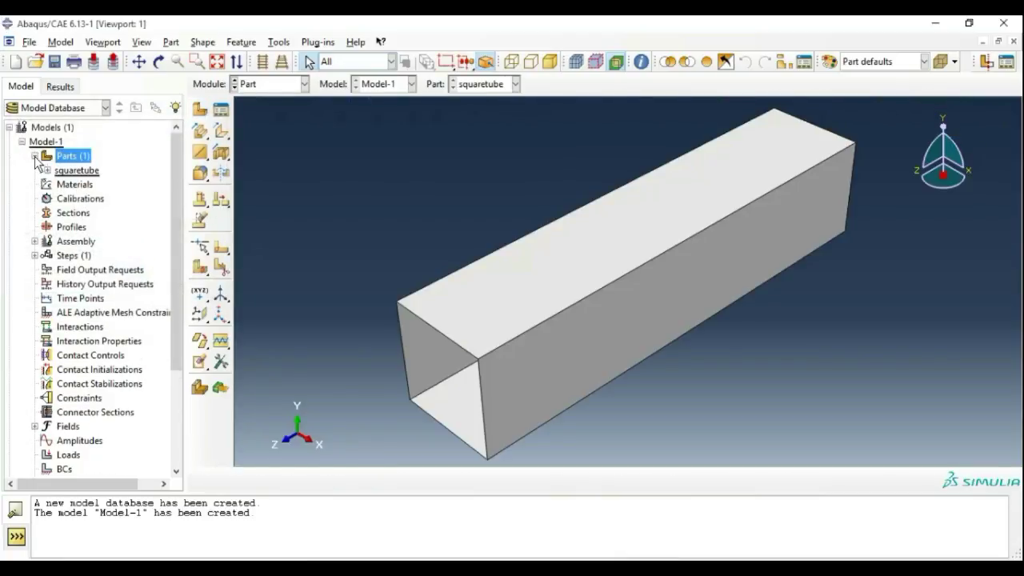
pyautogui.rightClick(72, 176)
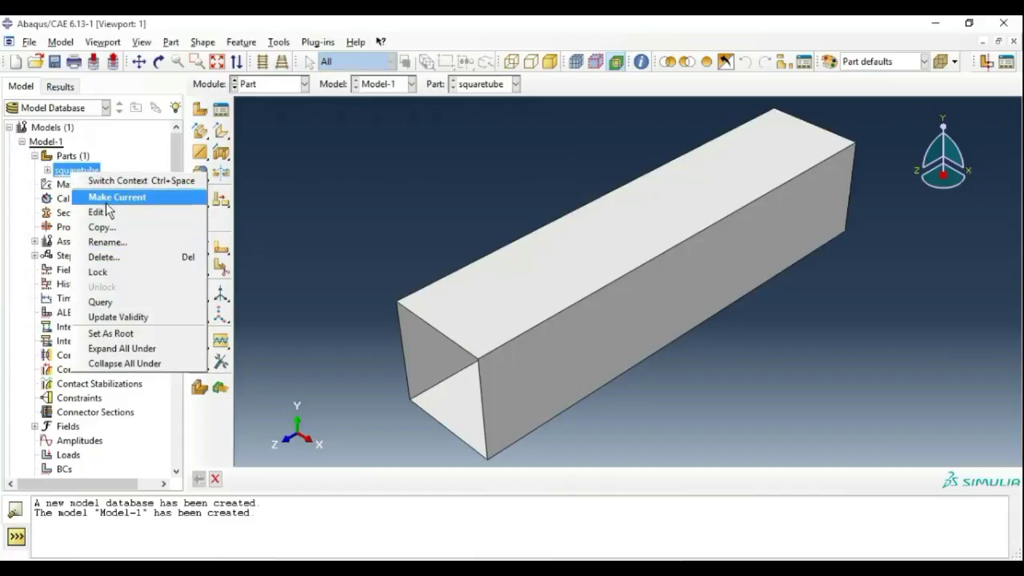
pyautogui.rightClick(57, 157)
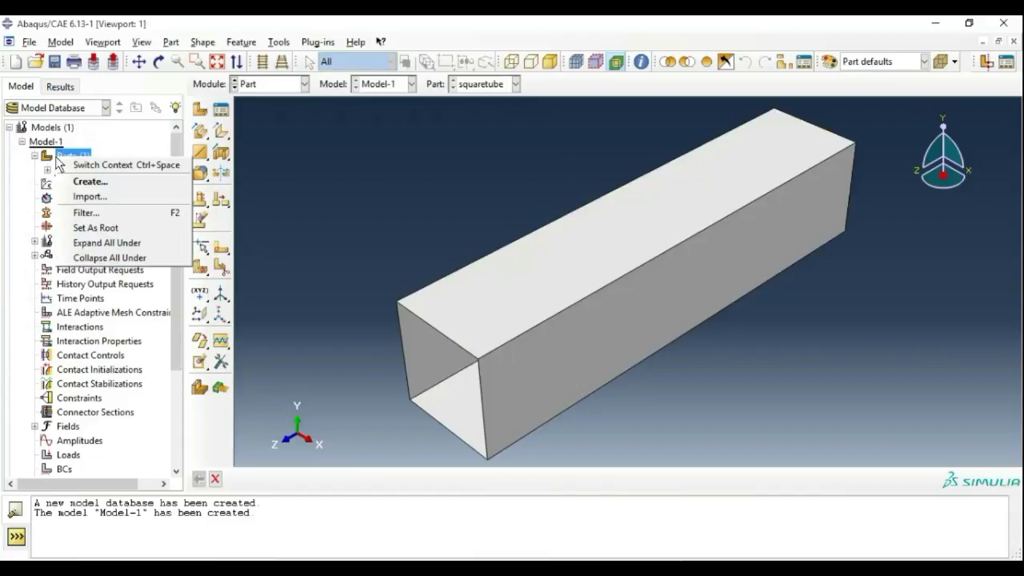
pyautogui.click(90, 183)
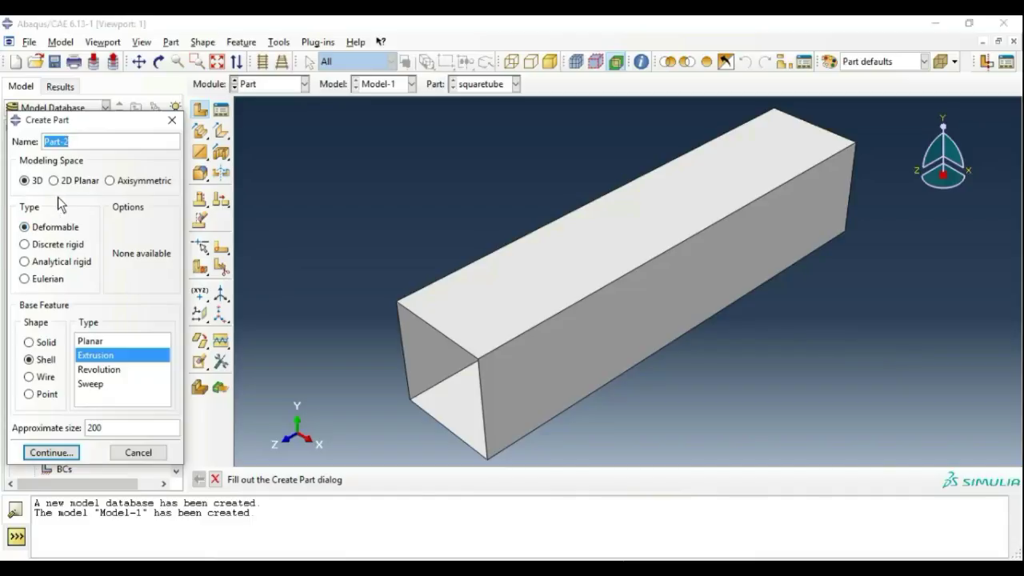
pyautogui.press('BackSpace')
pyautogui.write('top')
pyautogui.click(59, 245)
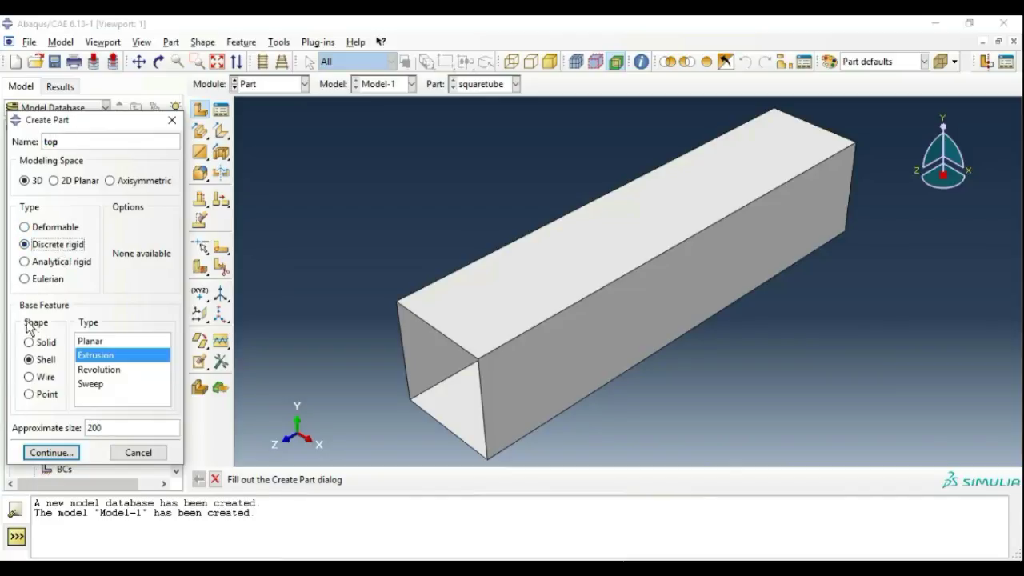
pyautogui.click(91, 341)
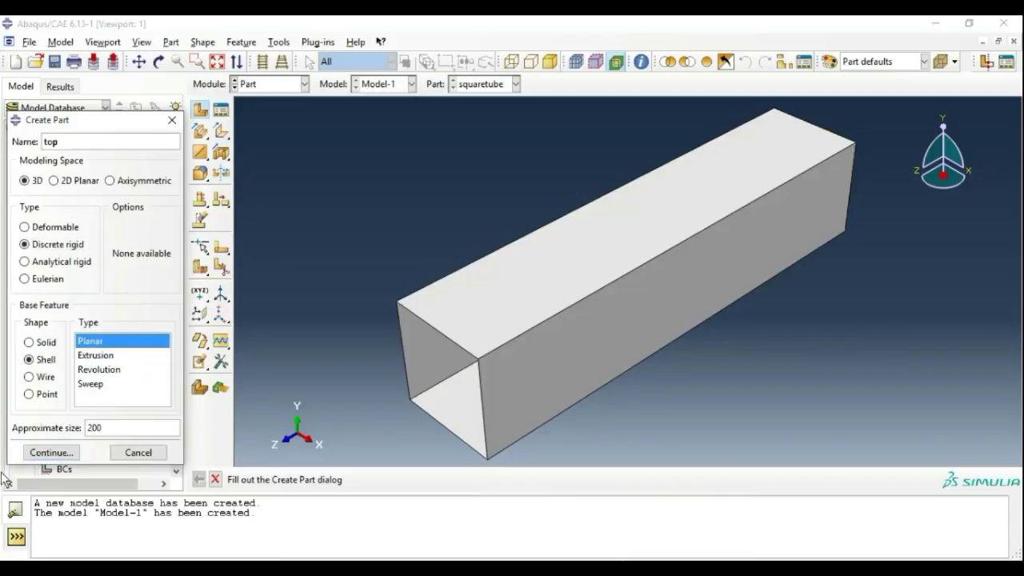
pyautogui.click(51, 452)
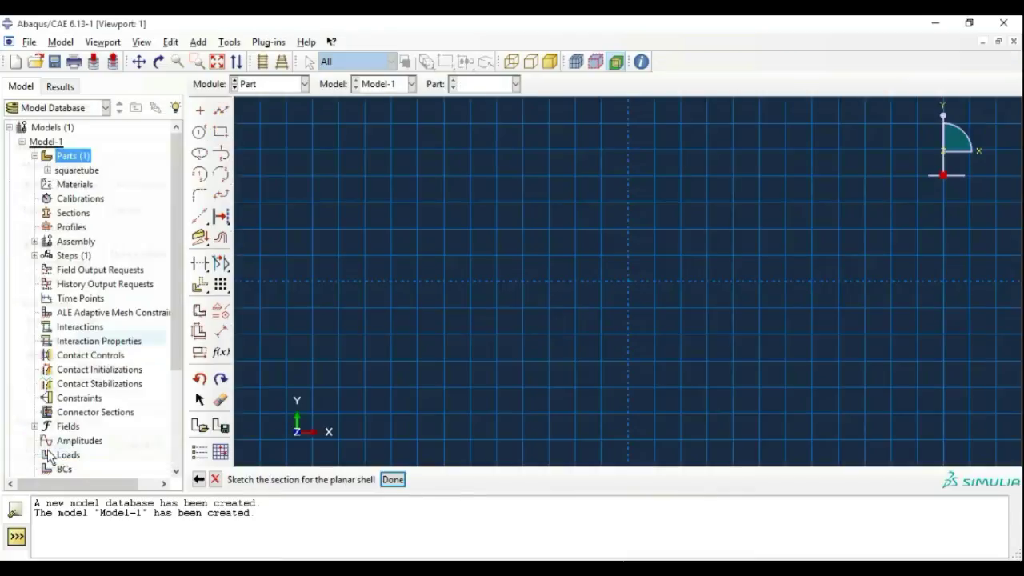
# Step: Place isolated sketch points at (40,40), (-40,-40), (40,-40) and (-40,40) for the plate's corners
pyautogui.click(200, 110)
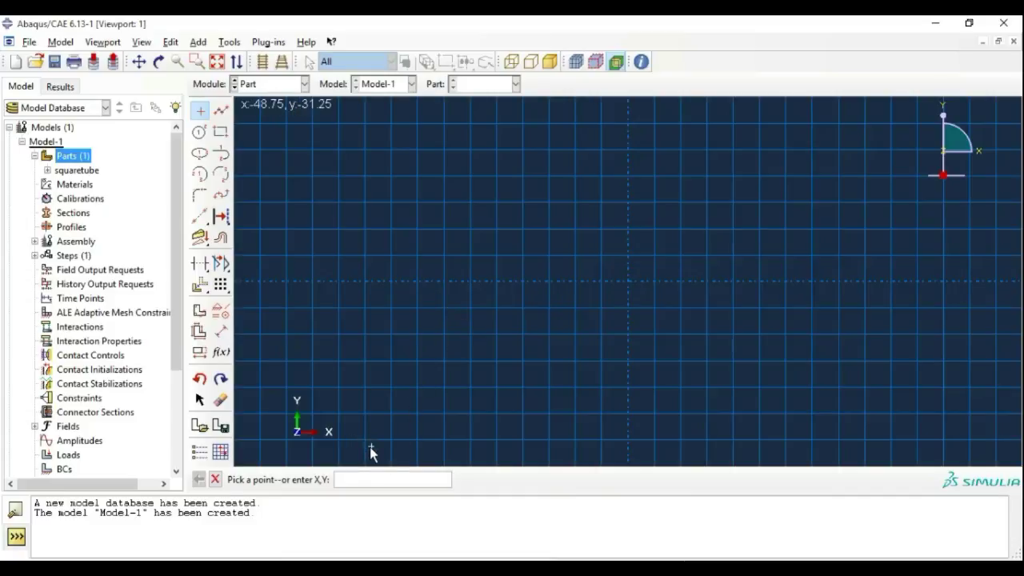
pyautogui.write('40,40')
pyautogui.press('Return')
pyautogui.write('-40,-40')
pyautogui.press('Return')
pyautogui.write('40,-40')
pyautogui.press('Return')
pyautogui.write('40,40')
pyautogui.press('Return')
pyautogui.scroll(-3, 517, 352)
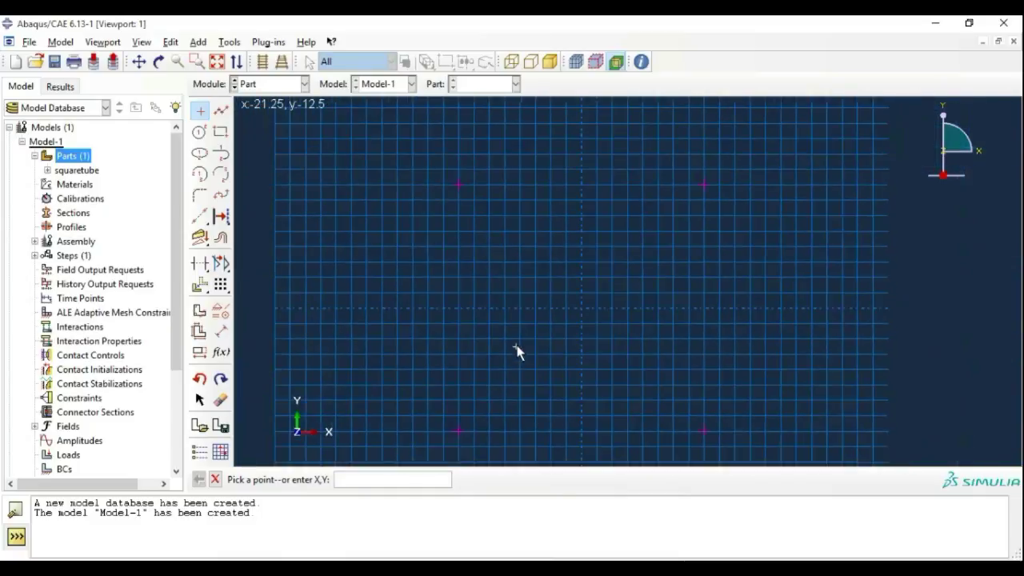
# Step: Connect the plate's four corner points with lines into a closed square and finish the planar shell sketch
pyautogui.click(221, 109)
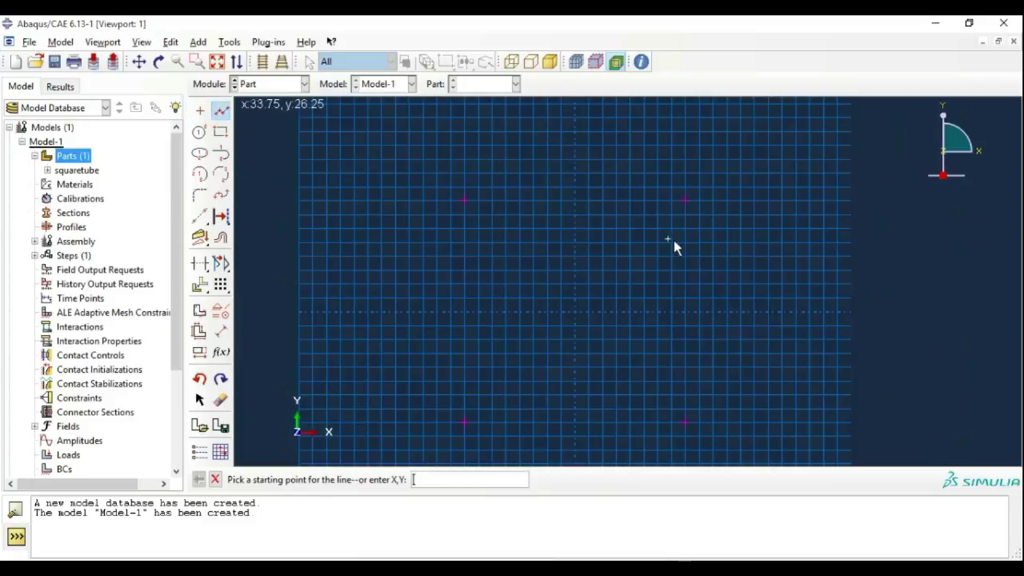
pyautogui.click(465, 199)
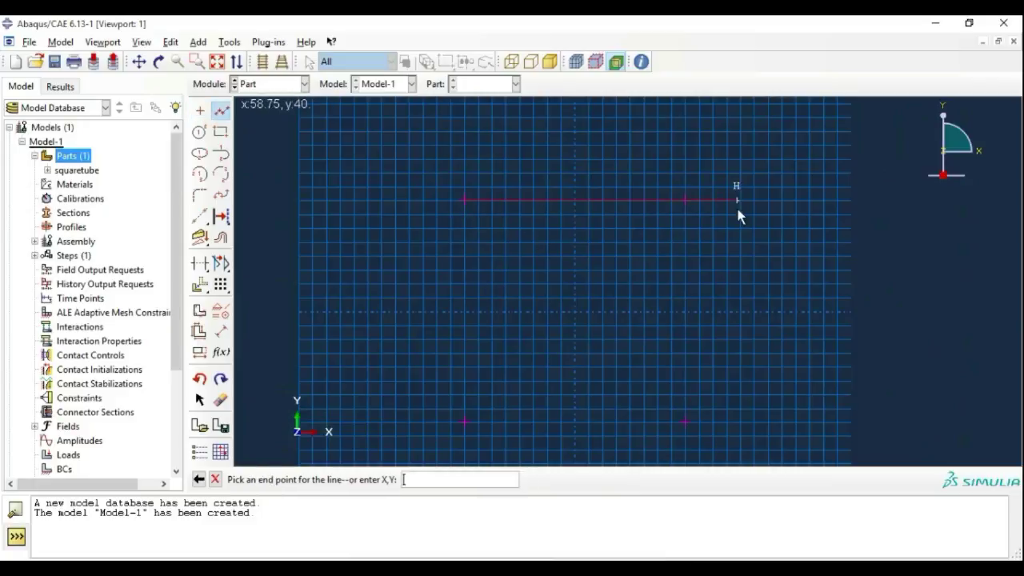
pyautogui.click(686, 199)
pyautogui.click(686, 422)
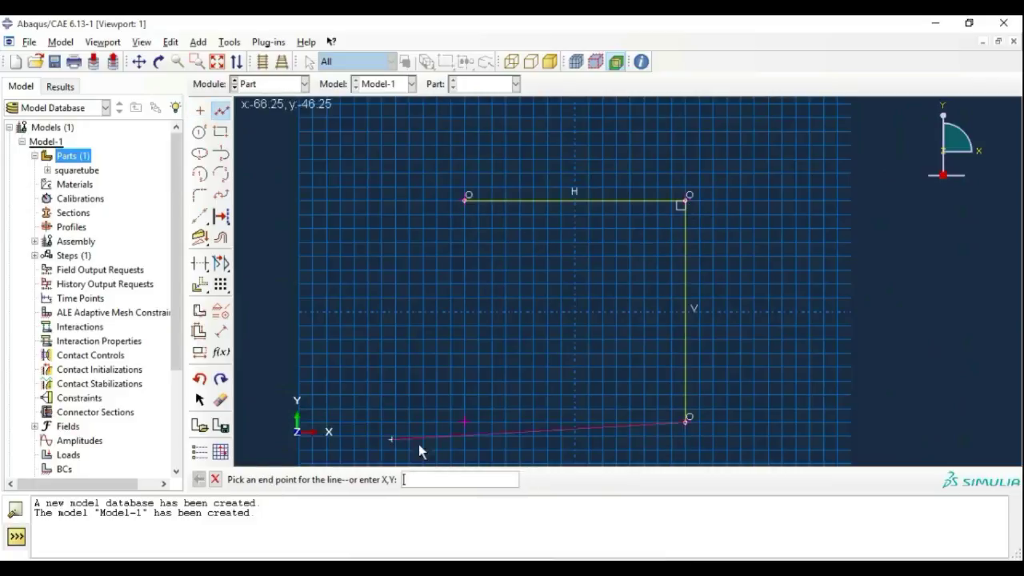
pyautogui.click(467, 423)
pyautogui.click(477, 213)
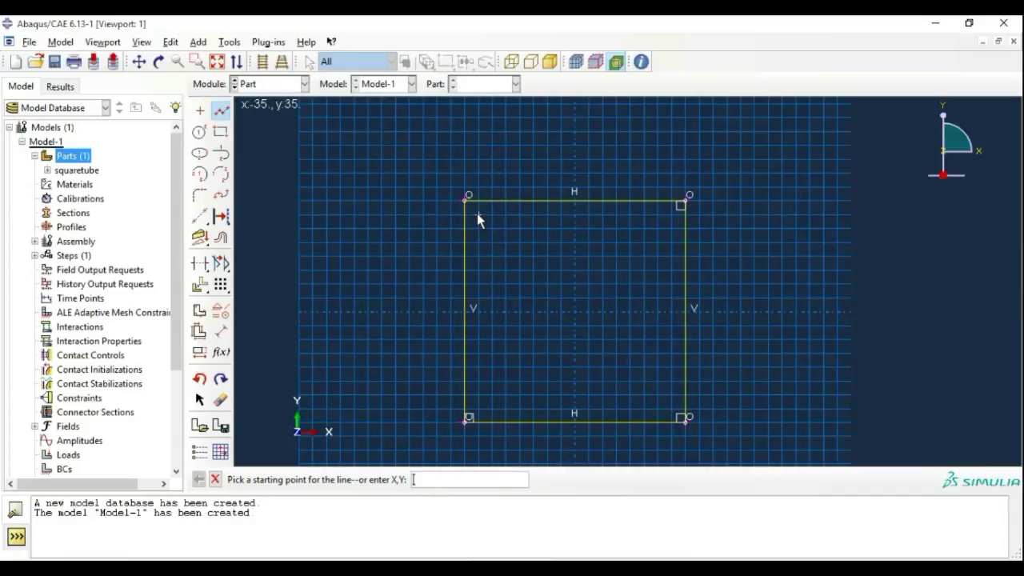
pyautogui.press('Escape')
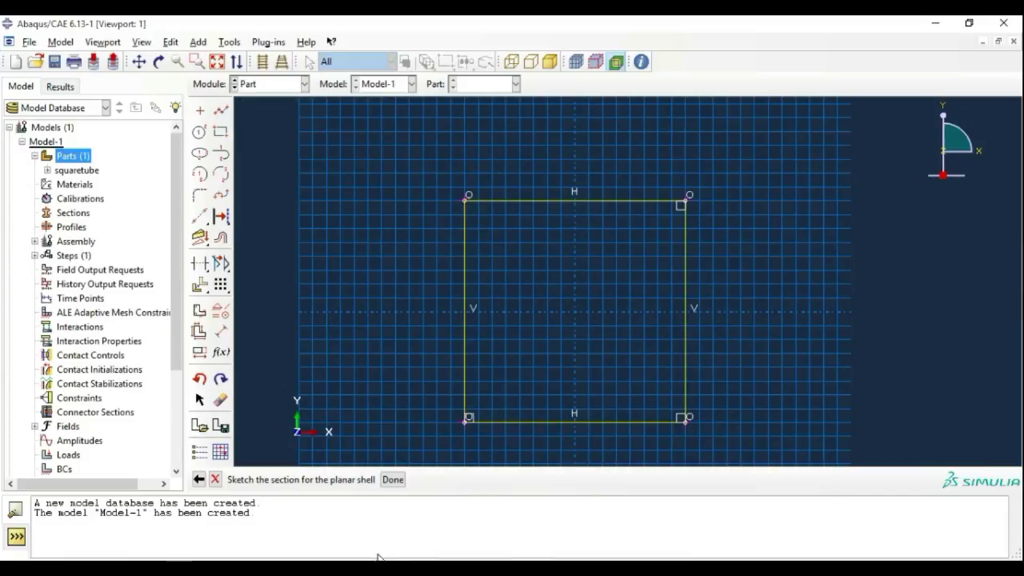
pyautogui.click(392, 480)
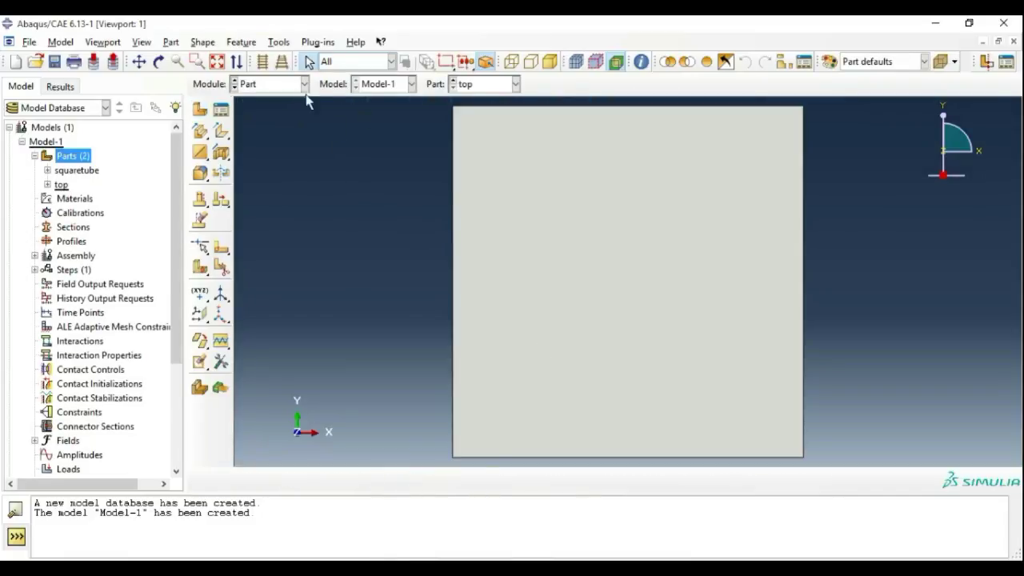
# Step: Add a reference point to the top plate at 0,0,0
pyautogui.click(278, 42)
pyautogui.click(314, 74)
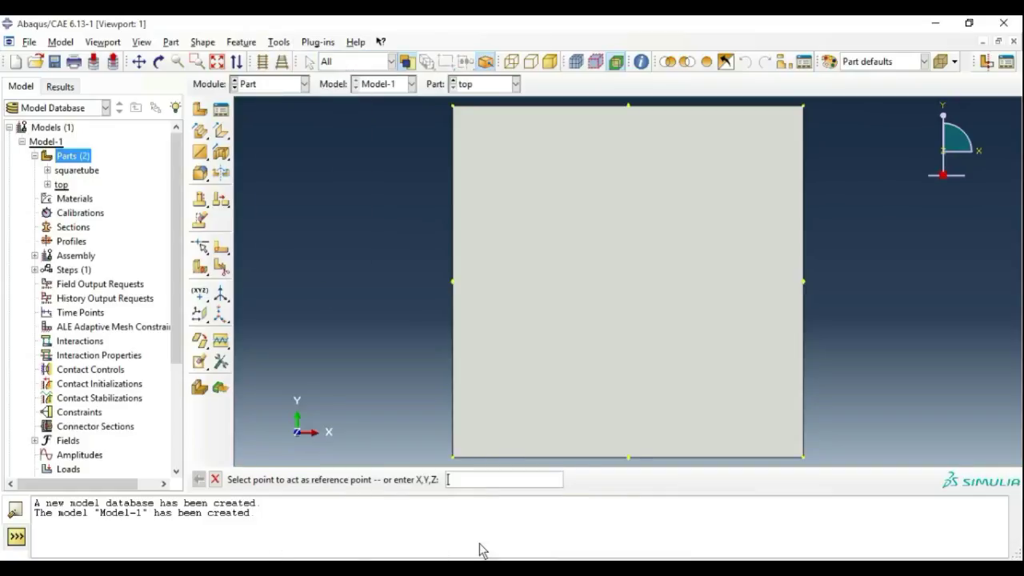
pyautogui.write('0,0,0')
pyautogui.press('Return')
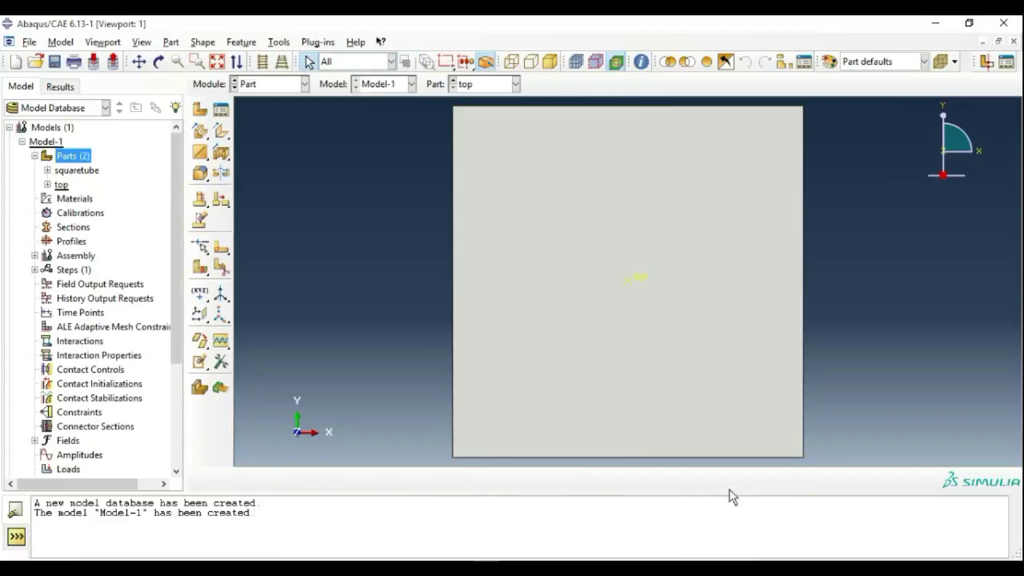
# Step: Copy the top part to a new part named bottom
pyautogui.rightClick(61, 185)
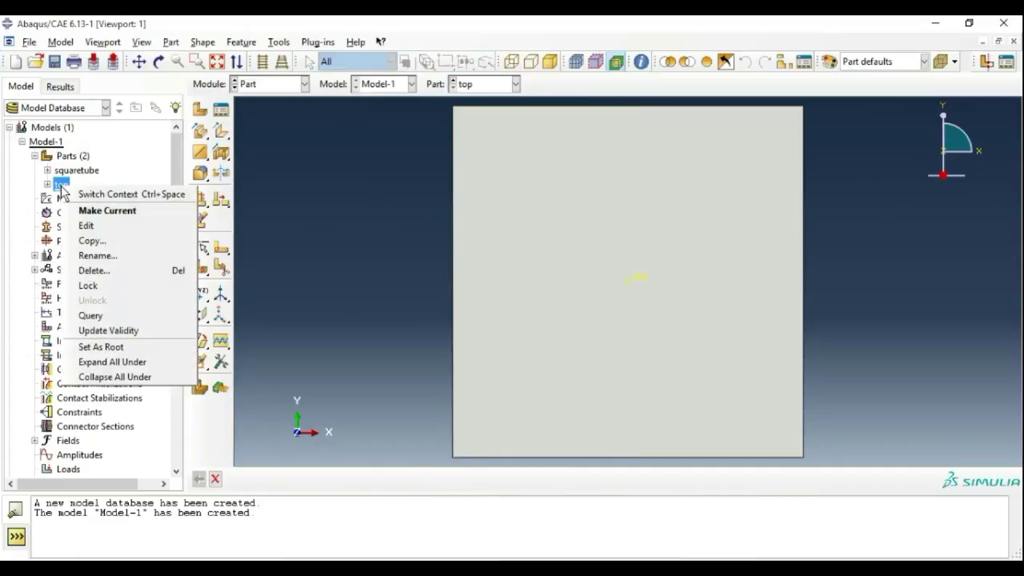
pyautogui.click(99, 243)
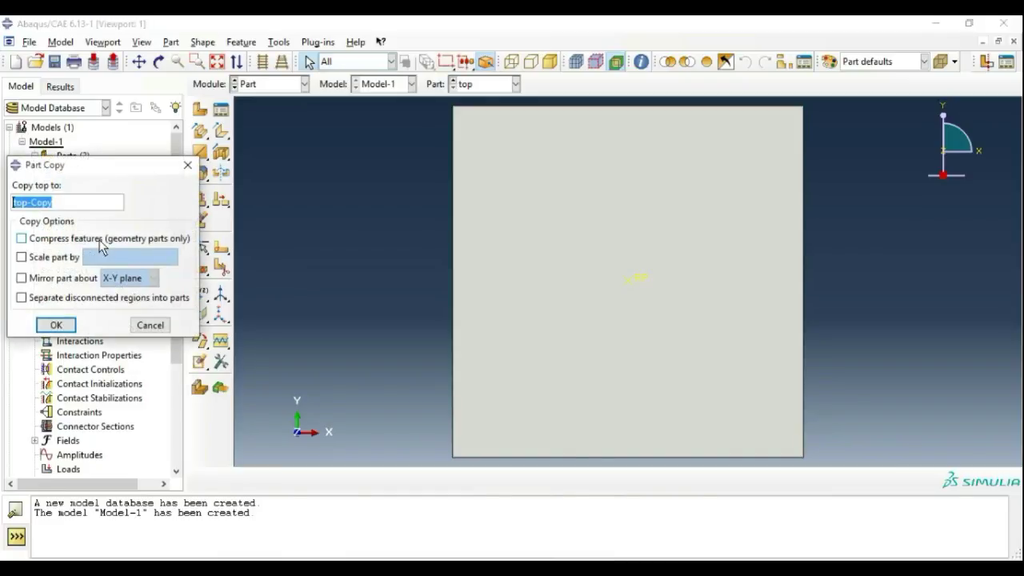
pyautogui.write('bottom')
pyautogui.click(50, 324)
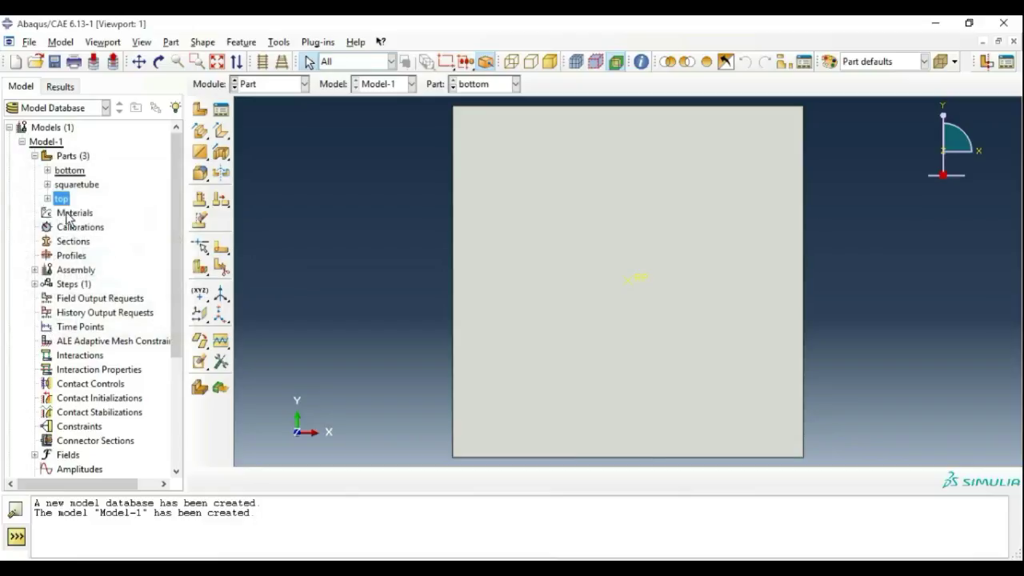
# Step: Rename the bottom part's reference point feature to lower
pyautogui.click(47, 185)
pyautogui.click(60, 198)
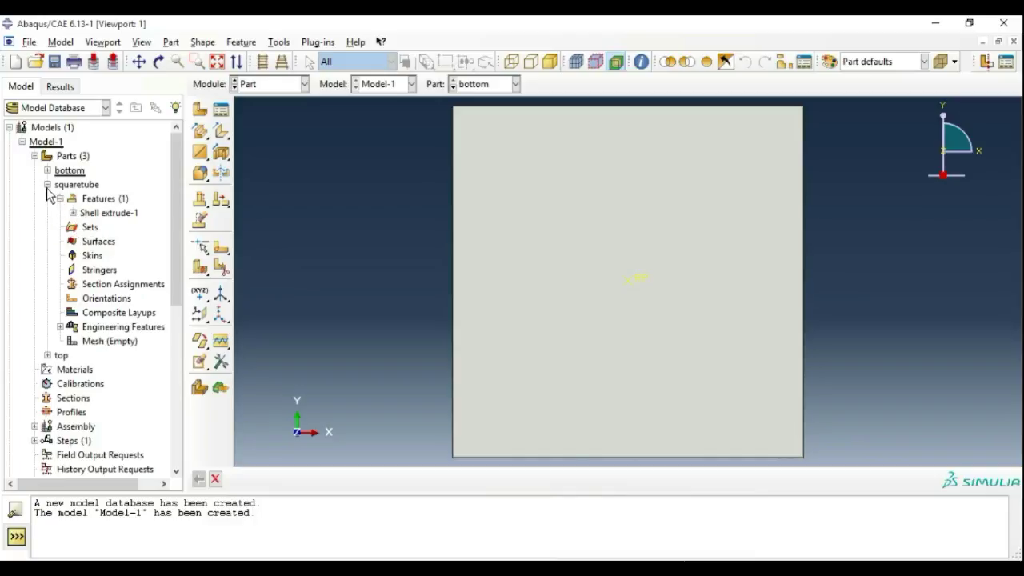
pyautogui.click(47, 184)
pyautogui.click(47, 170)
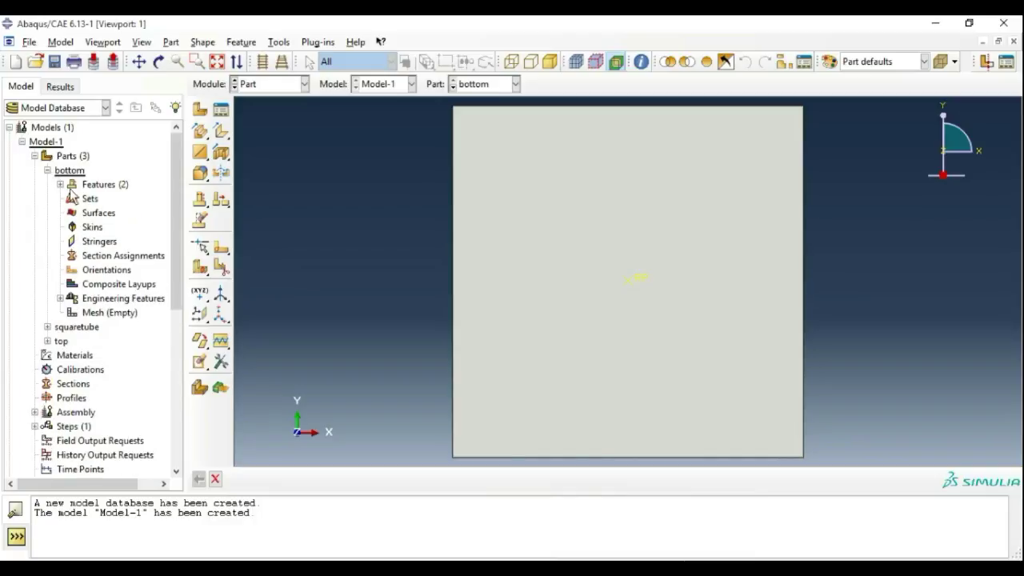
pyautogui.click(60, 184)
pyautogui.rightClick(85, 214)
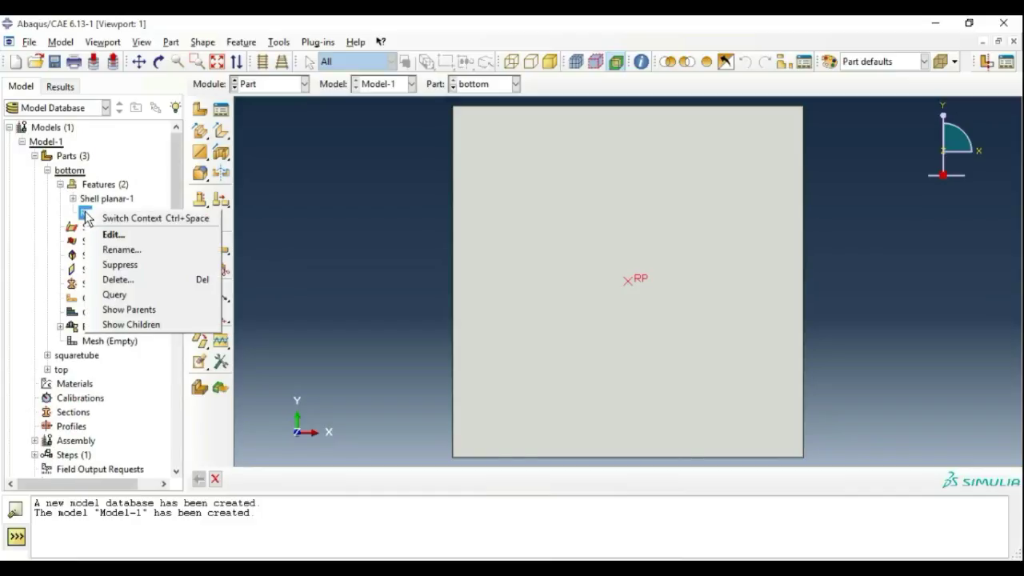
pyautogui.click(114, 253)
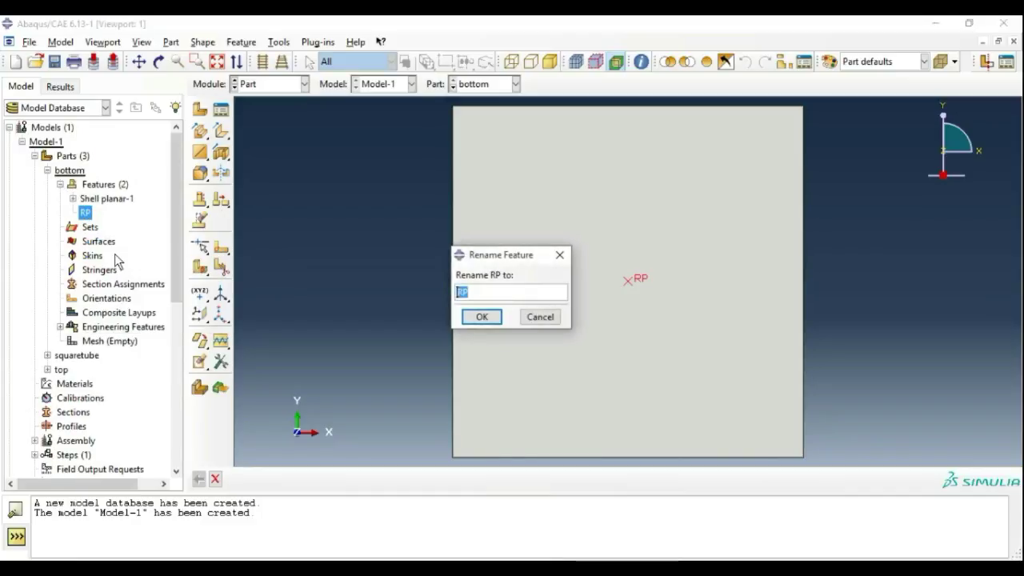
pyautogui.write('lower')
pyautogui.click(482, 316)
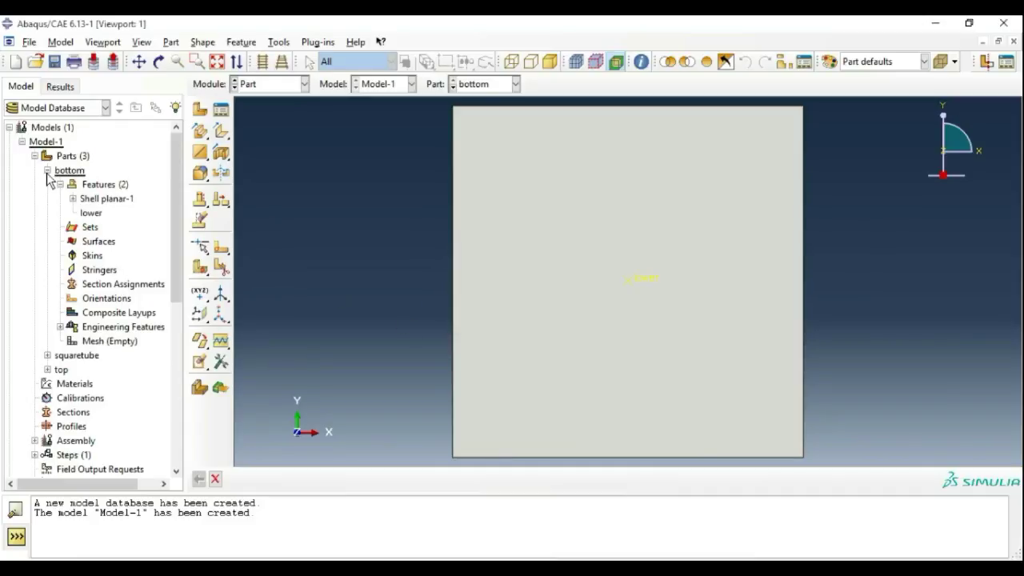
# Step: Rename the top part's reference point feature to upper
pyautogui.click(47, 171)
pyautogui.click(47, 199)
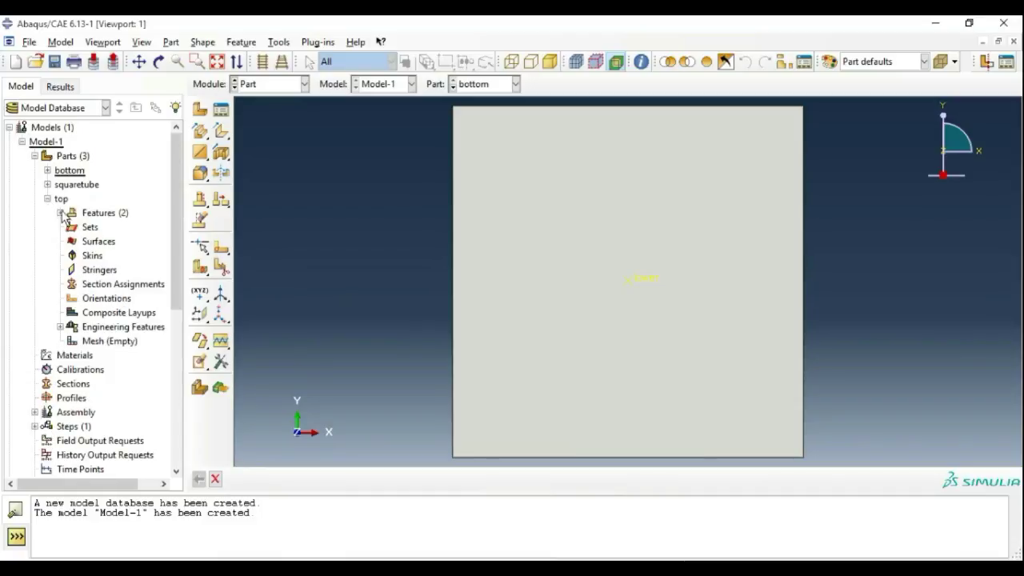
pyautogui.click(61, 213)
pyautogui.rightClick(84, 242)
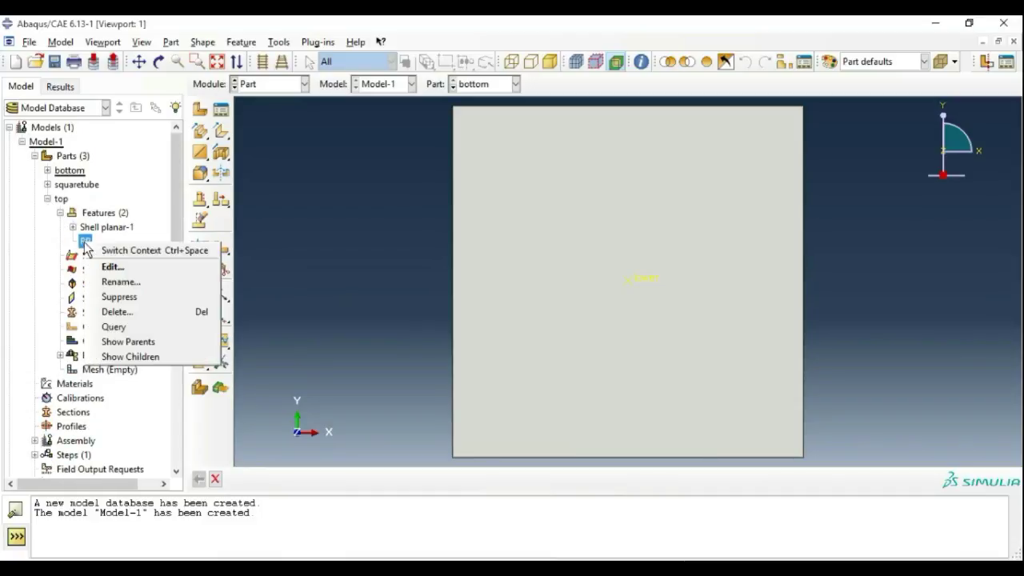
pyautogui.click(117, 282)
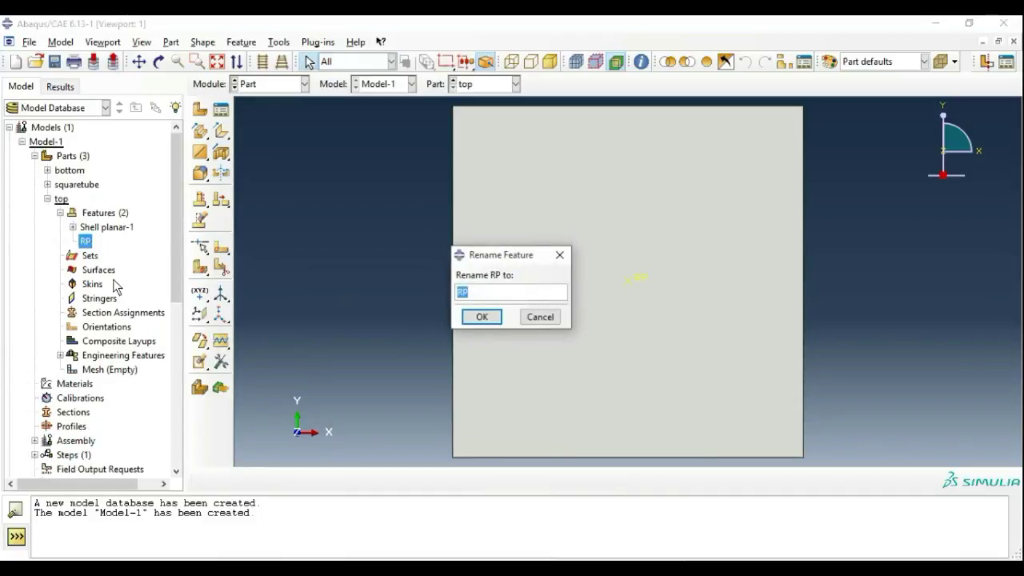
pyautogui.write('upper')
pyautogui.click(481, 317)
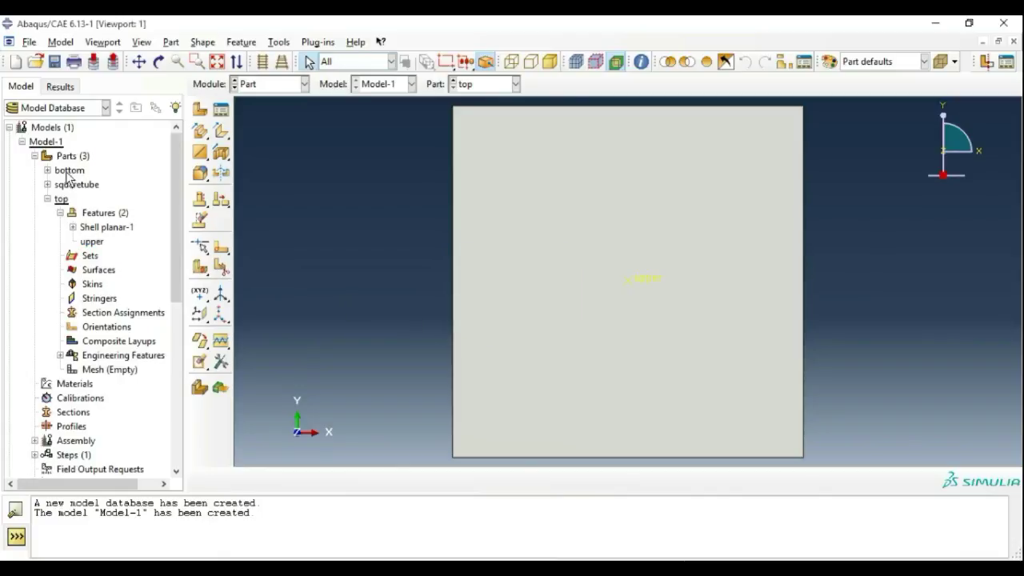
pyautogui.click(48, 199)
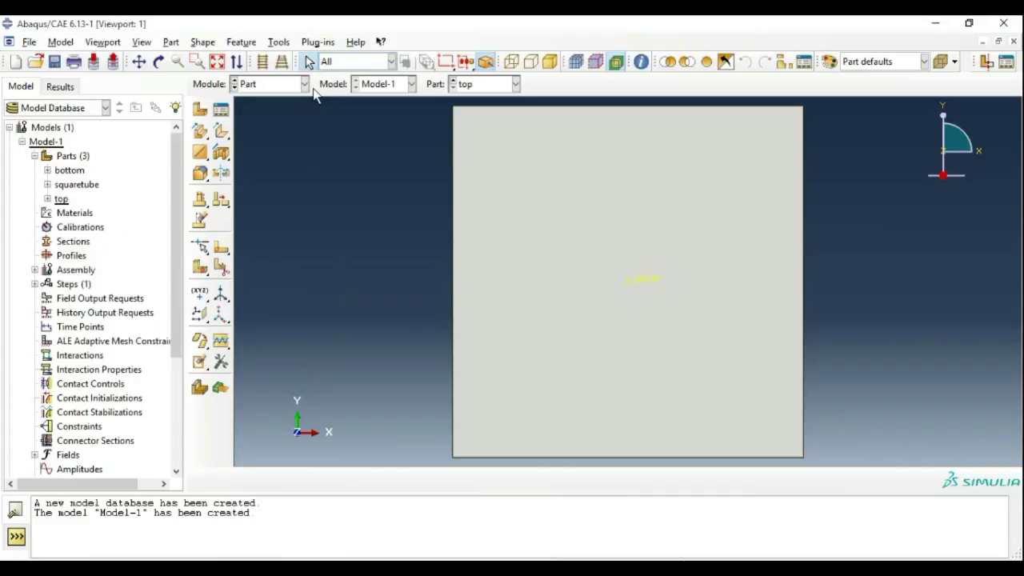
# Step: In the Property module, create a new material with a uniform mass density of 2.7e-9
pyautogui.click(305, 84)
pyautogui.click(287, 111)
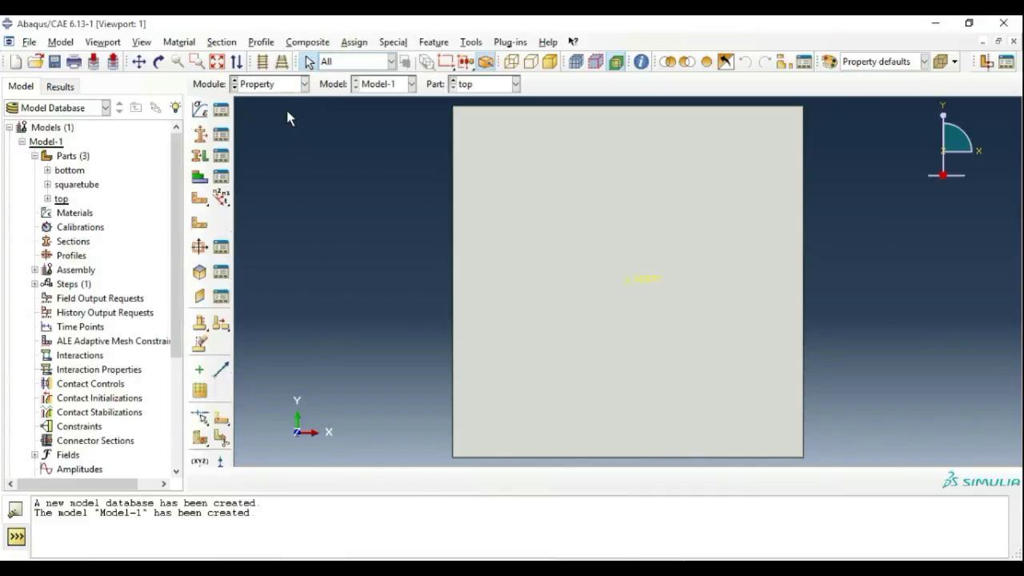
pyautogui.click(221, 110)
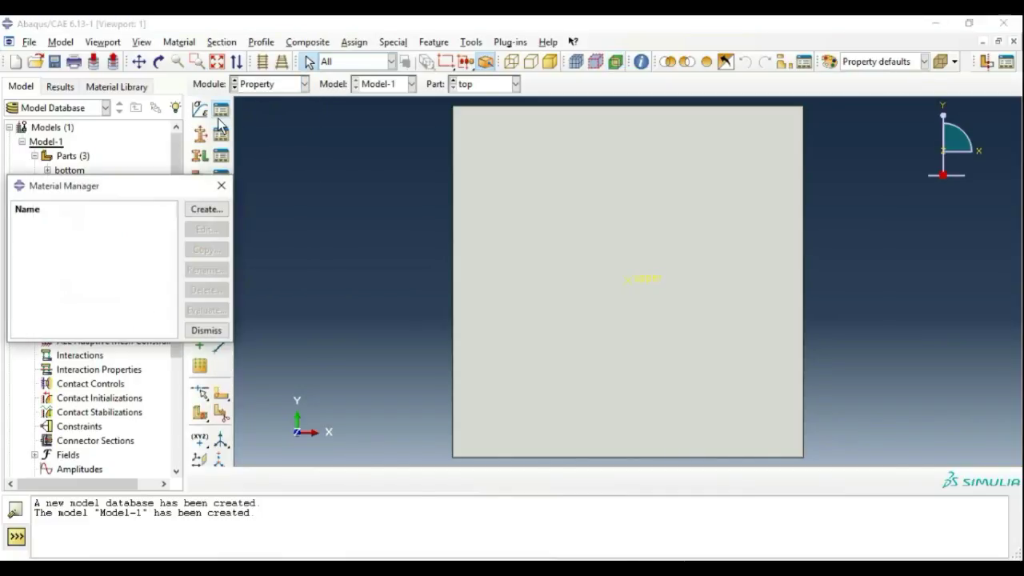
pyautogui.click(196, 211)
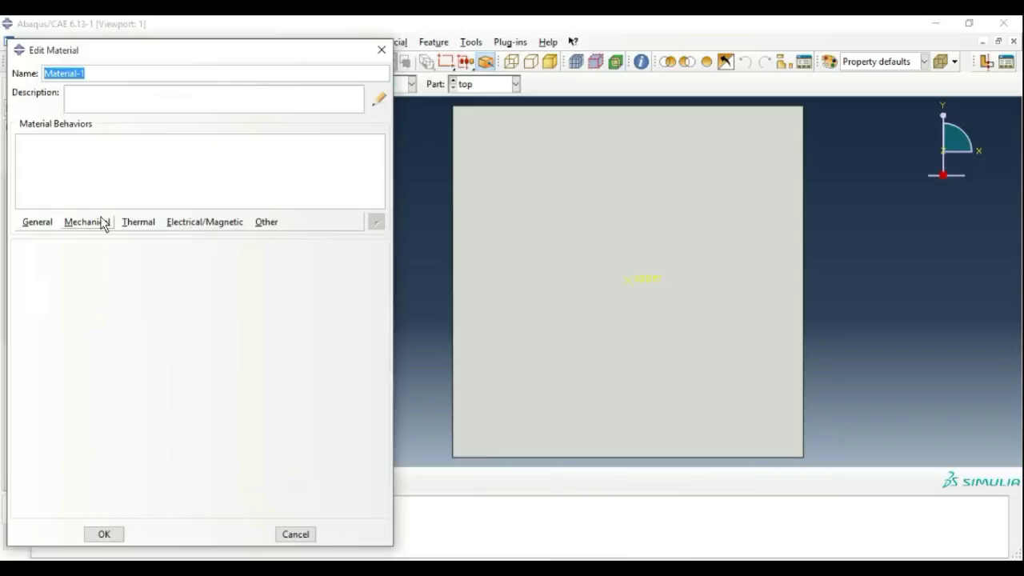
pyautogui.click(38, 223)
pyautogui.click(48, 236)
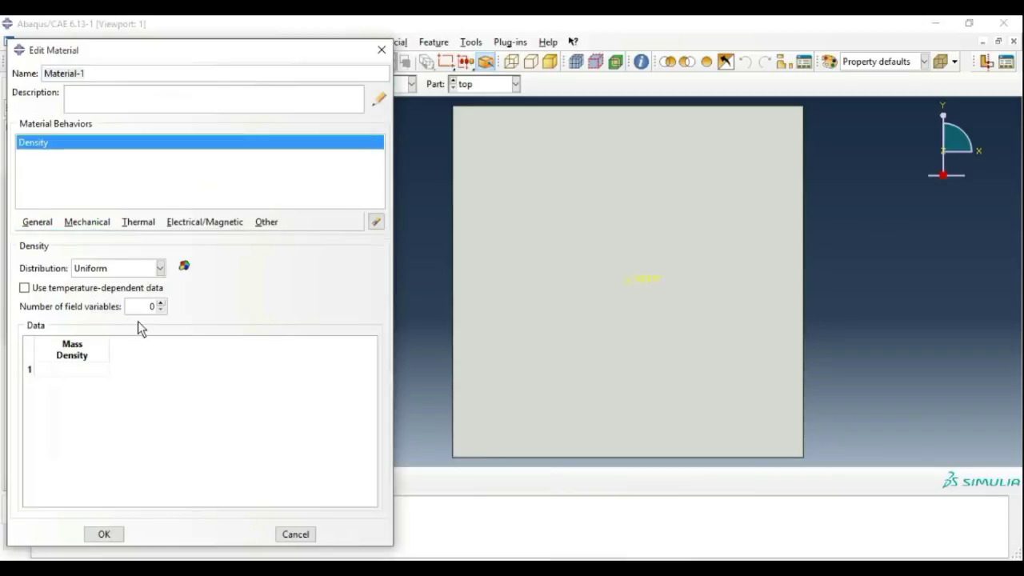
pyautogui.click(69, 370)
pyautogui.write('2.7e-9')
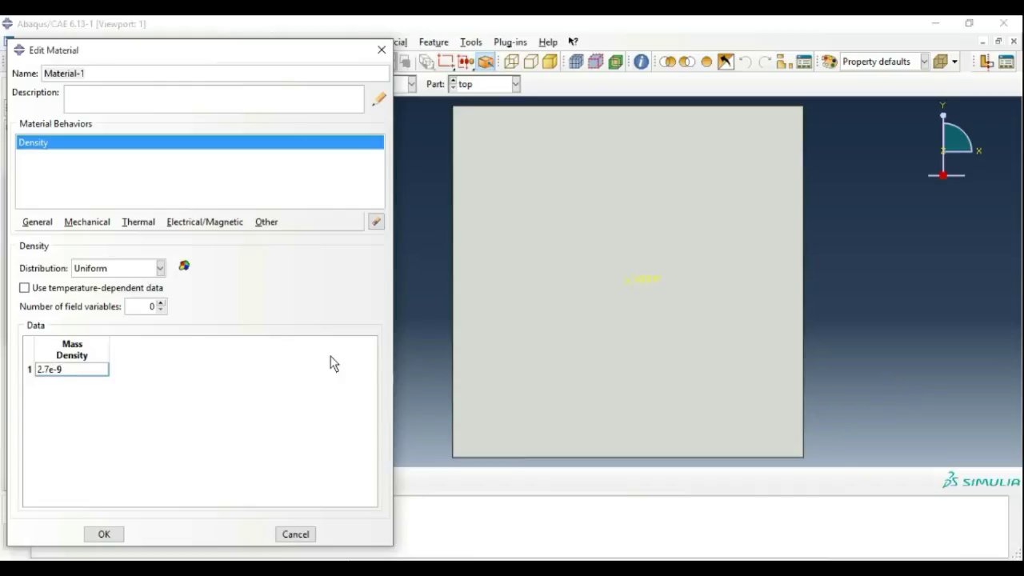
# Step: Add isotropic elastic behavior to the material with Young's modulus 68.210e9 and Poisson's ratio .3
pyautogui.click(87, 223)
pyautogui.moveTo(106, 240)
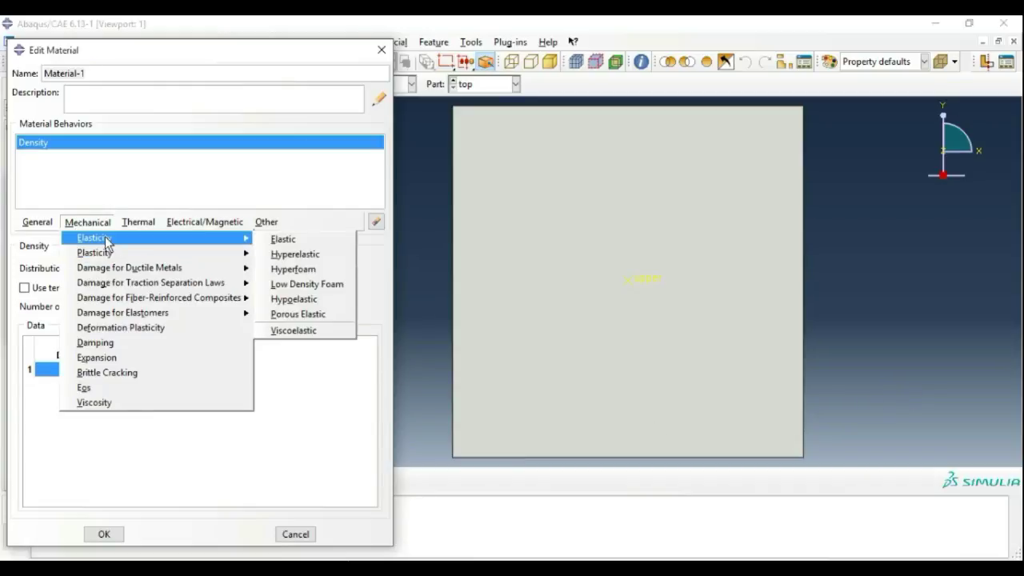
pyautogui.click(282, 239)
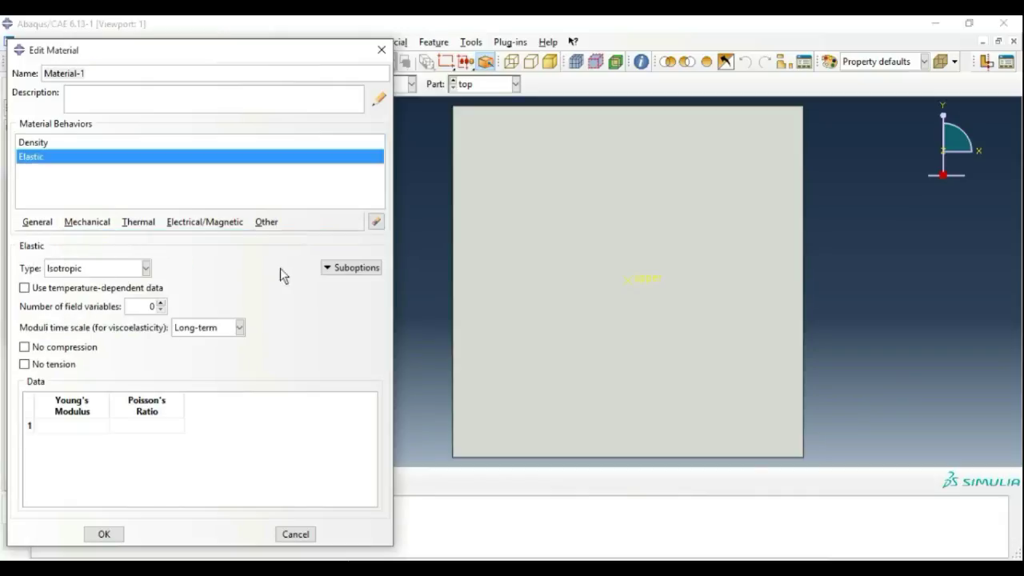
pyautogui.click(55, 426)
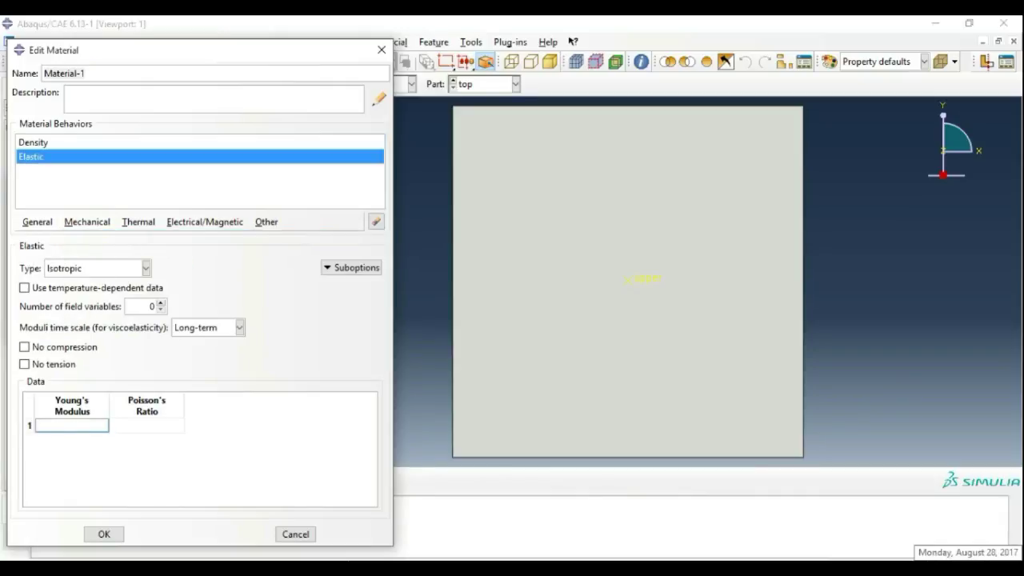
pyautogui.write('68.210')
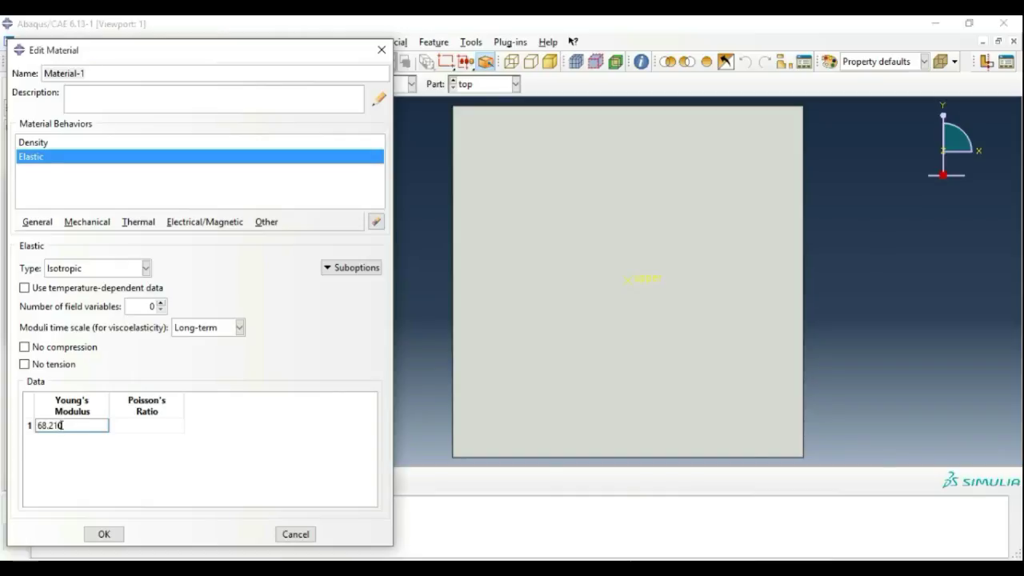
pyautogui.write('e9')
pyautogui.click(154, 423)
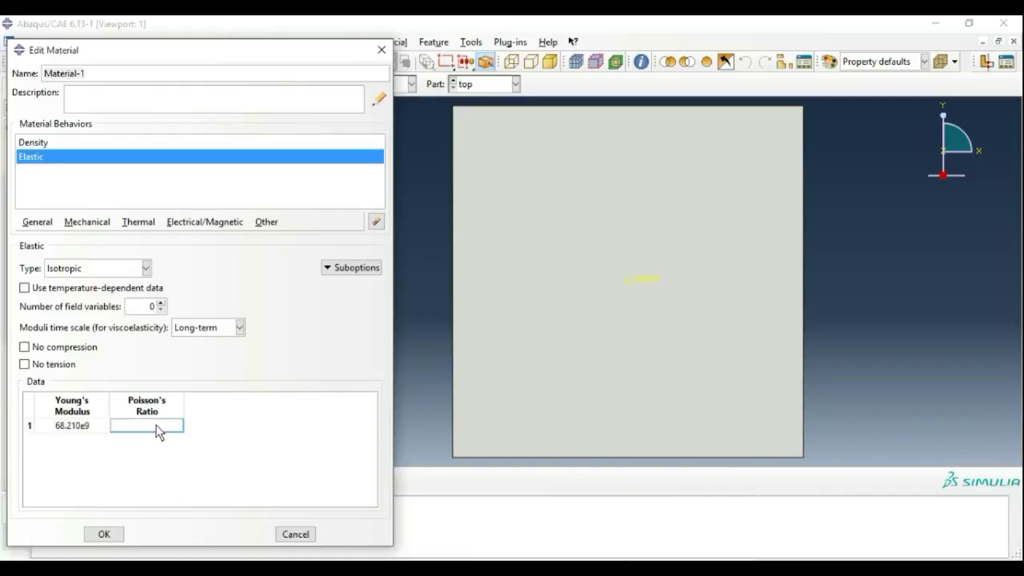
pyautogui.write('.3')
# Step: Add plastic behavior with isotropic hardening to the material
pyautogui.click(75, 223)
pyautogui.moveTo(132, 254)
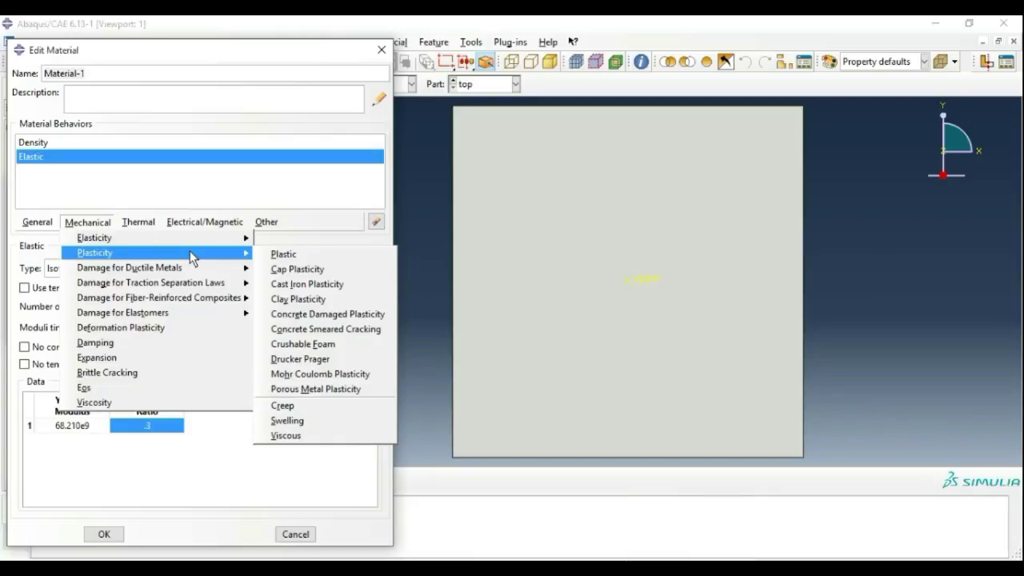
pyautogui.click(276, 255)
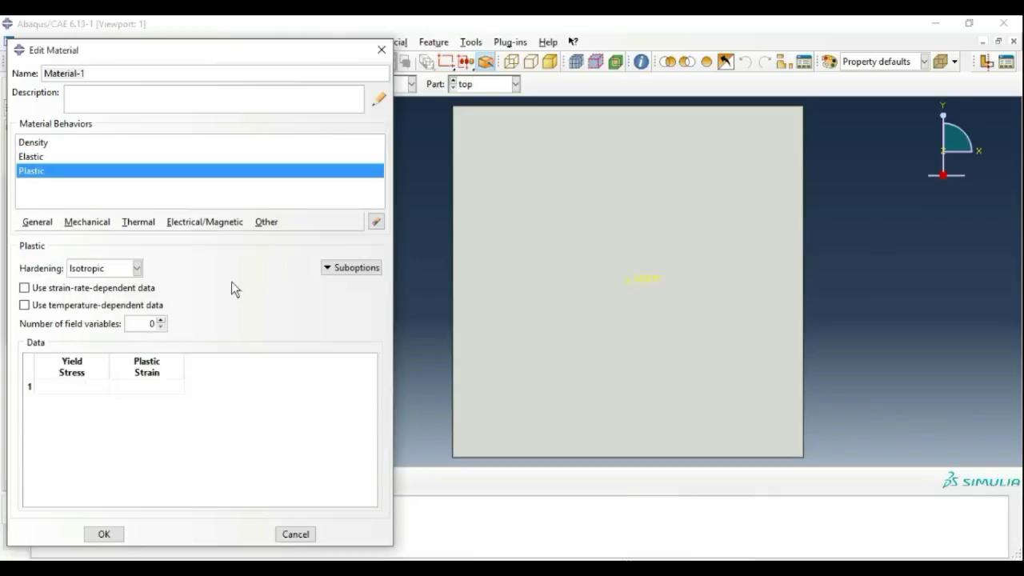
# Step: Switch to the Microsoft Word document and copy the entire two-column table of yield stress and plastic strain values
pyautogui.click(518, 558)
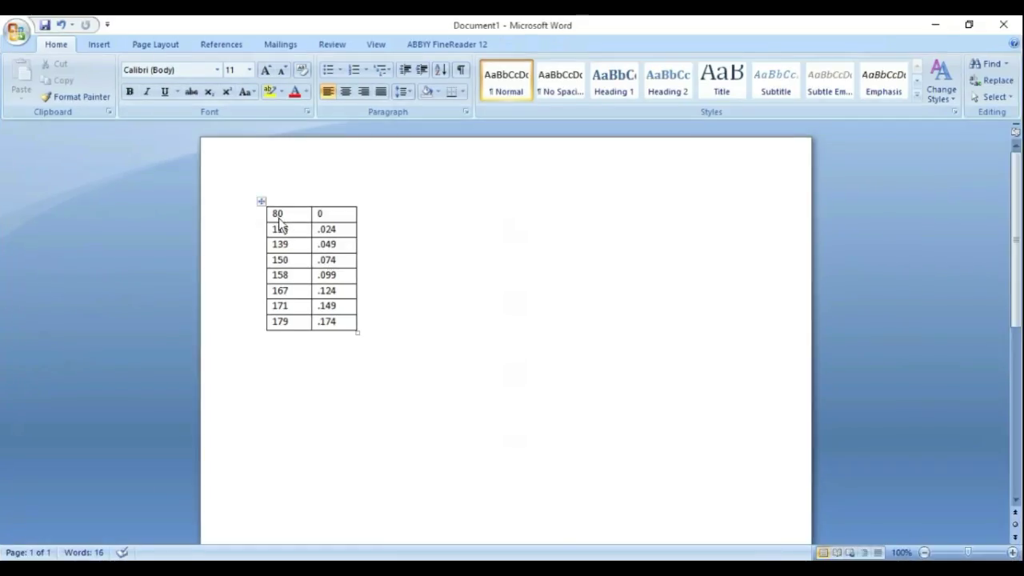
pyautogui.moveTo(276, 213); pyautogui.dragTo(350, 326)
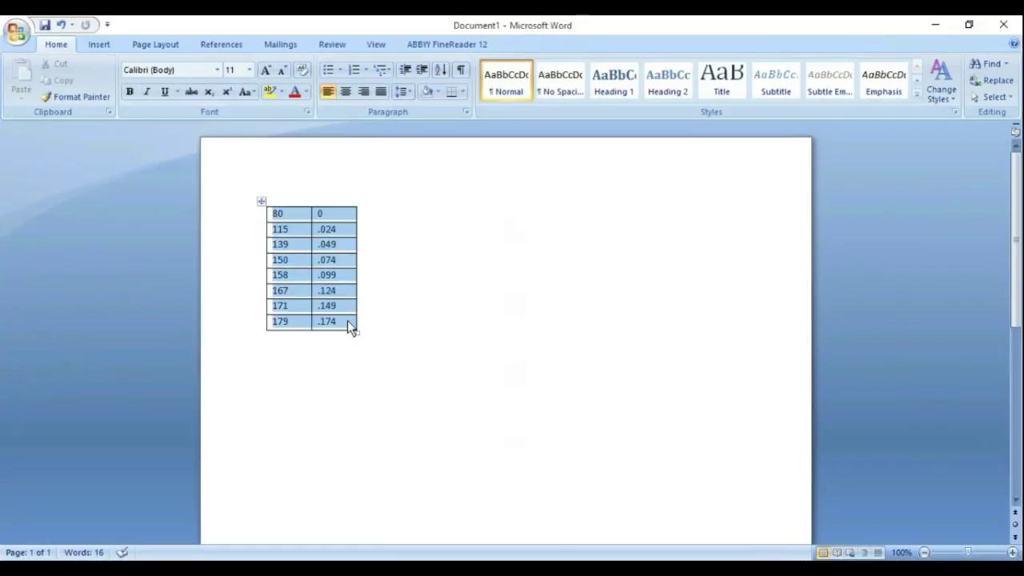
pyautogui.rightClick(317, 321)
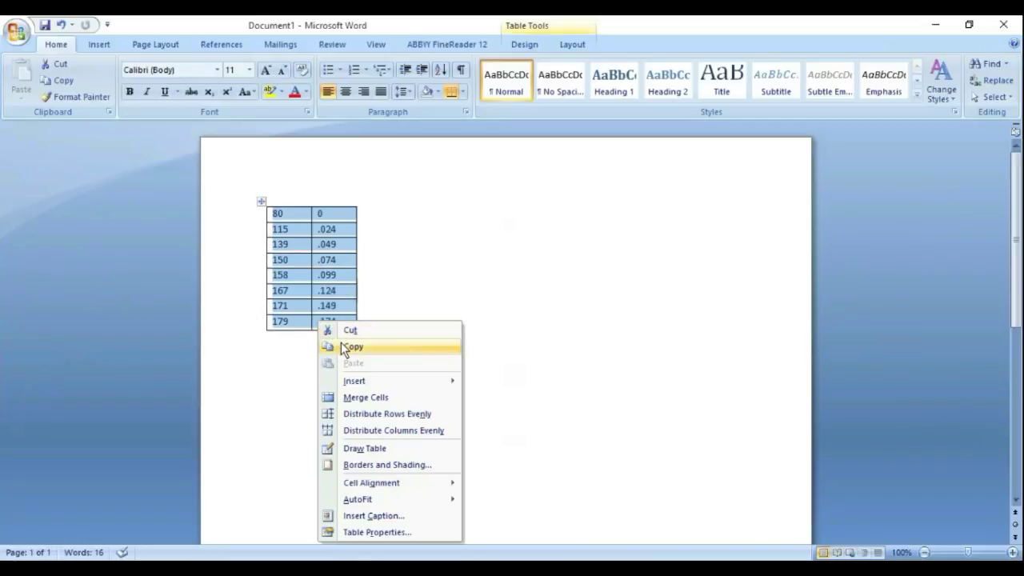
pyautogui.click(352, 346)
# Step: Return to Abaqus/CAE, paste the copied rows into the yield stress and plastic strain data, and save the material
pyautogui.click(519, 559)
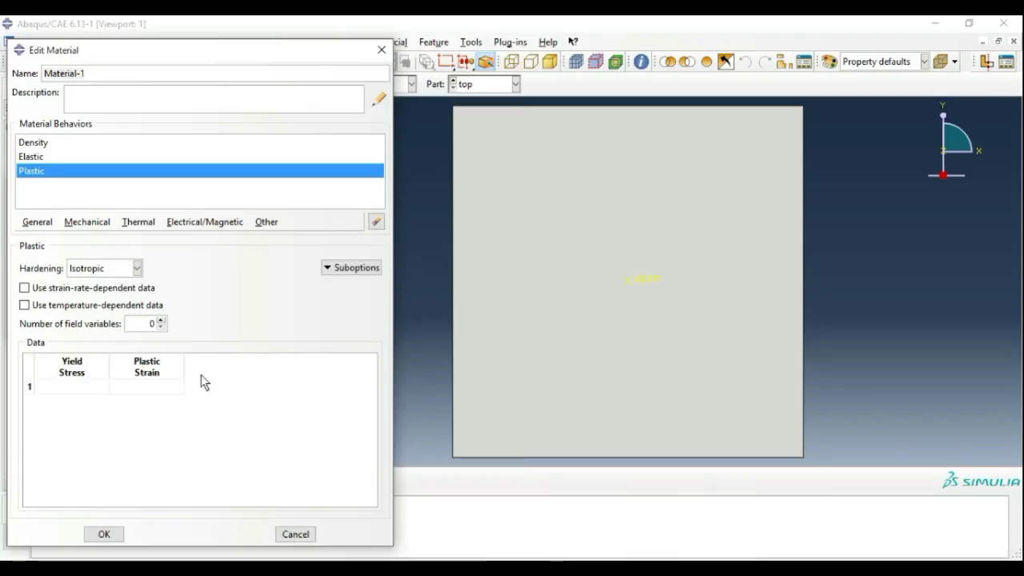
pyautogui.click(68, 390)
pyautogui.hotkey('ctrl', 'v')
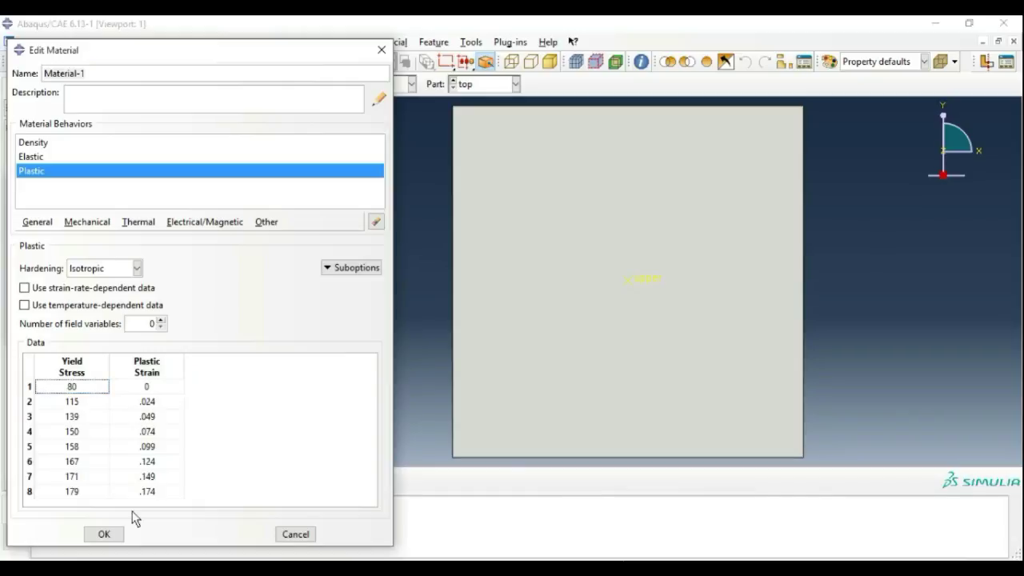
pyautogui.click(104, 534)
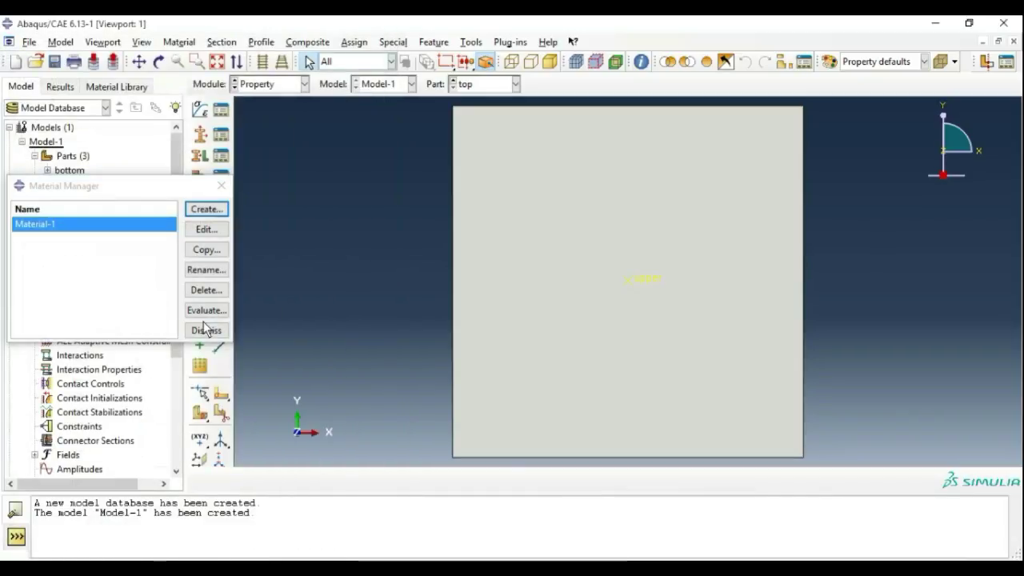
pyautogui.click(207, 229)
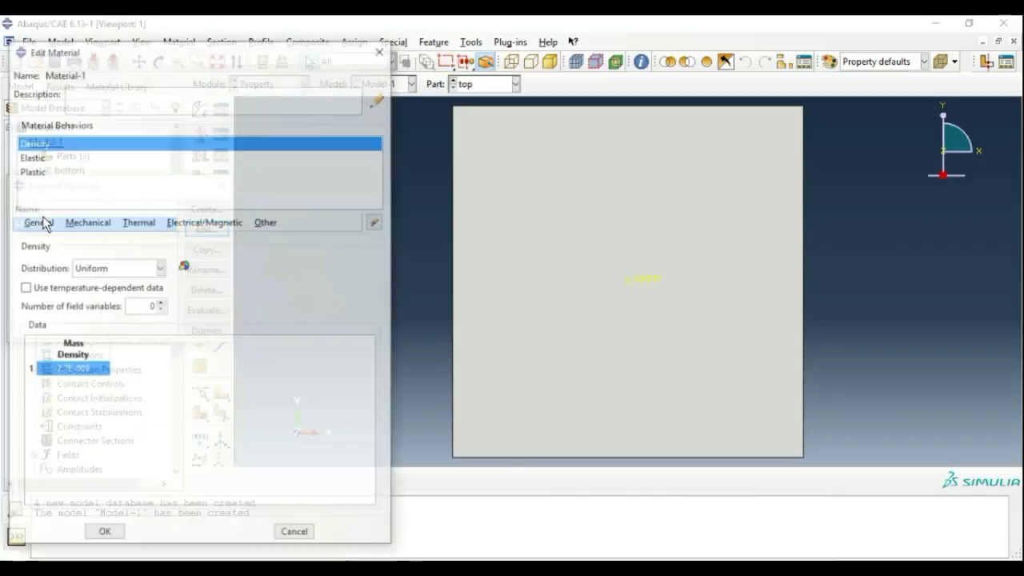
pyautogui.moveTo(85, 73); pyautogui.dragTo(4, 85)
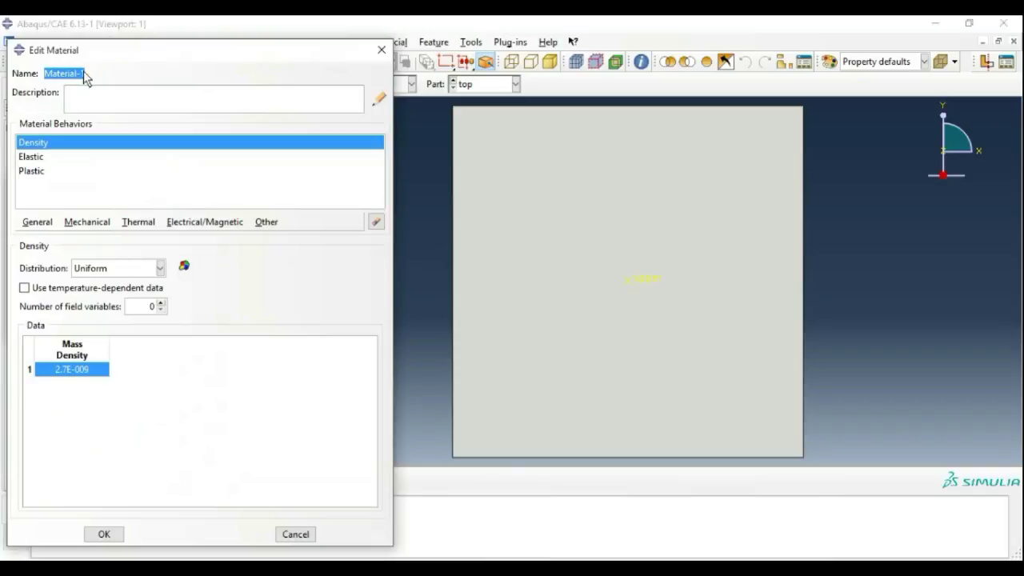
pyautogui.moveTo(84, 76); pyautogui.dragTo(36, 80)
pyautogui.click(109, 536)
pyautogui.click(205, 331)
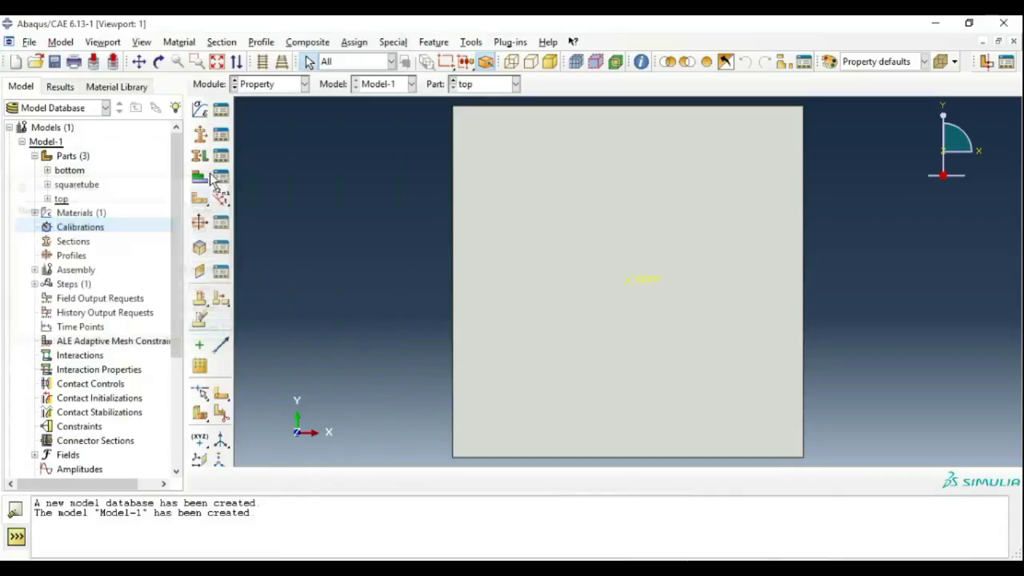
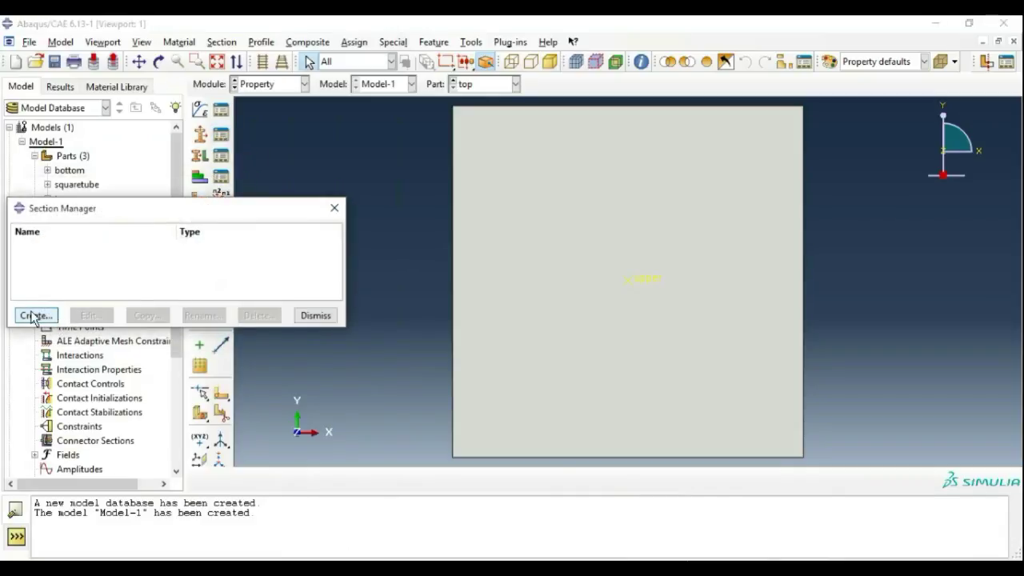
# Step: Create a homogeneous shell section named shell with a thickness value of 1.5 and material Material-1
pyautogui.click(36, 316)
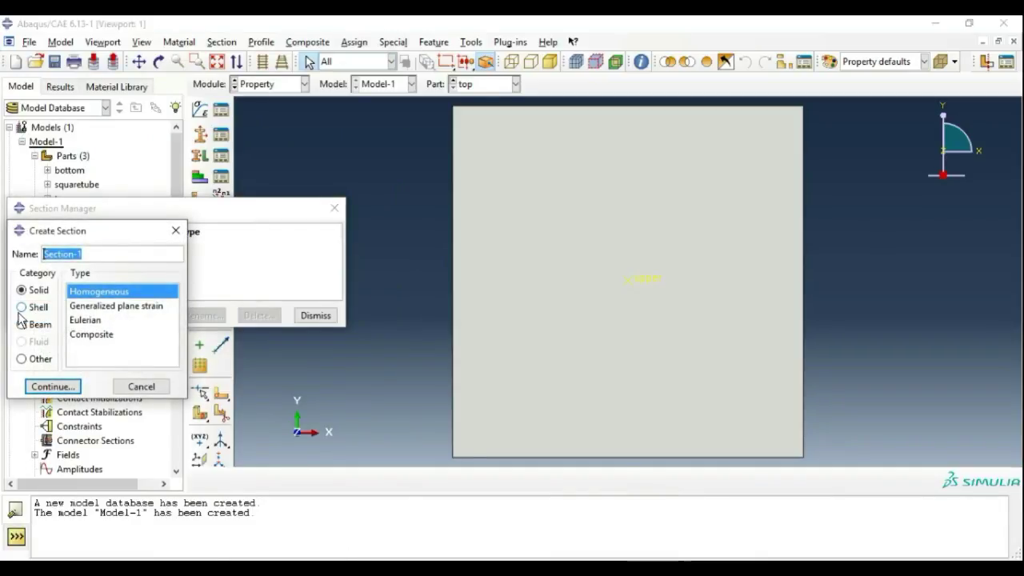
pyautogui.click(22, 308)
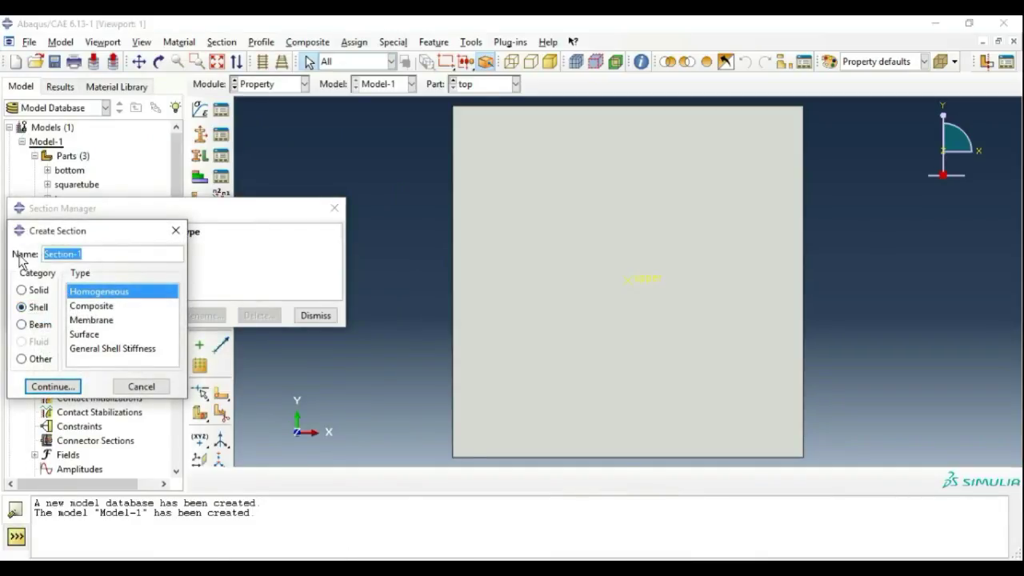
pyautogui.write('shell')
pyautogui.click(51, 387)
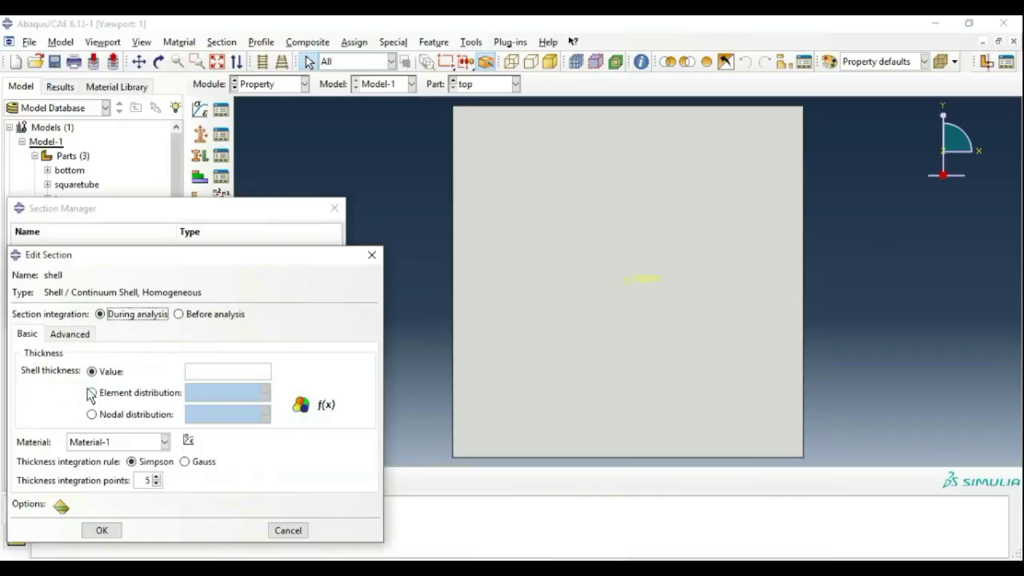
pyautogui.click(210, 373)
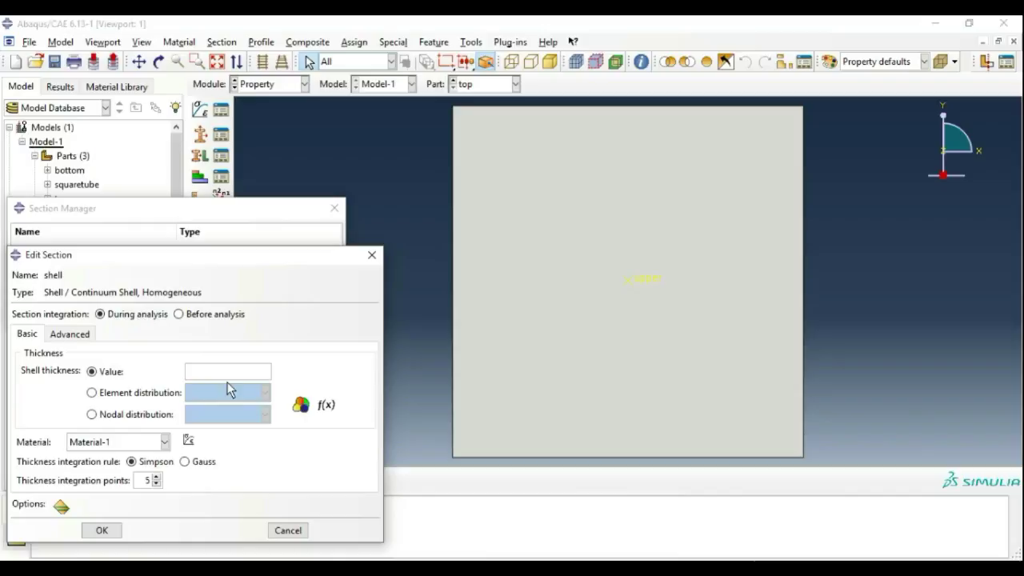
pyautogui.write('1.5')
pyautogui.click(96, 530)
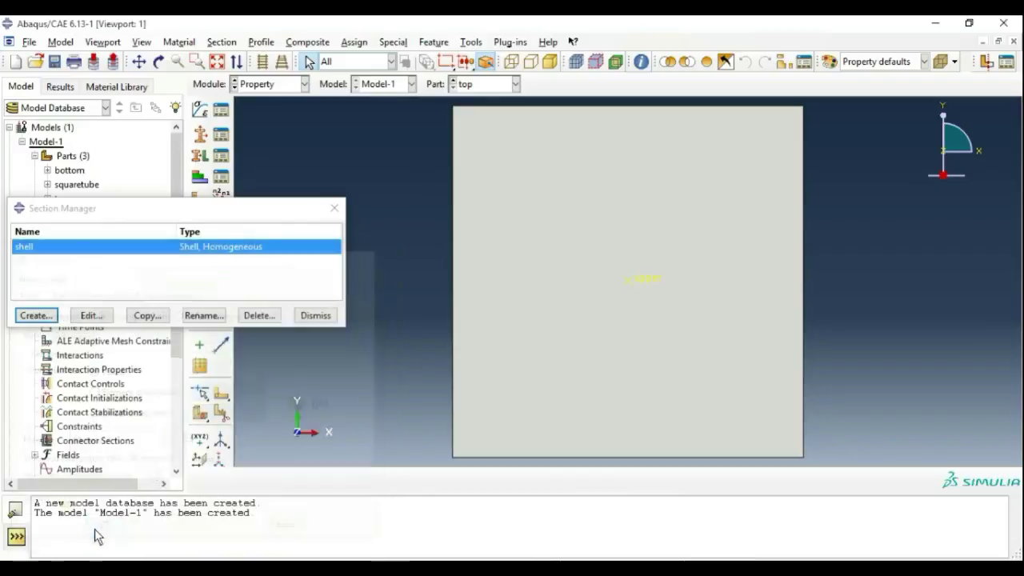
pyautogui.click(315, 315)
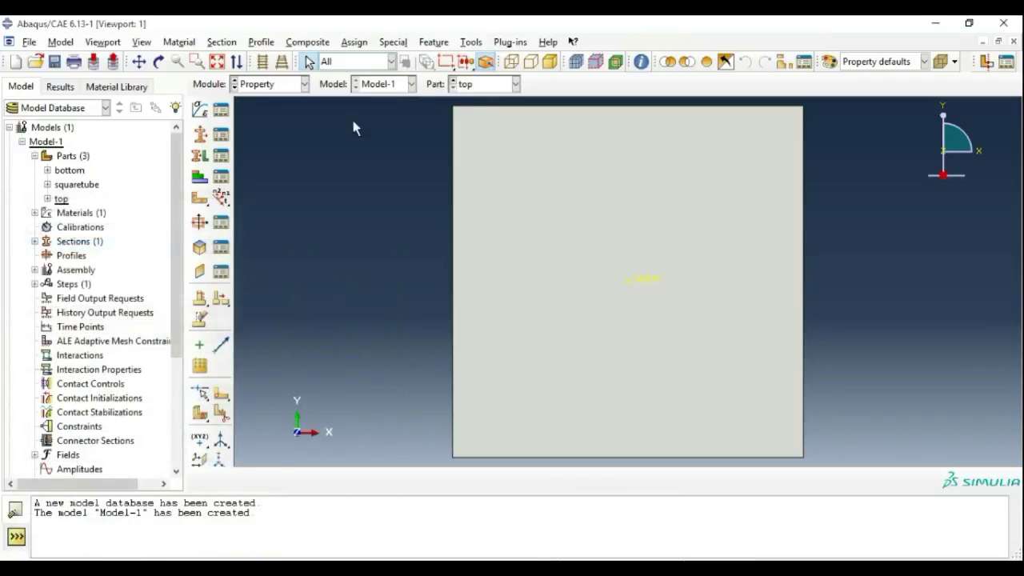
# Step: Assign the shell section to the entire squaretube part, setting the shell offset definition to Top surface
pyautogui.click(516, 84)
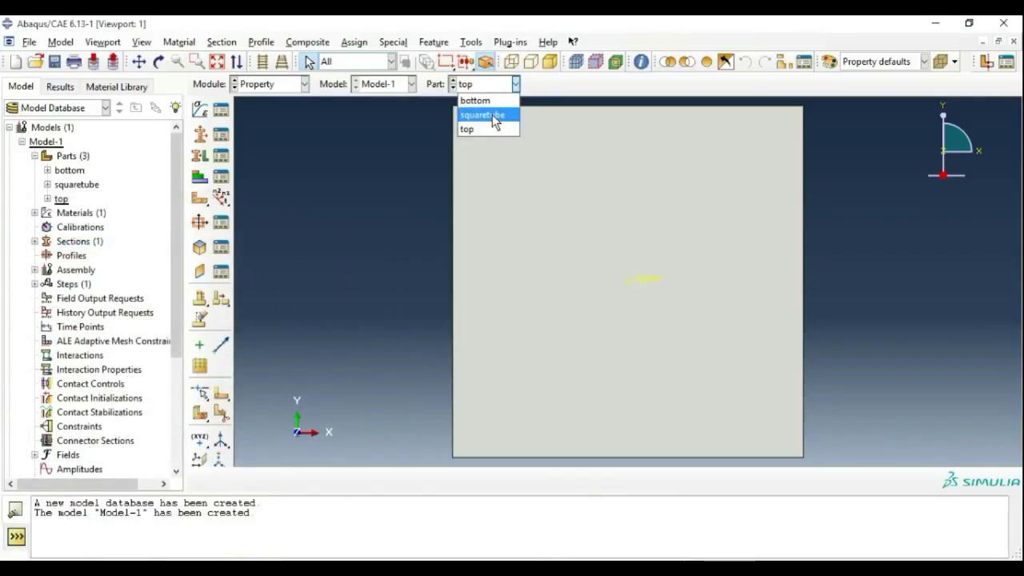
pyautogui.click(484, 114)
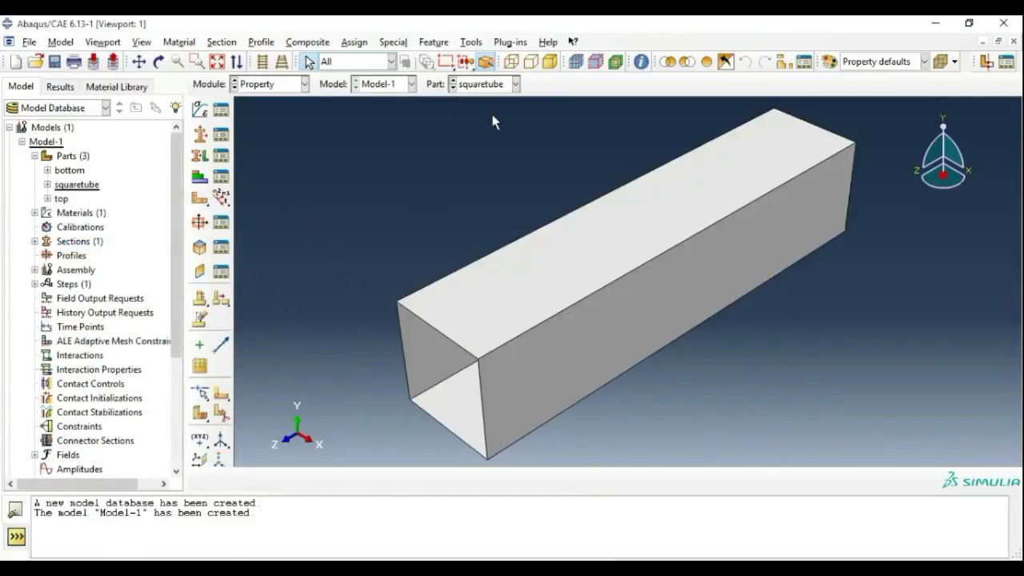
pyautogui.click(221, 158)
pyautogui.click(51, 382)
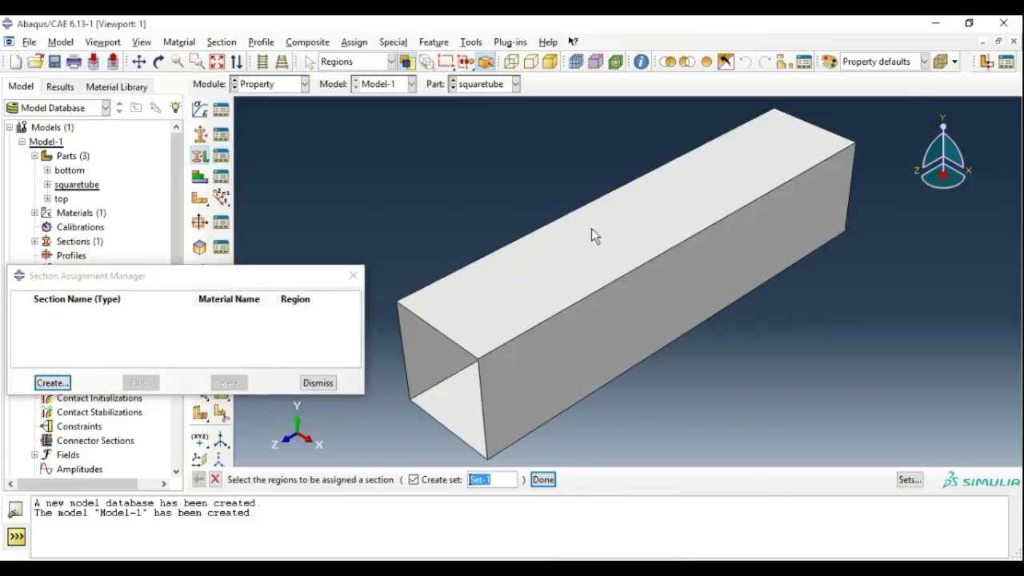
pyautogui.moveTo(494, 207); pyautogui.dragTo(672, 436)
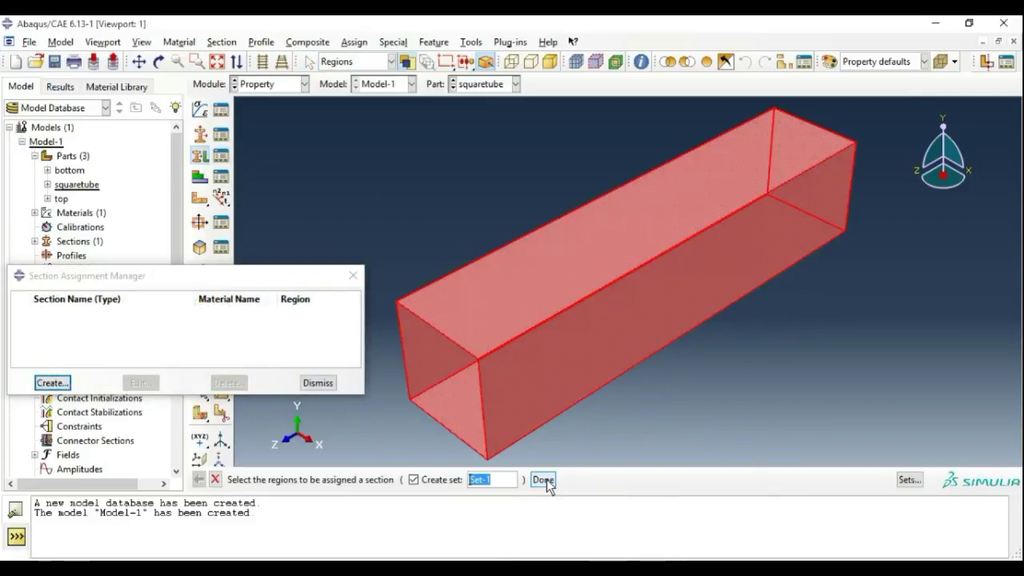
pyautogui.click(544, 480)
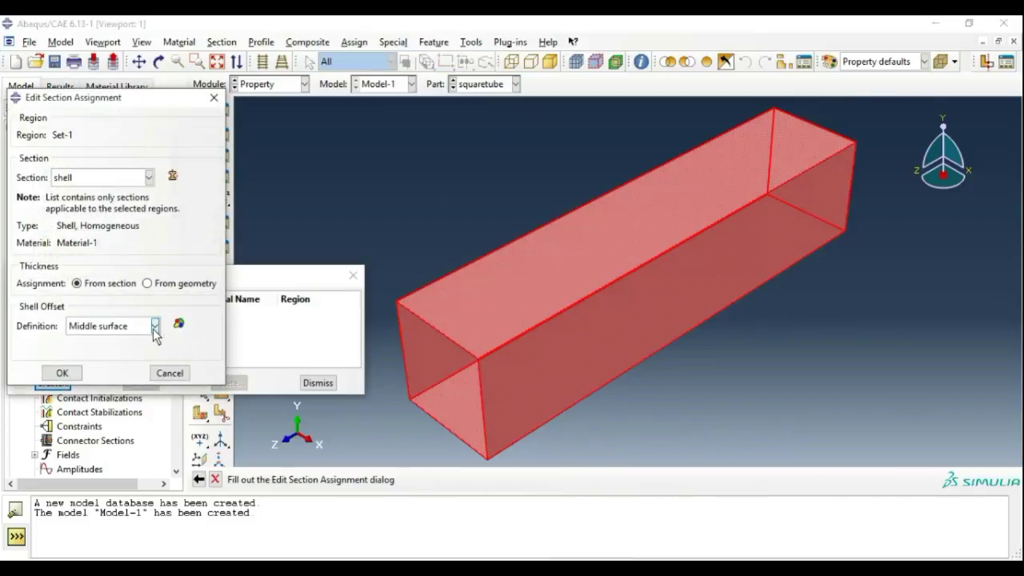
pyautogui.click(112, 180)
pyautogui.click(112, 180)
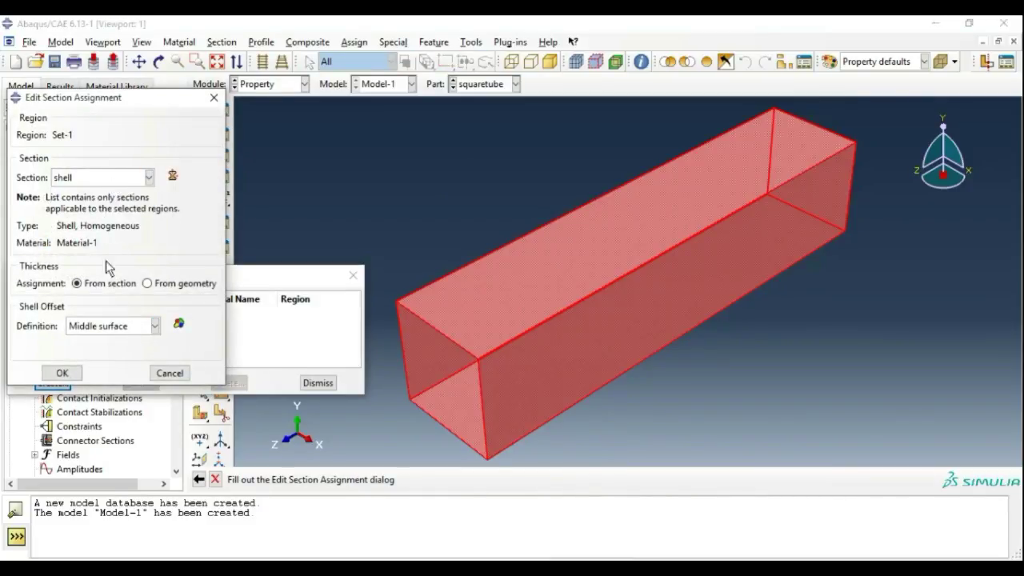
pyautogui.click(154, 327)
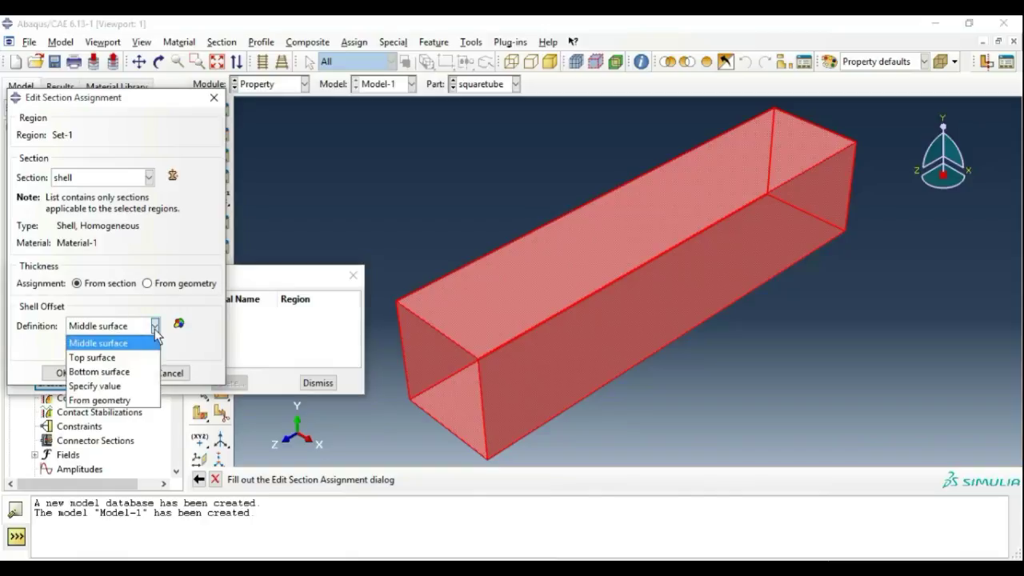
pyautogui.click(132, 357)
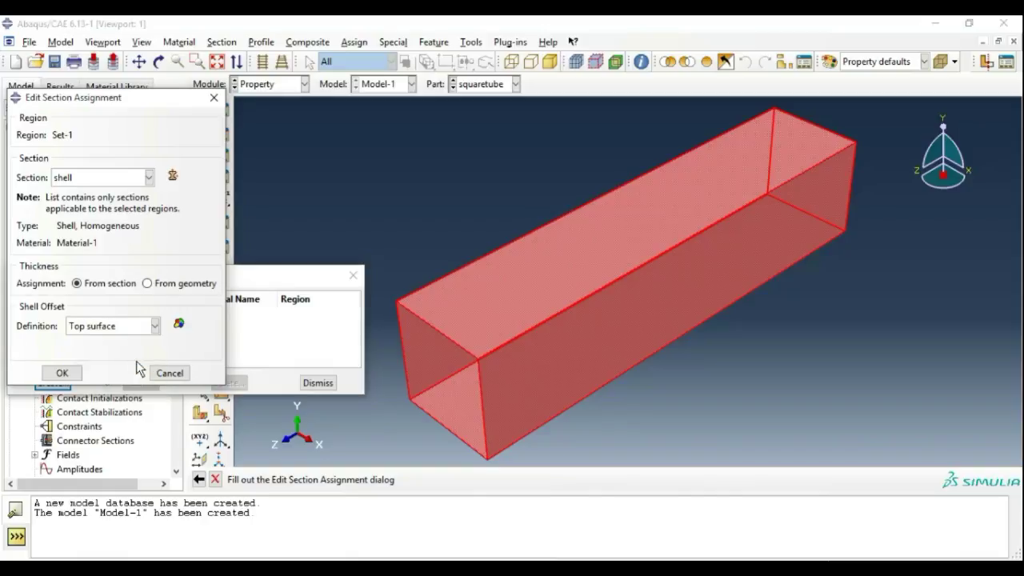
pyautogui.click(61, 374)
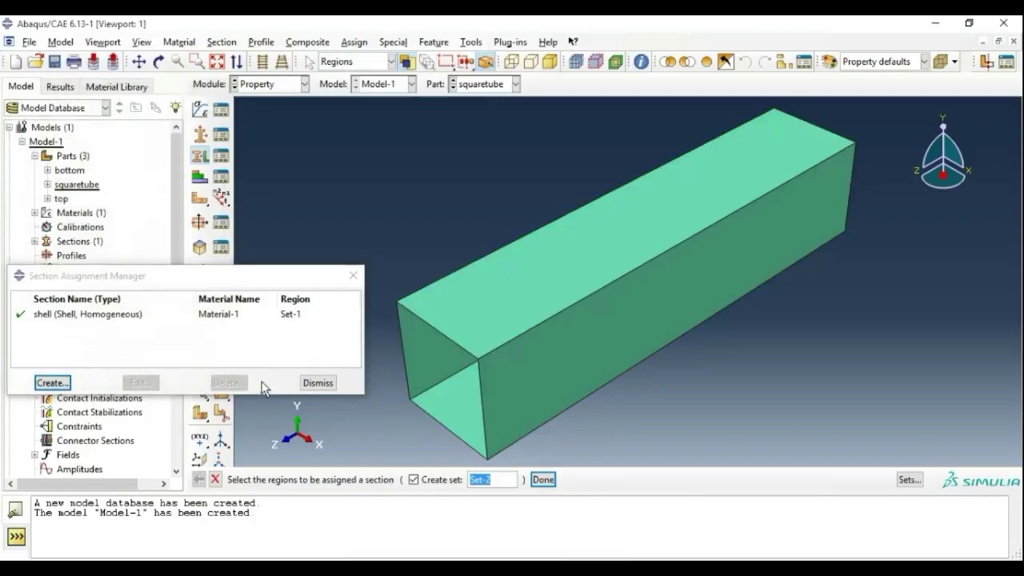
pyautogui.click(307, 384)
pyautogui.click(497, 338)
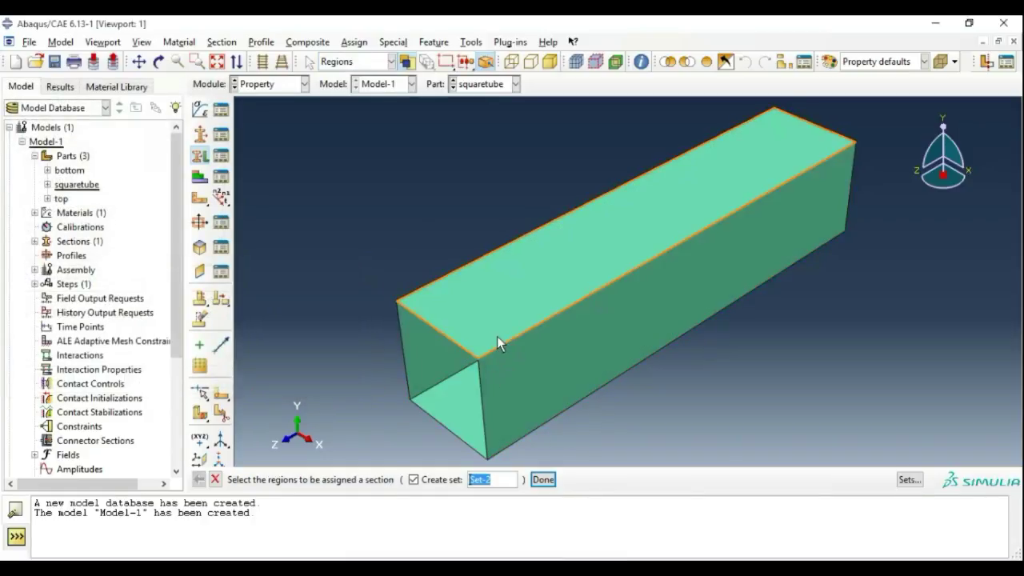
pyautogui.click(543, 479)
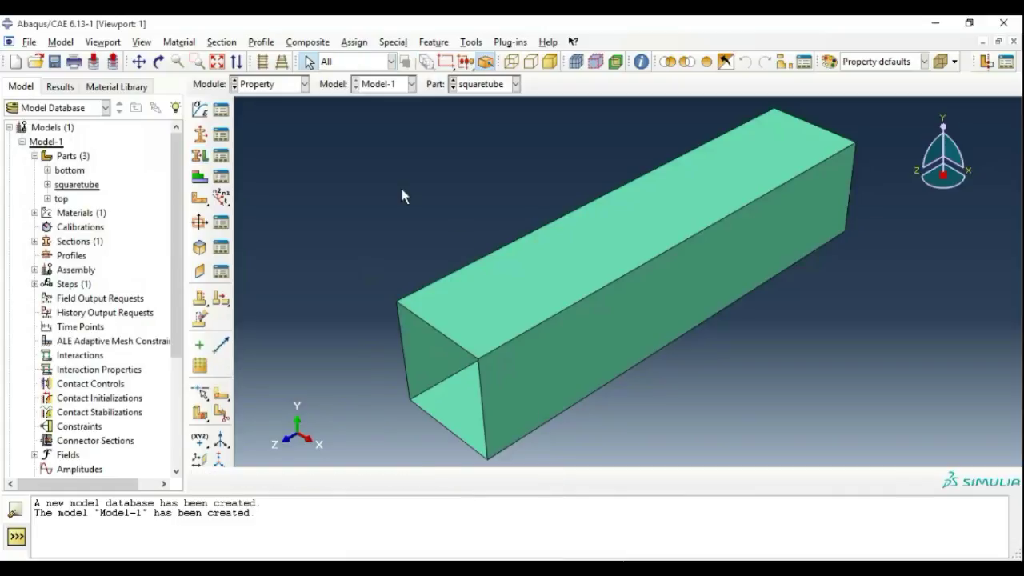
# Step: Switch to the Assembly module and create dependent instances of the bottom and squaretube parts
pyautogui.click(305, 85)
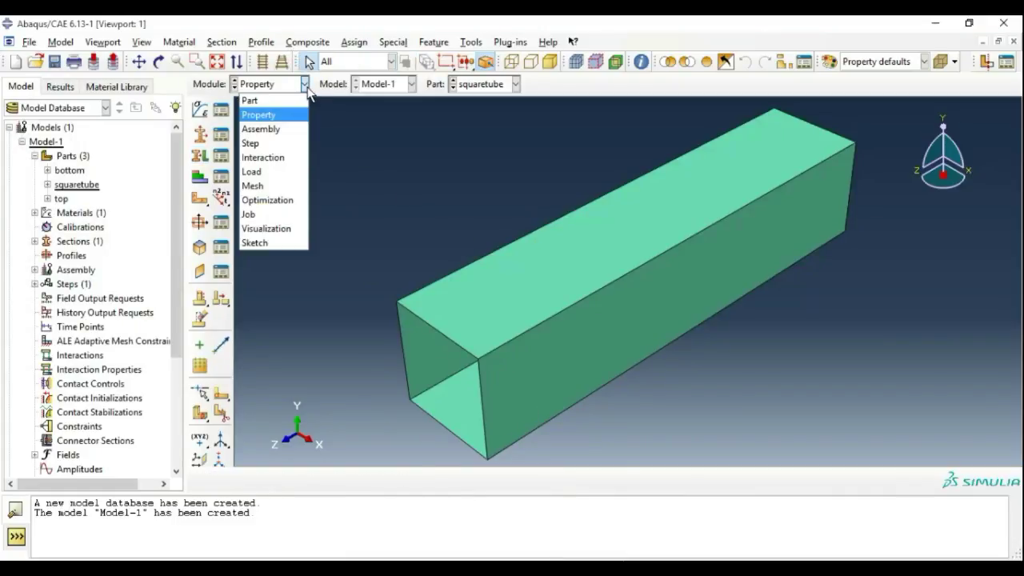
pyautogui.click(291, 133)
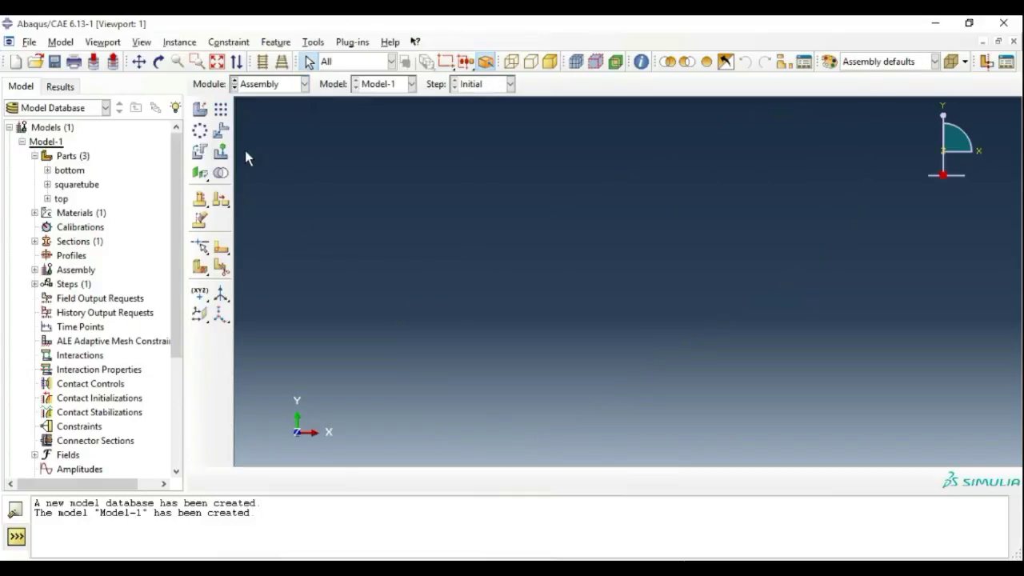
pyautogui.click(200, 111)
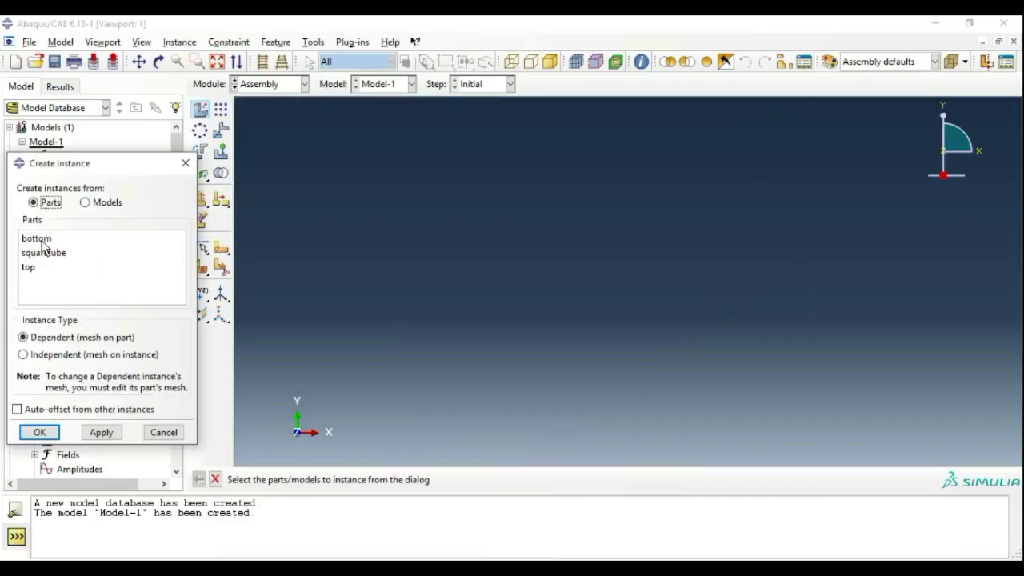
pyautogui.click(43, 240)
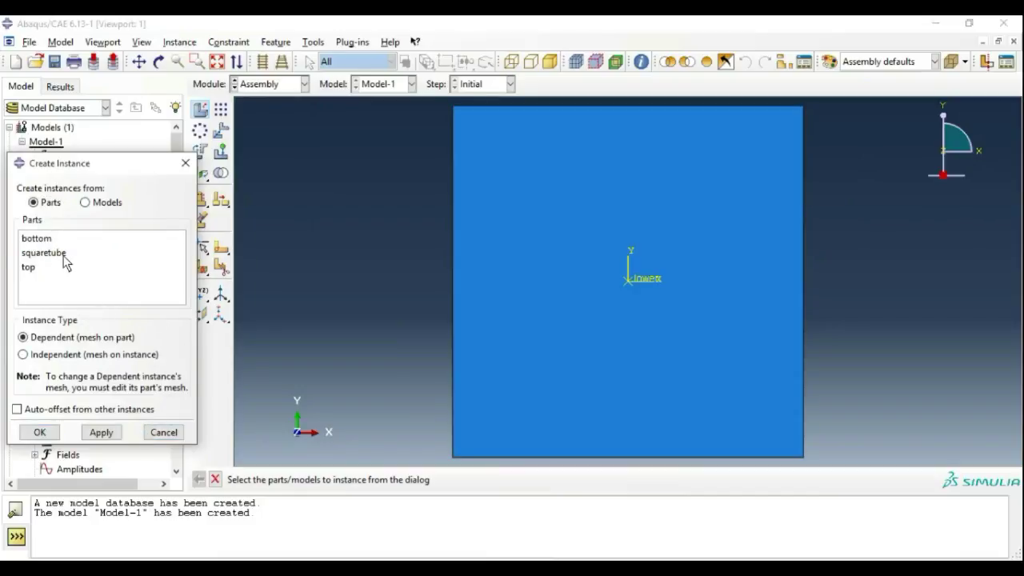
pyautogui.click(63, 254)
pyautogui.click(164, 432)
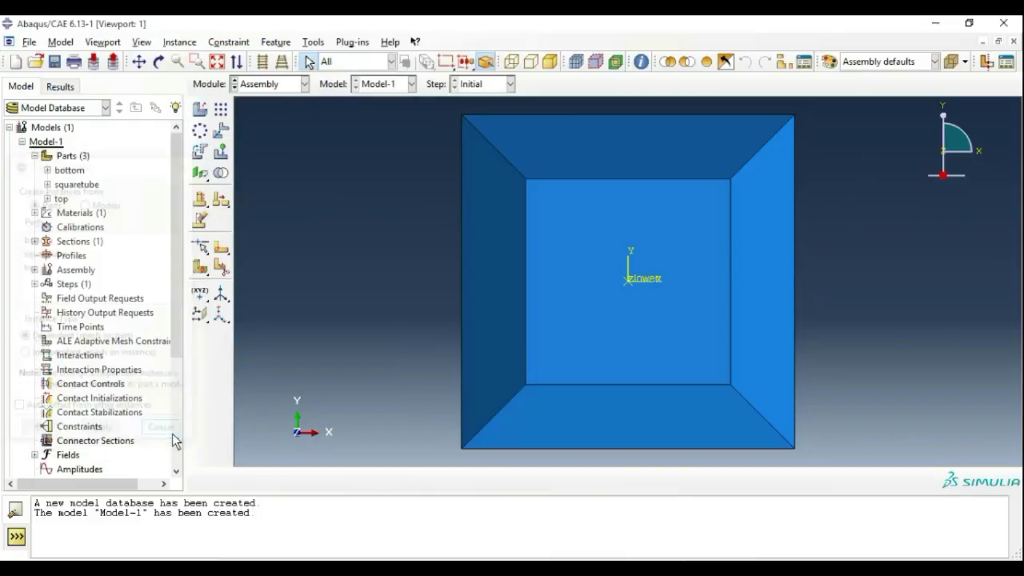
# Step: Translate the bottom plate instance from the origin to 0,0,350, at the far end of the tube
pyautogui.moveTo(837, 274)
pyautogui.keyDown('ctrl'); pyautogui.keyDown('alt'); pyautogui.mouseDown()
pyautogui.moveTo(757, 254)
pyautogui.moveTo(718, 266)
pyautogui.moveTo(714, 258)
pyautogui.mouseUp(); pyautogui.keyUp('alt'); pyautogui.keyUp('ctrl')
pyautogui.scroll(-3, 712, 260)
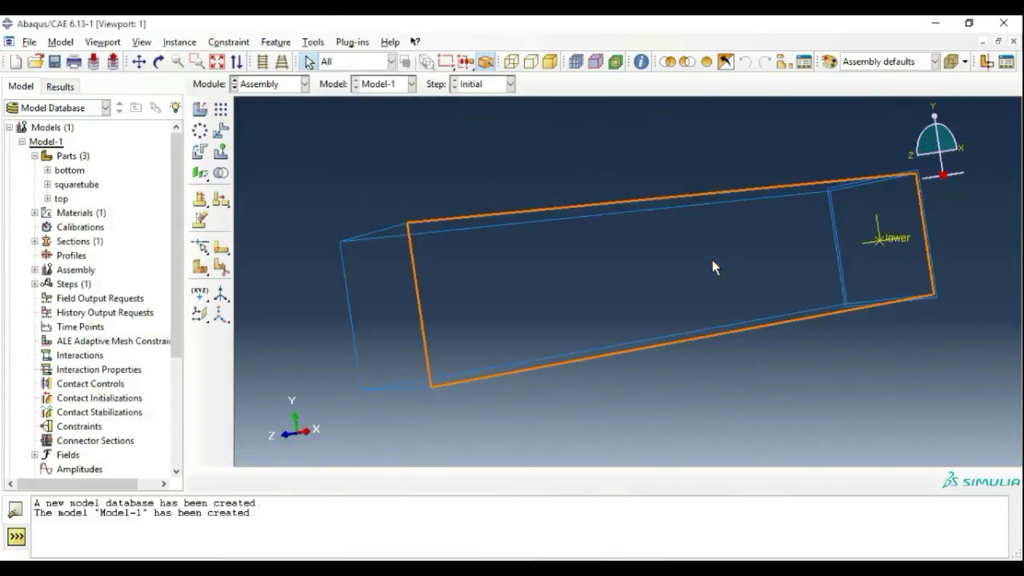
pyautogui.scroll(2, 934, 273)
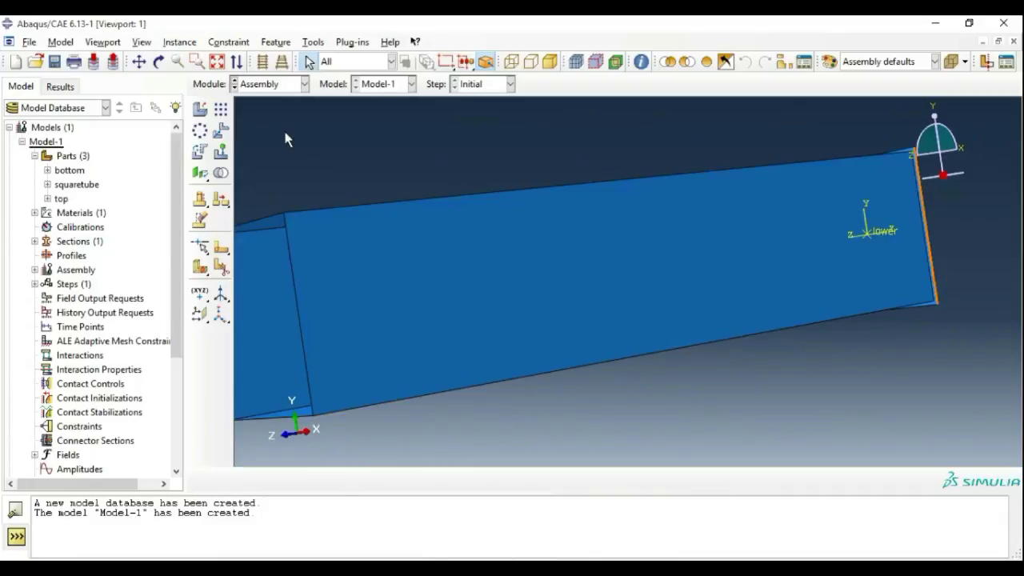
pyautogui.click(223, 132)
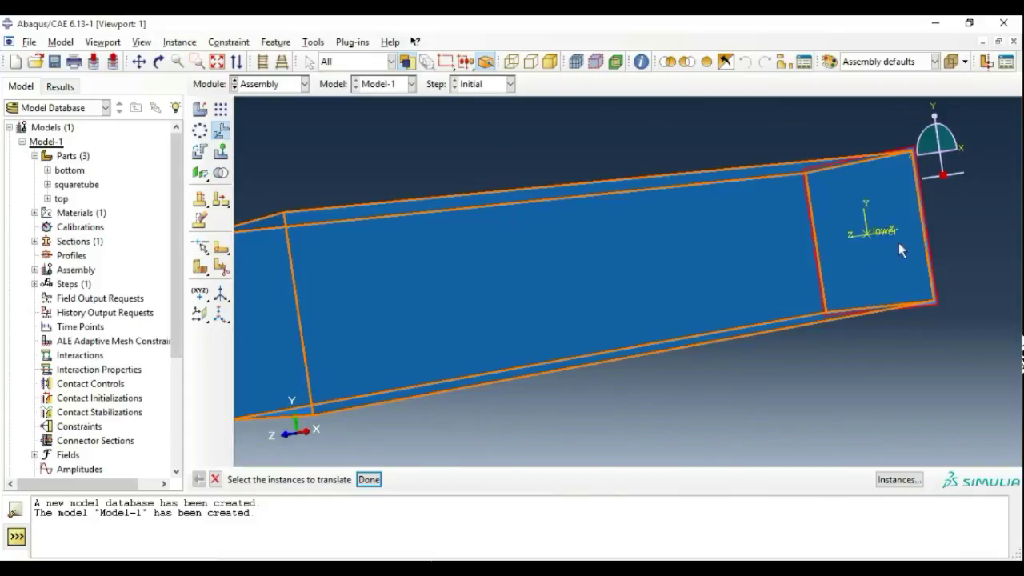
pyautogui.click(369, 479)
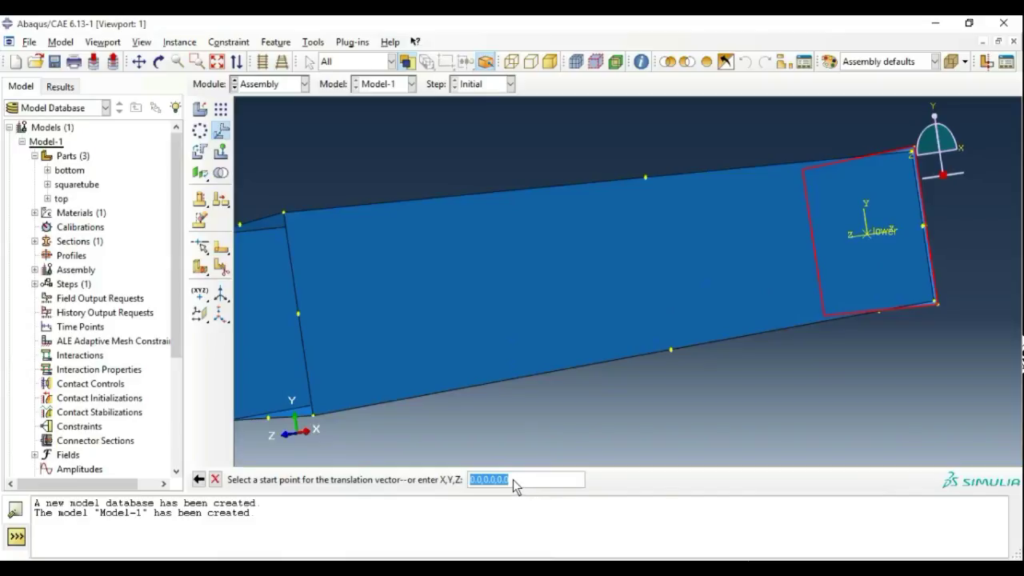
pyautogui.press('Return')
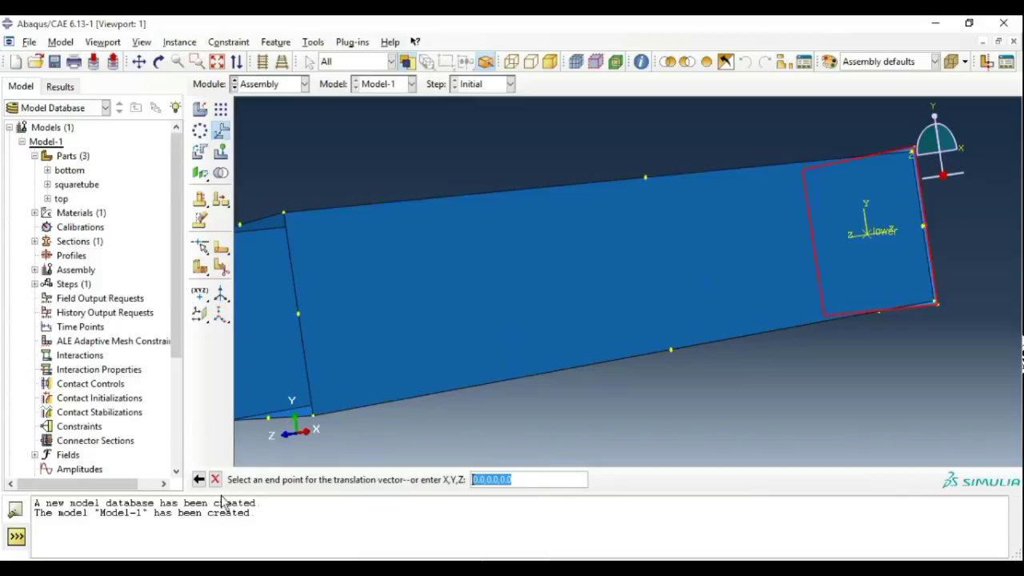
pyautogui.click(547, 484)
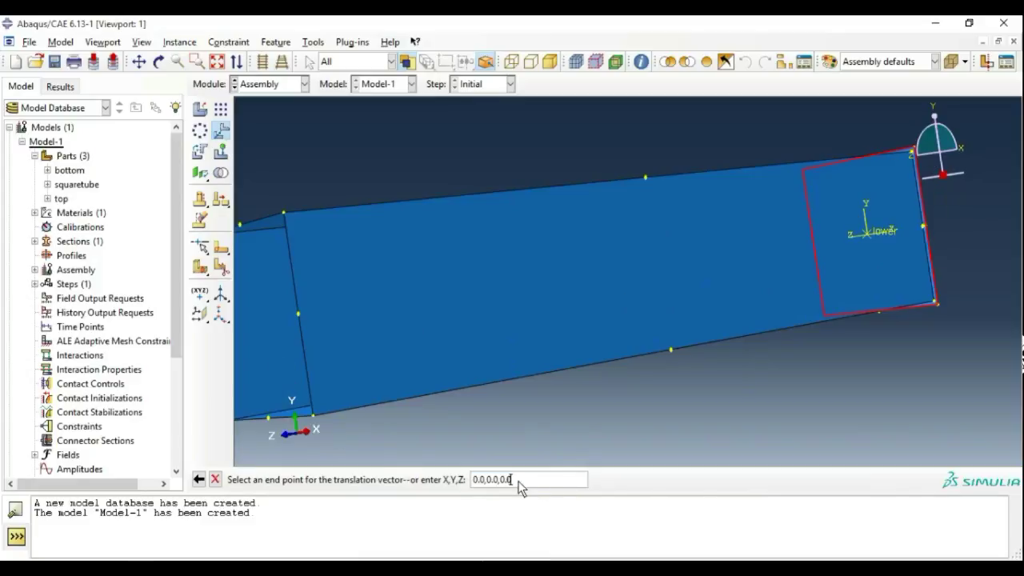
pyautogui.press('BackSpace')
pyautogui.press('BackSpace')
pyautogui.press('Return')
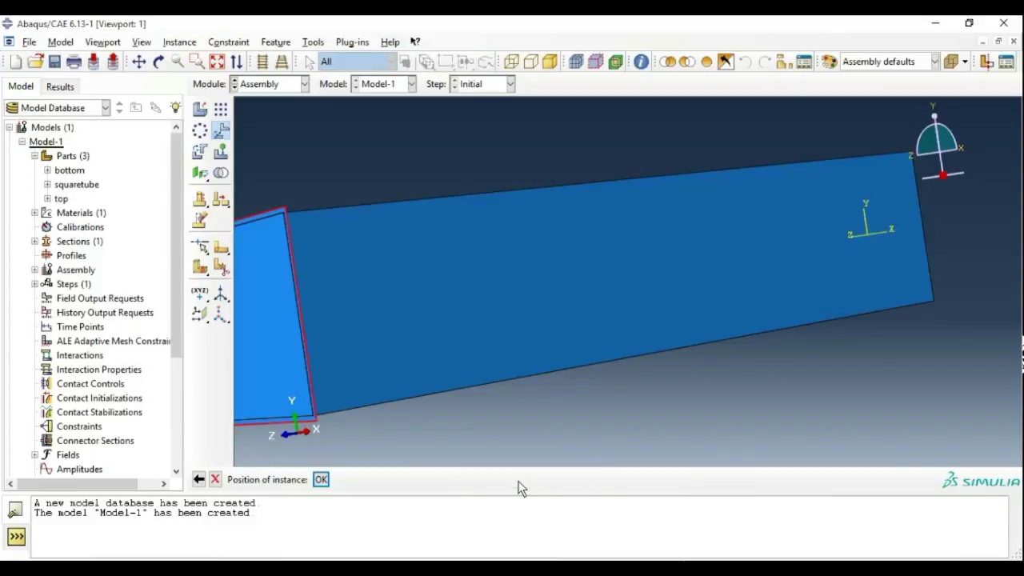
pyautogui.click(321, 479)
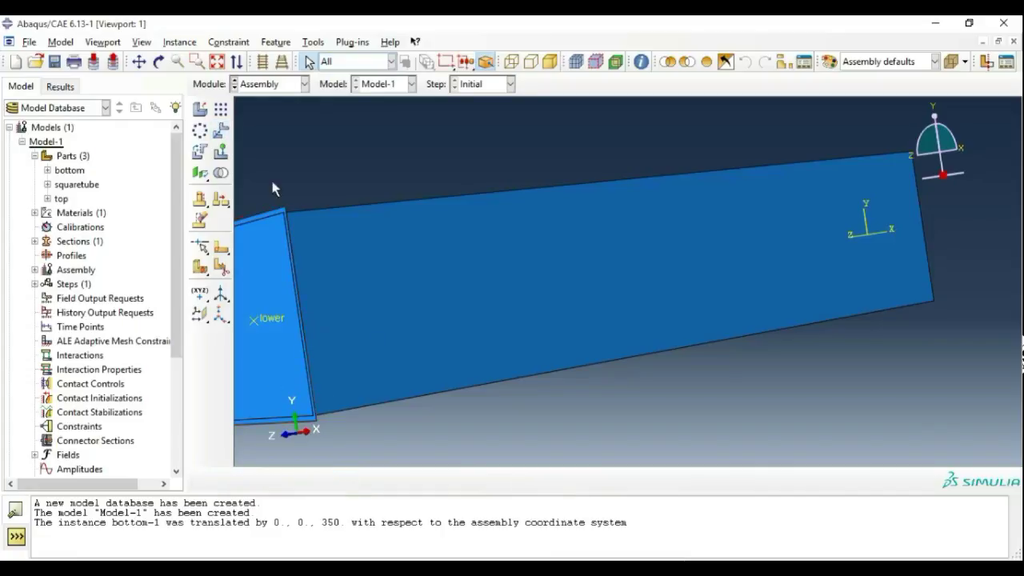
# Step: Add a dependent instance of the top part to the assembly and switch to the Interaction module
pyautogui.click(201, 109)
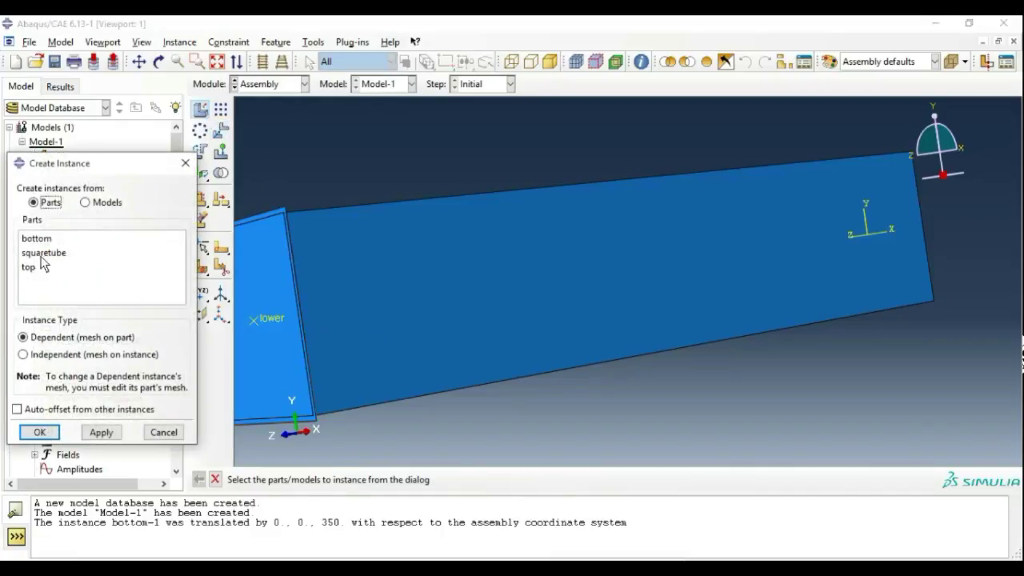
pyautogui.click(30, 269)
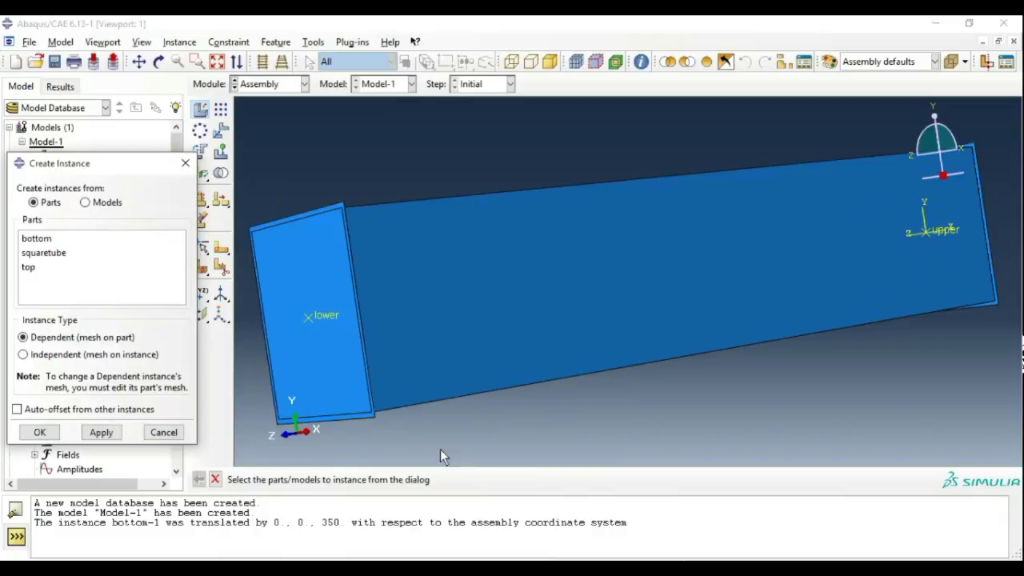
pyautogui.click(164, 433)
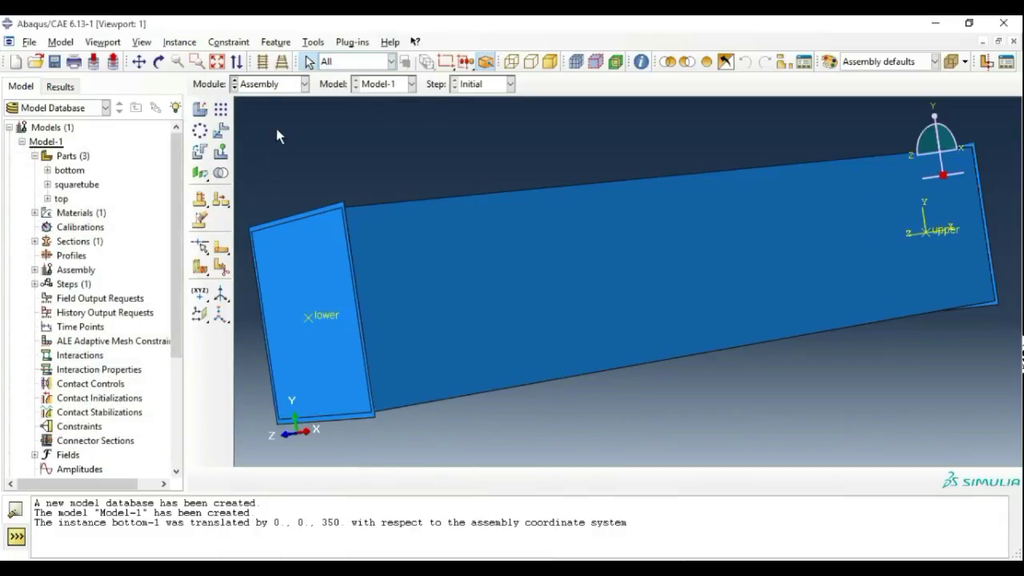
pyautogui.click(305, 84)
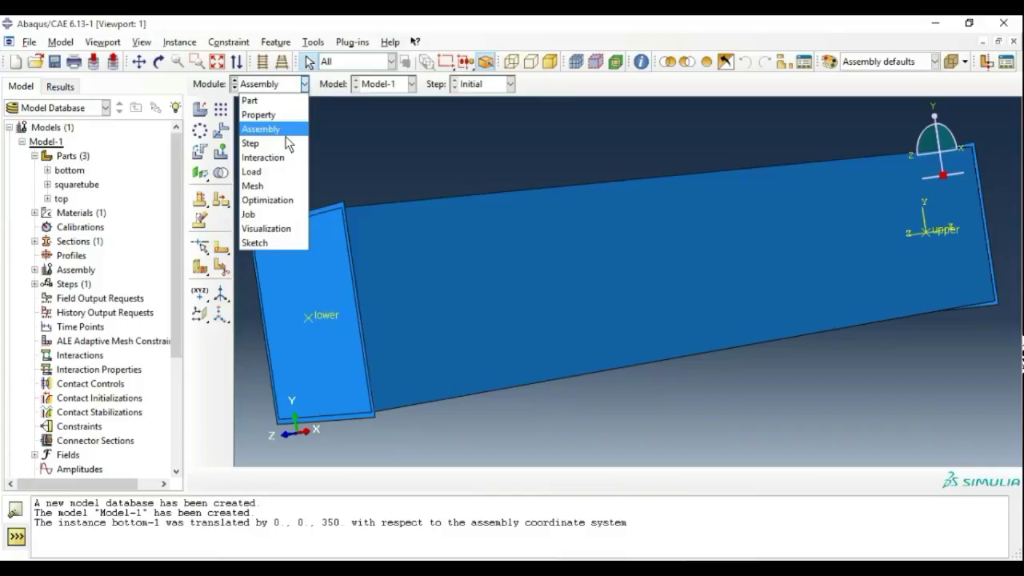
pyautogui.click(286, 159)
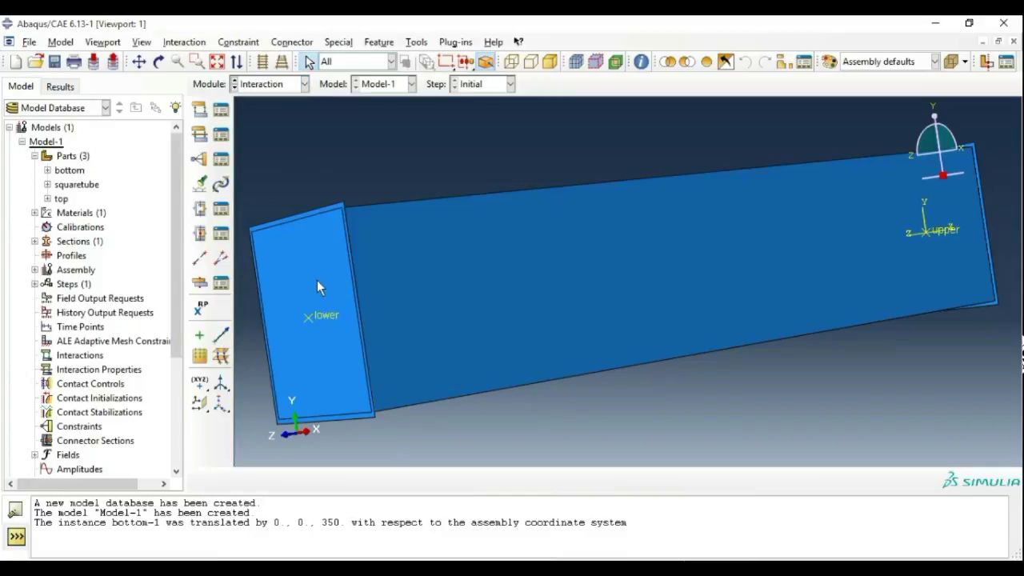
# Step: Create a General contact (Explicit) interaction in the Initial step
pyautogui.click(221, 111)
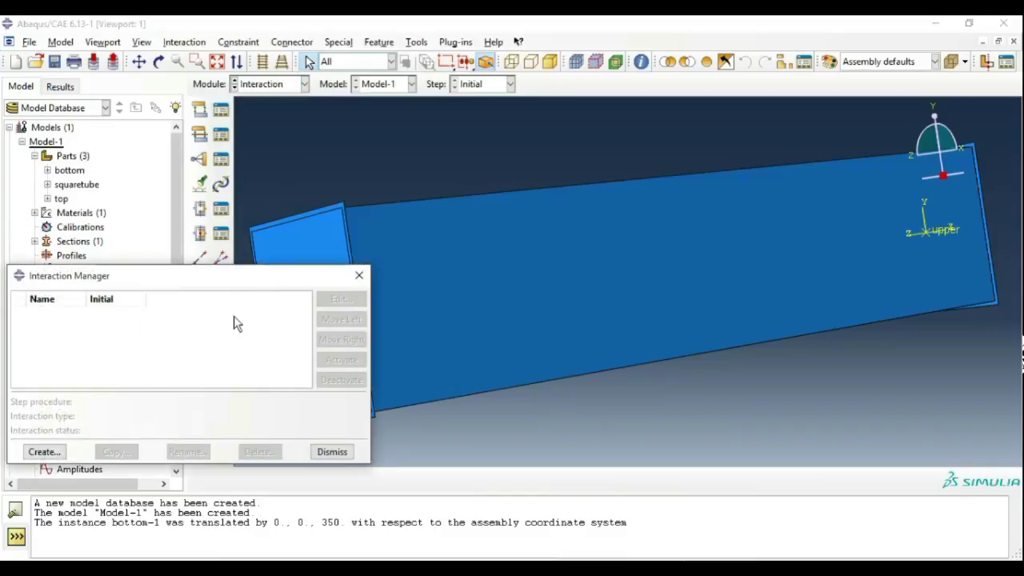
pyautogui.click(44, 452)
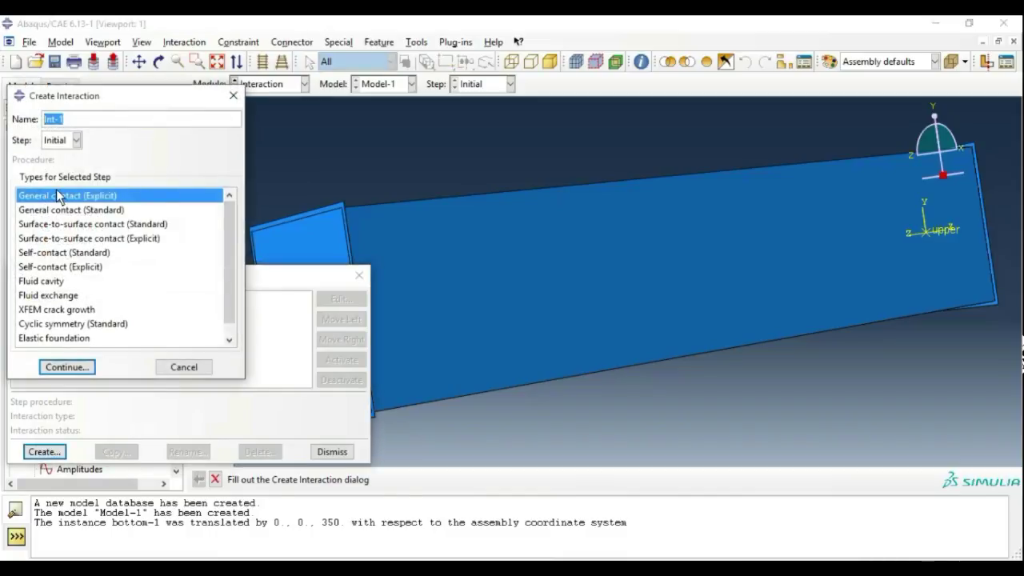
pyautogui.click(85, 367)
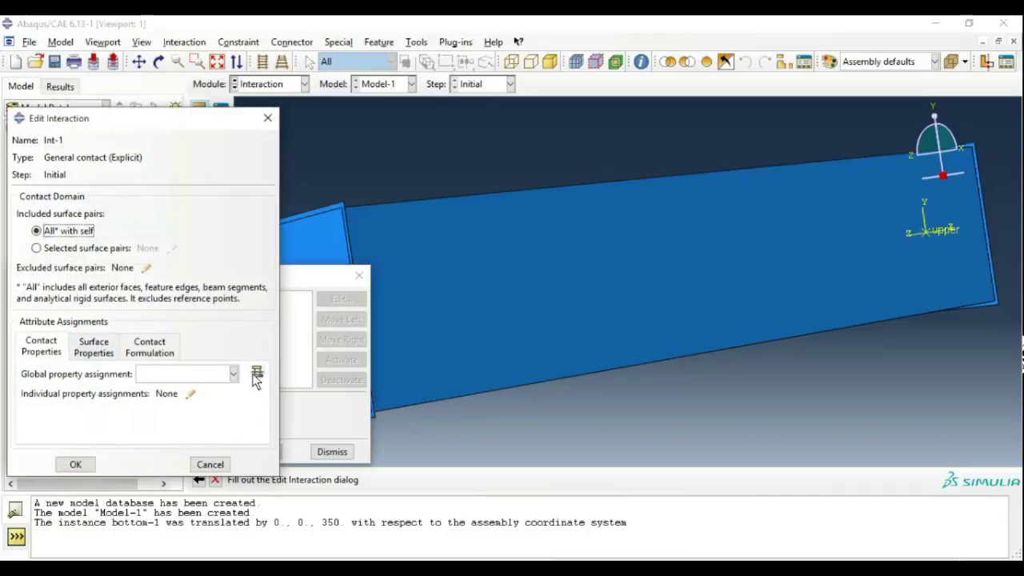
# Step: Create a contact property with tangential behavior using the Penalty friction formulation and a friction coefficient of 0.2
pyautogui.click(257, 373)
pyautogui.click(50, 302)
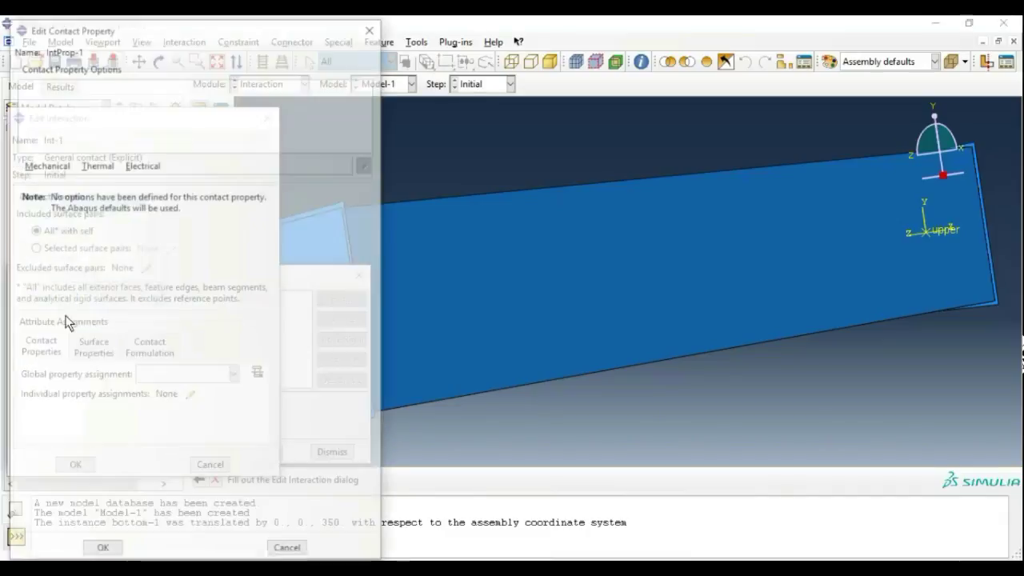
pyautogui.click(53, 167)
pyautogui.click(64, 182)
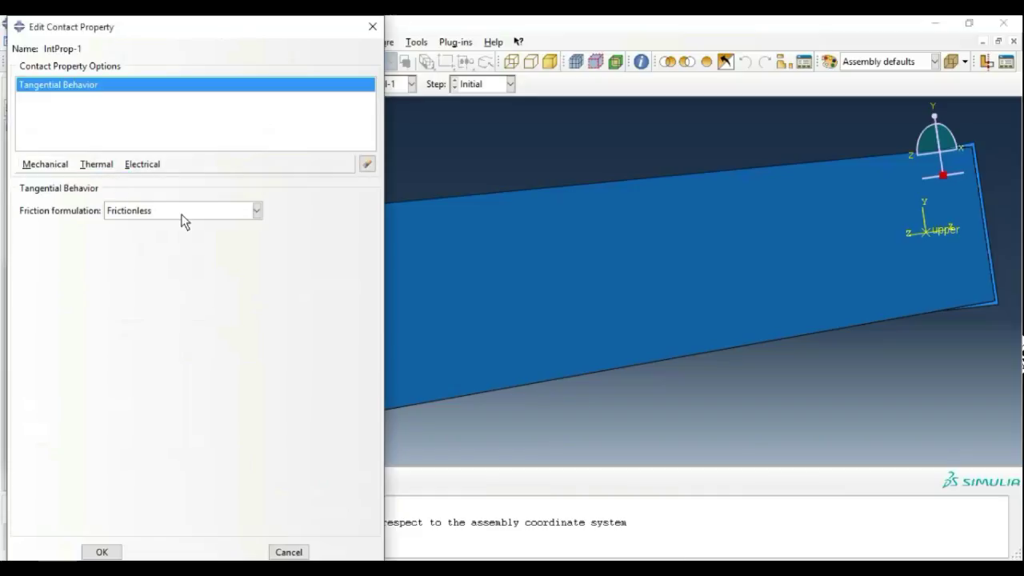
pyautogui.click(182, 212)
pyautogui.click(185, 242)
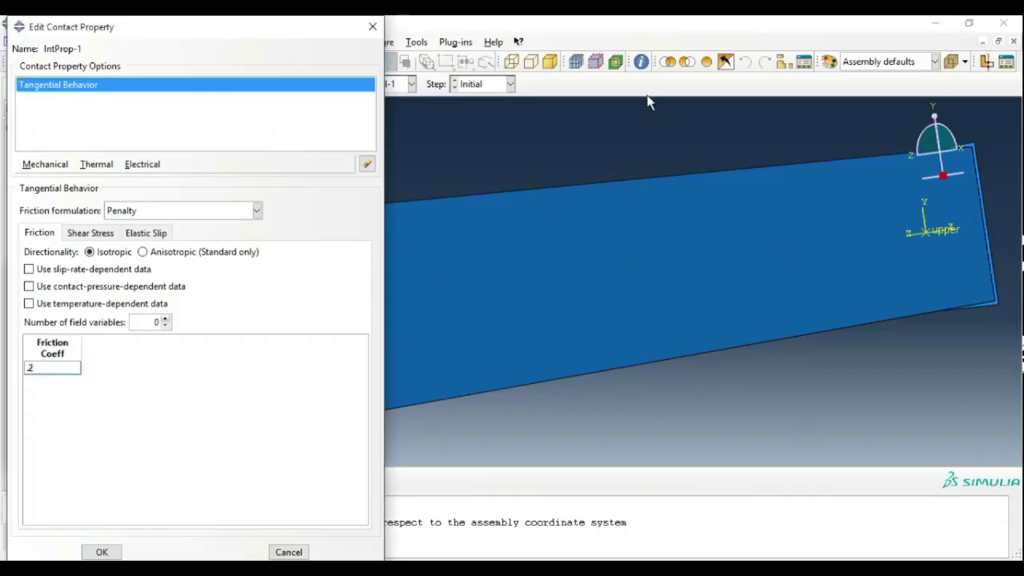
pyautogui.click(116, 554)
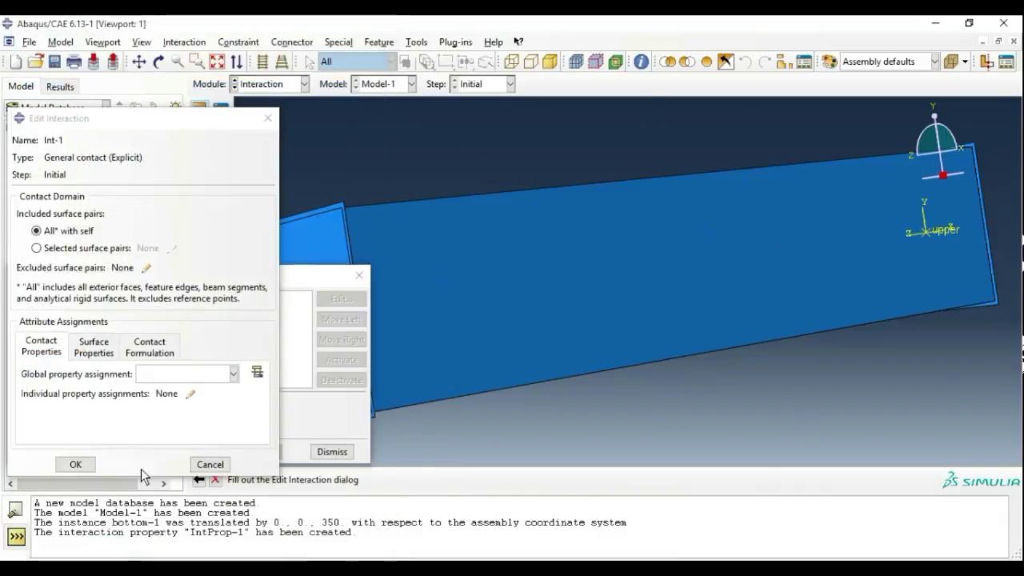
# Step: Assign IntProp-1 as the global contact property of the interaction and finish defining it
pyautogui.click(233, 374)
pyautogui.click(196, 391)
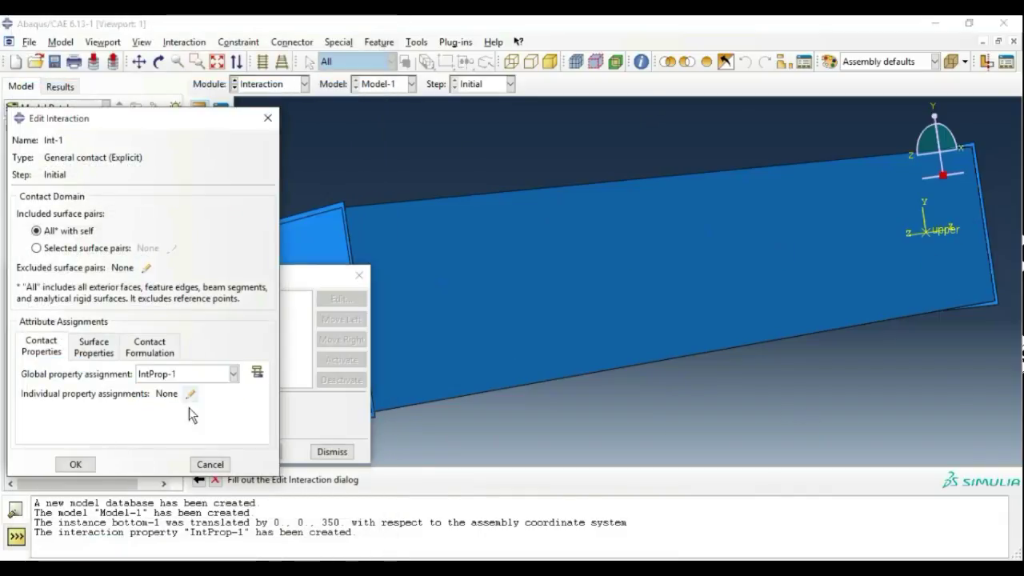
pyautogui.click(75, 464)
pyautogui.click(333, 452)
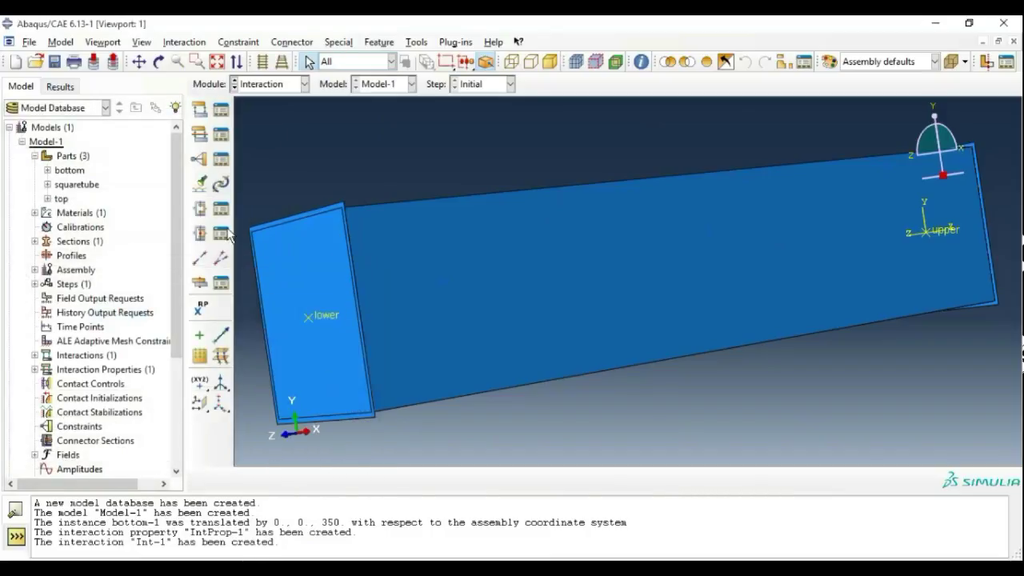
# Step: Start a Tie constraint with the bottom plate's face as master surface, using its Purple side
pyautogui.click(221, 160)
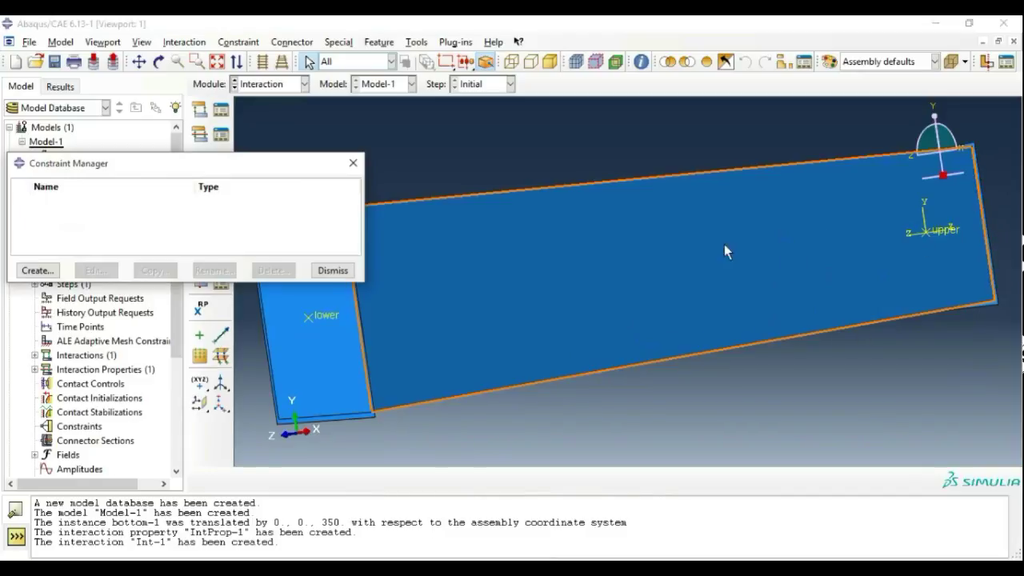
pyautogui.click(46, 272)
pyautogui.click(40, 390)
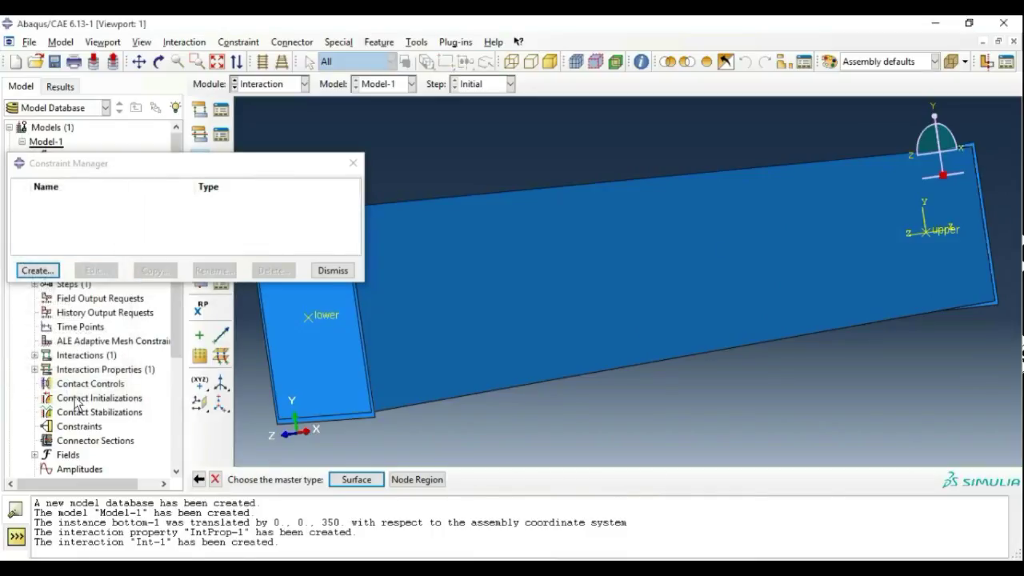
pyautogui.click(372, 482)
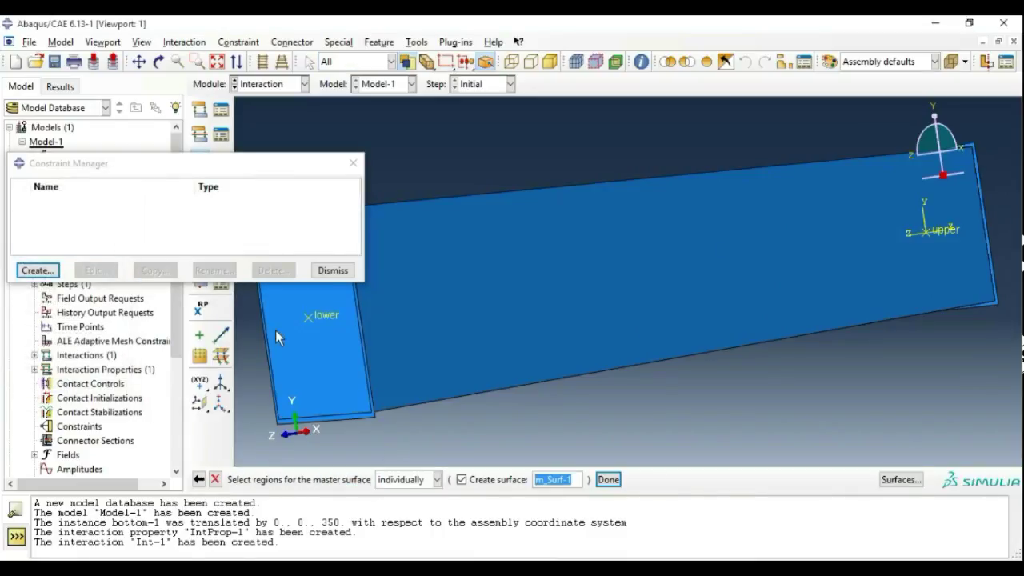
pyautogui.click(321, 361)
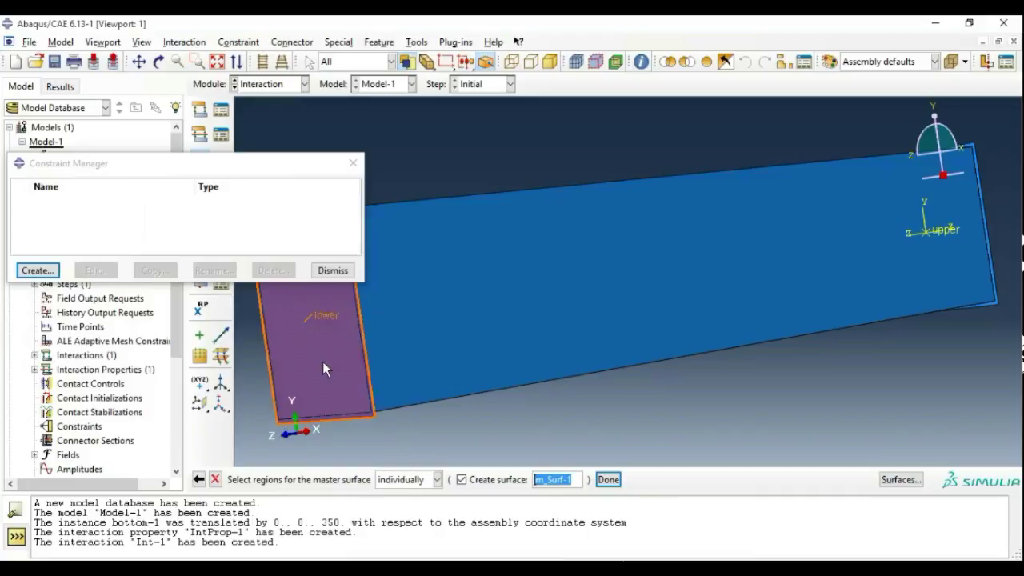
pyautogui.click(608, 479)
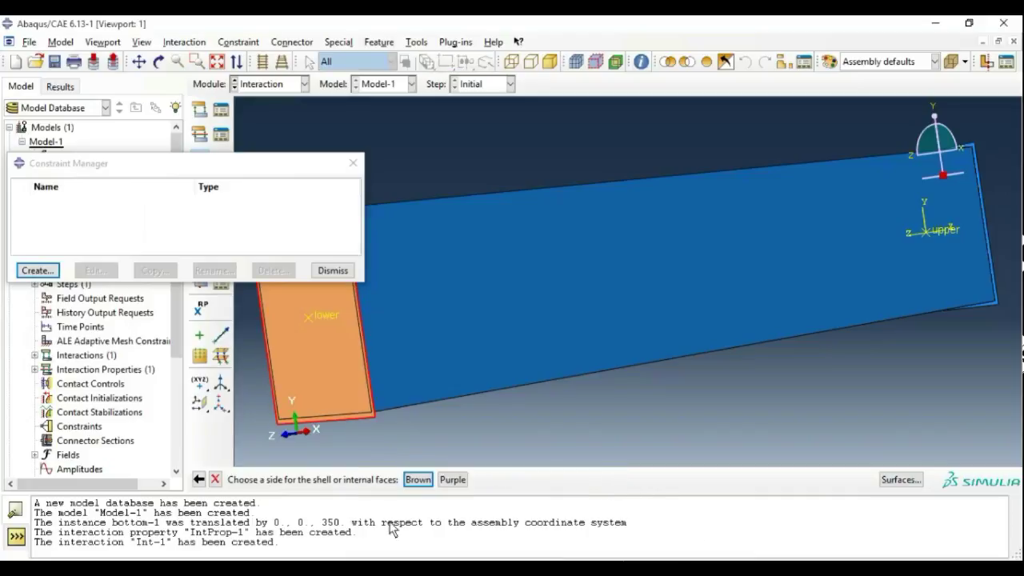
pyautogui.click(453, 480)
# Step: Use the tube's end edges at the bottom plate as the slave surface and complete the tie with default settings
pyautogui.click(349, 479)
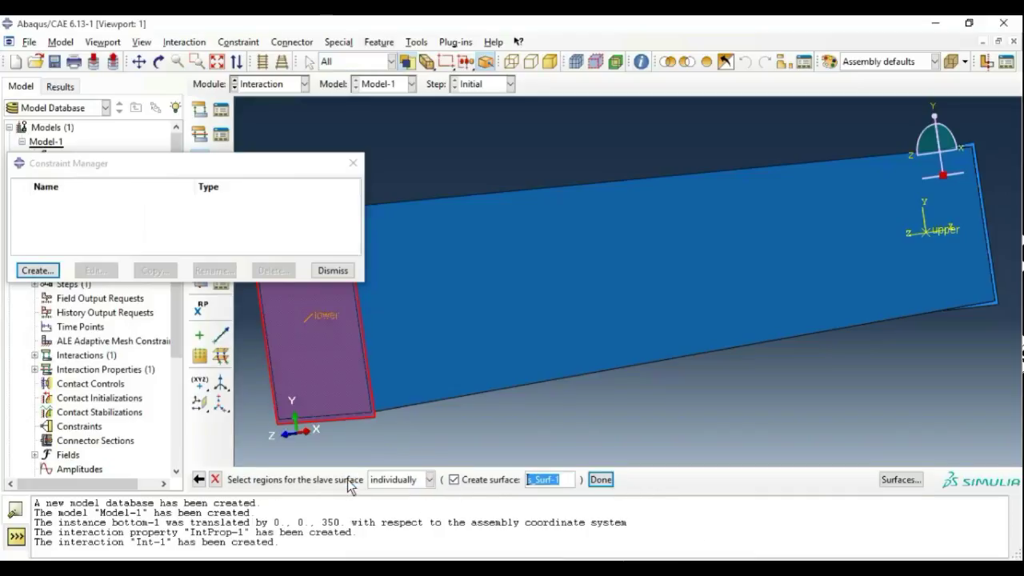
pyautogui.scroll(1, 379, 411)
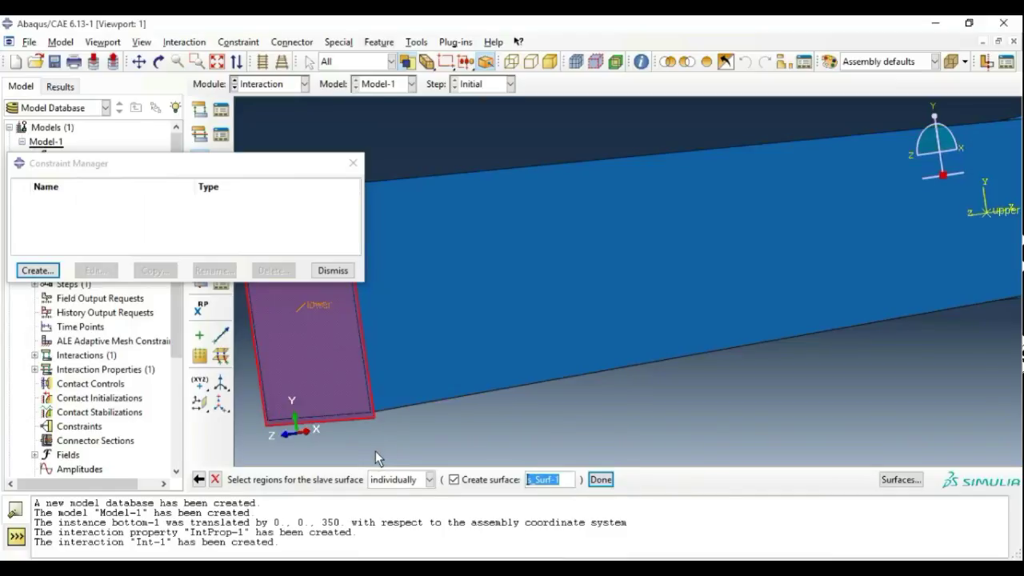
pyautogui.keyDown('ctrl'); pyautogui.keyDown('alt'); pyautogui.moveTo(341, 450); pyautogui.dragTo(570, 367); pyautogui.keyUp('alt'); pyautogui.keyUp('ctrl')
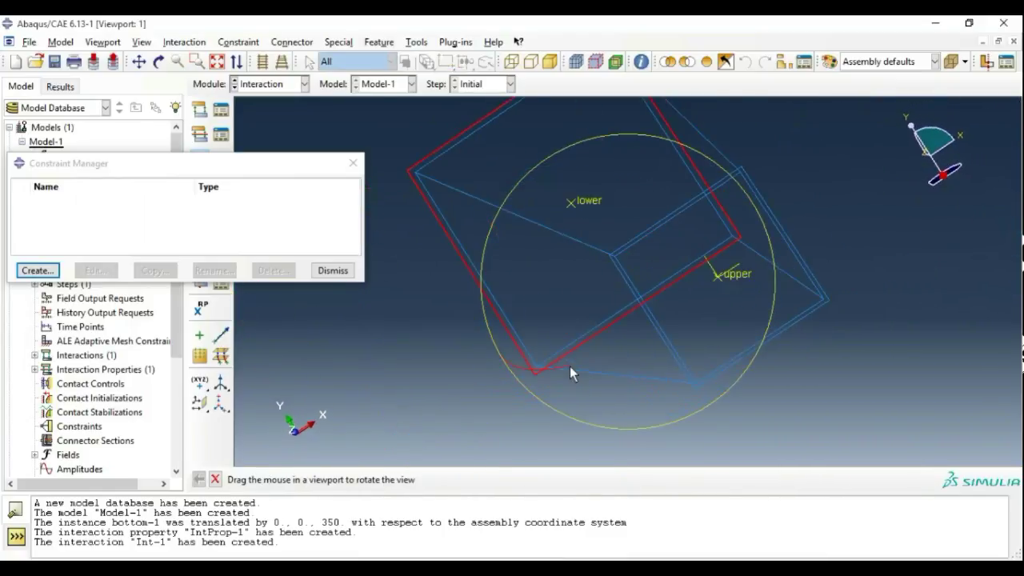
pyautogui.scroll(2, 632, 252)
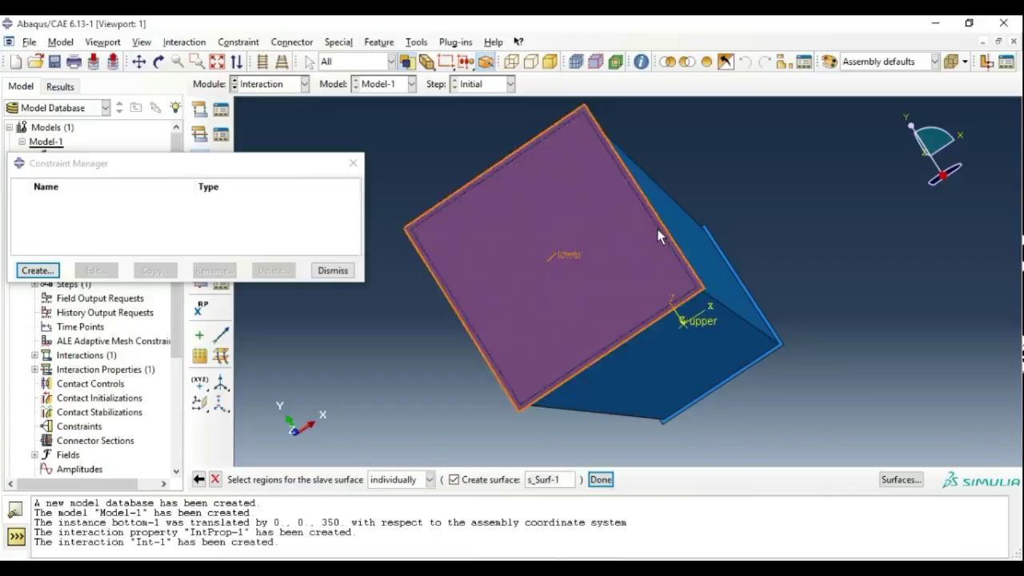
pyautogui.click(658, 235)
pyautogui.keyDown('shift'); pyautogui.click(653, 320); pyautogui.keyUp('shift')
pyautogui.keyDown('shift'); pyautogui.click(490, 362); pyautogui.keyUp('shift')
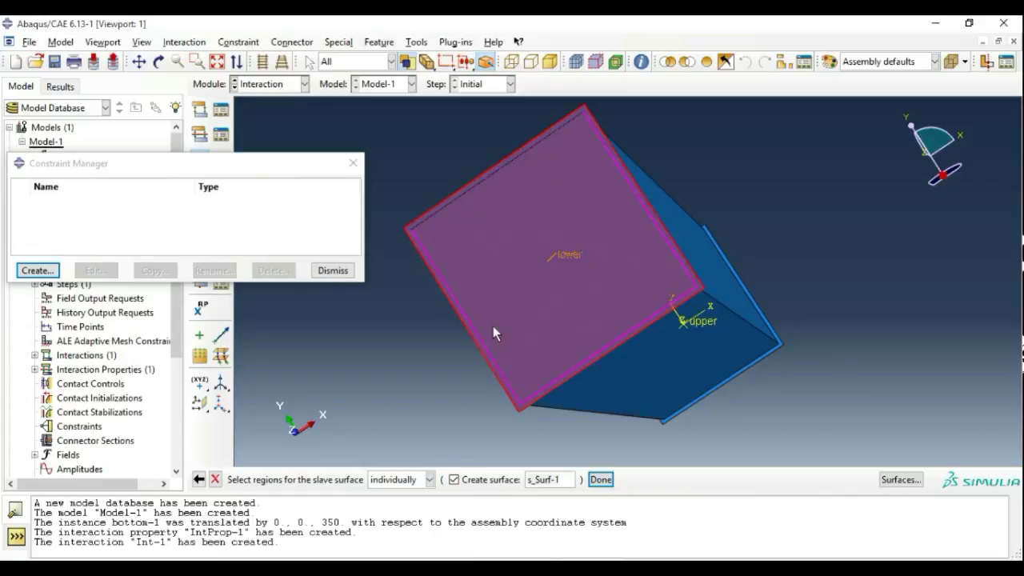
pyautogui.click(601, 480)
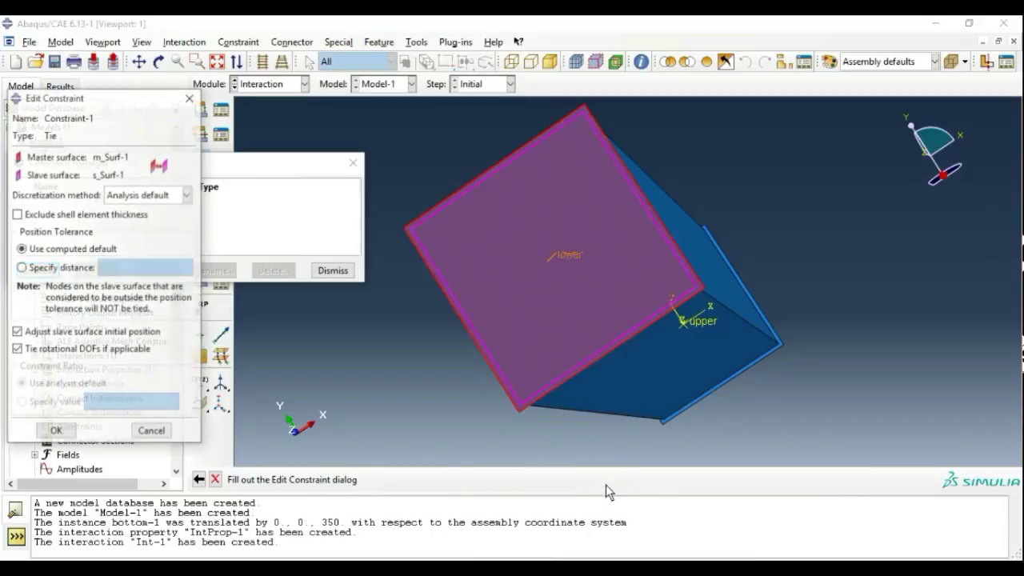
pyautogui.click(56, 429)
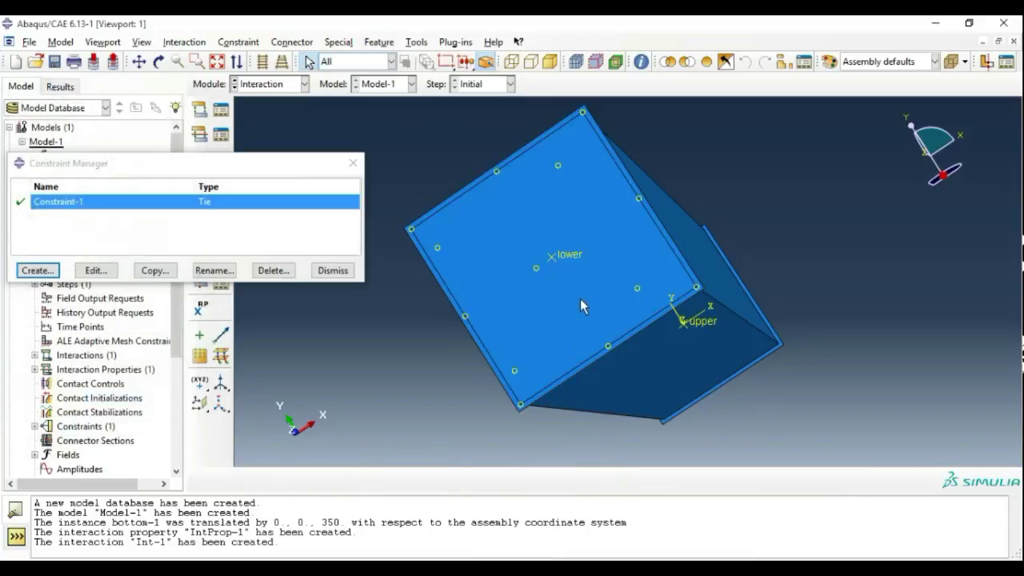
# Step: Start a second Tie constraint with the top plate's face as master surface, using its Brown side
pyautogui.scroll(-2, 581, 308)
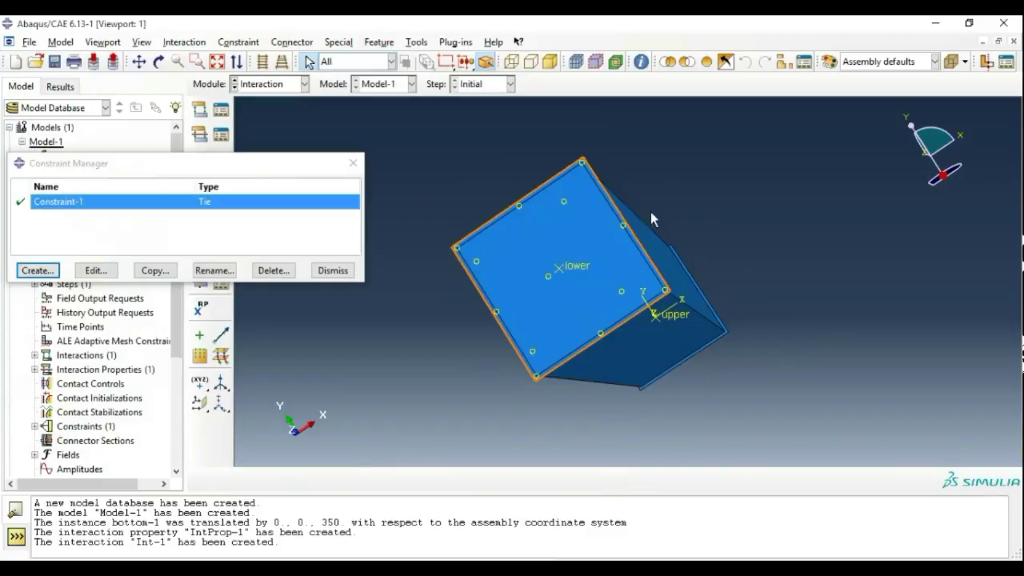
pyautogui.keyDown('ctrl'); pyautogui.keyDown('alt'); pyautogui.moveTo(779, 308); pyautogui.dragTo(649, 271); pyautogui.keyUp('alt'); pyautogui.keyUp('ctrl')
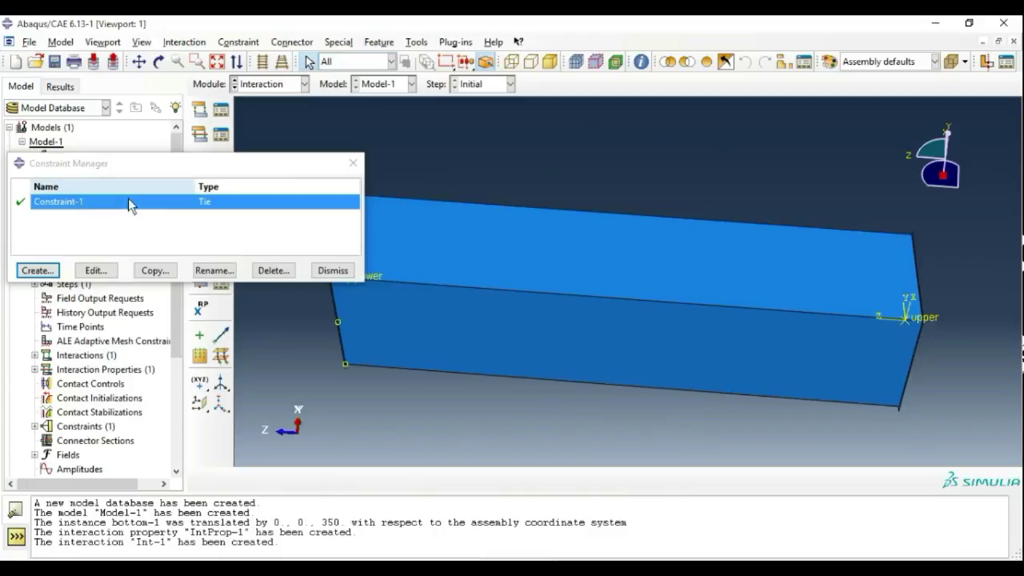
pyautogui.click(37, 271)
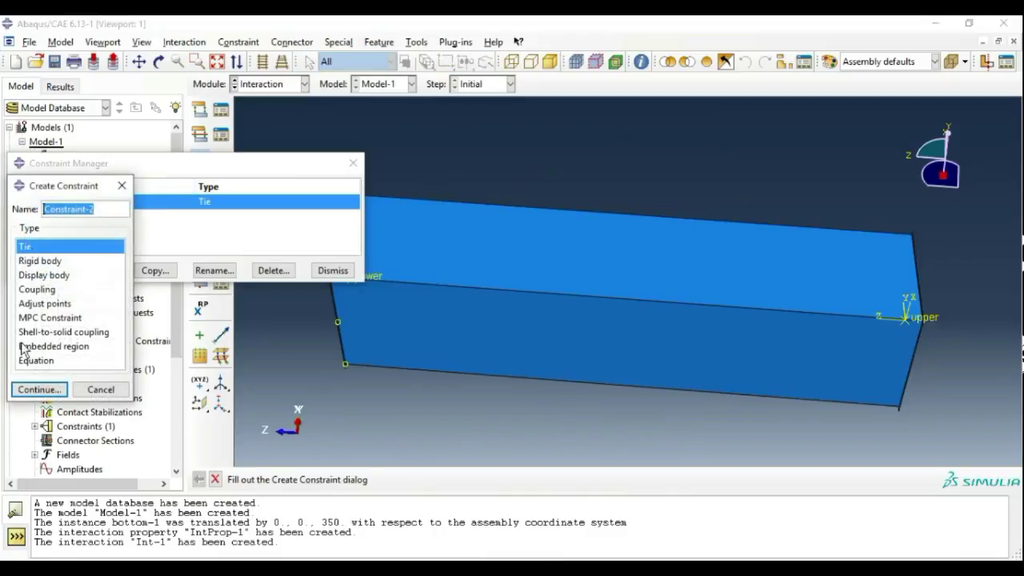
pyautogui.click(39, 389)
pyautogui.click(356, 480)
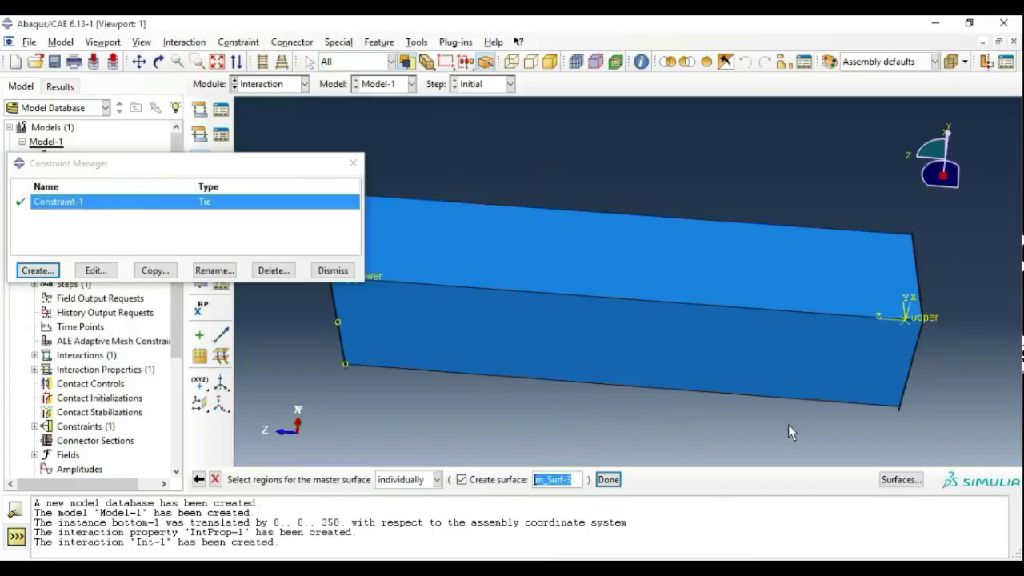
pyautogui.keyDown('ctrl'); pyautogui.keyDown('alt'); pyautogui.moveTo(957, 384); pyautogui.dragTo(729, 293); pyautogui.keyUp('alt'); pyautogui.keyUp('ctrl')
pyautogui.click(729, 296)
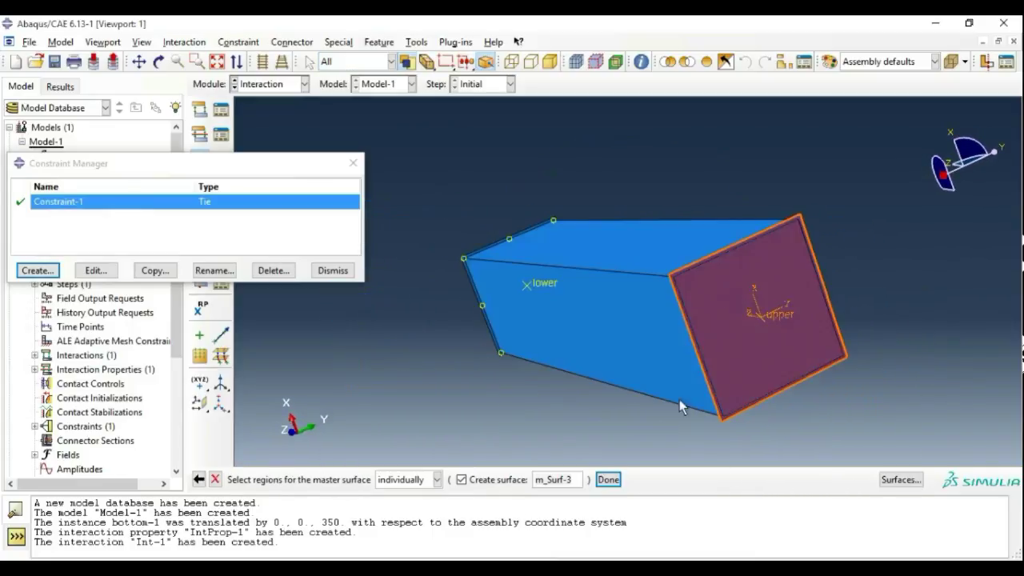
pyautogui.click(608, 479)
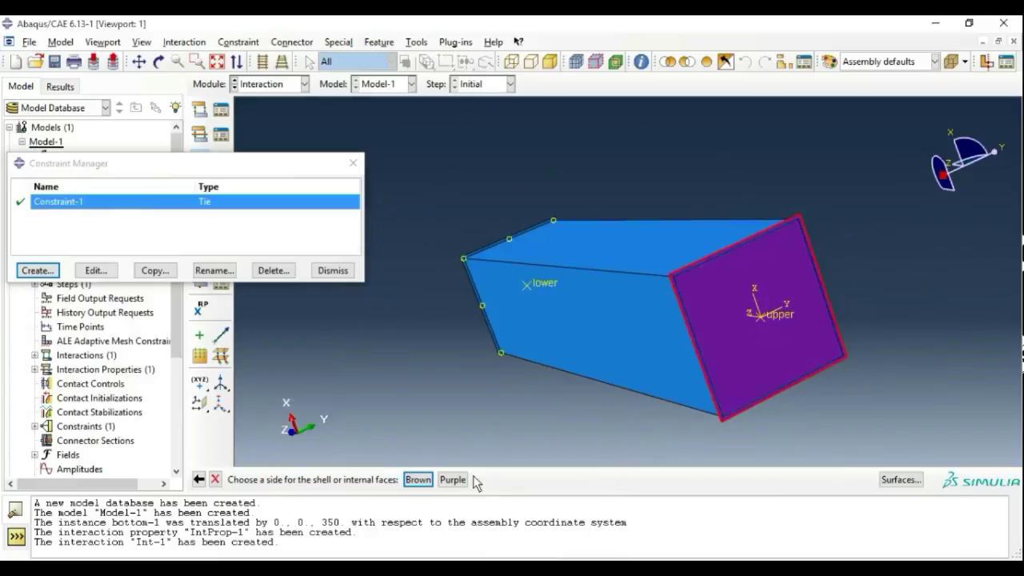
pyautogui.click(419, 481)
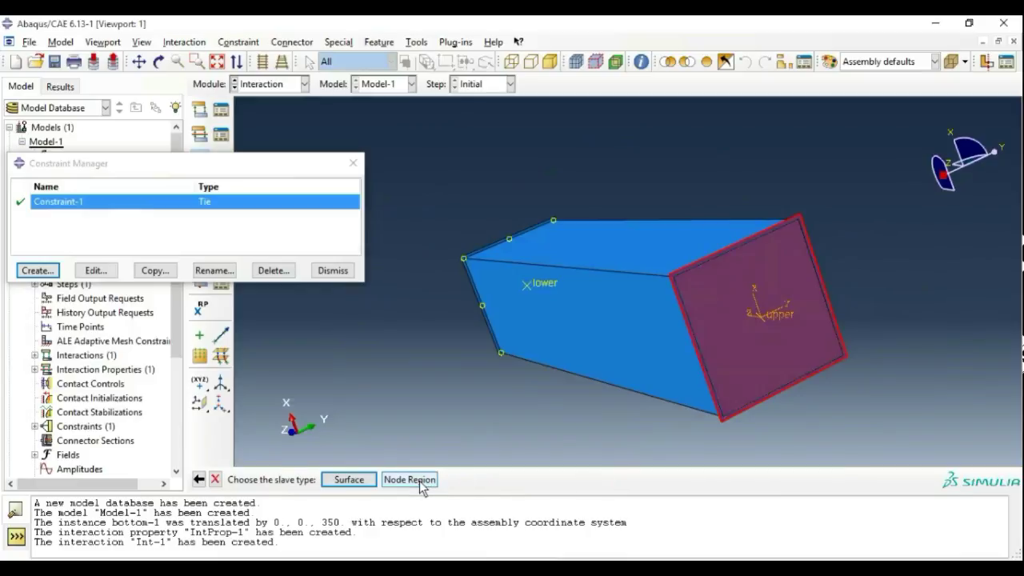
# Step: Use the tube's end edges at the top plate as the slave surface and complete the second tie with default settings
pyautogui.click(349, 480)
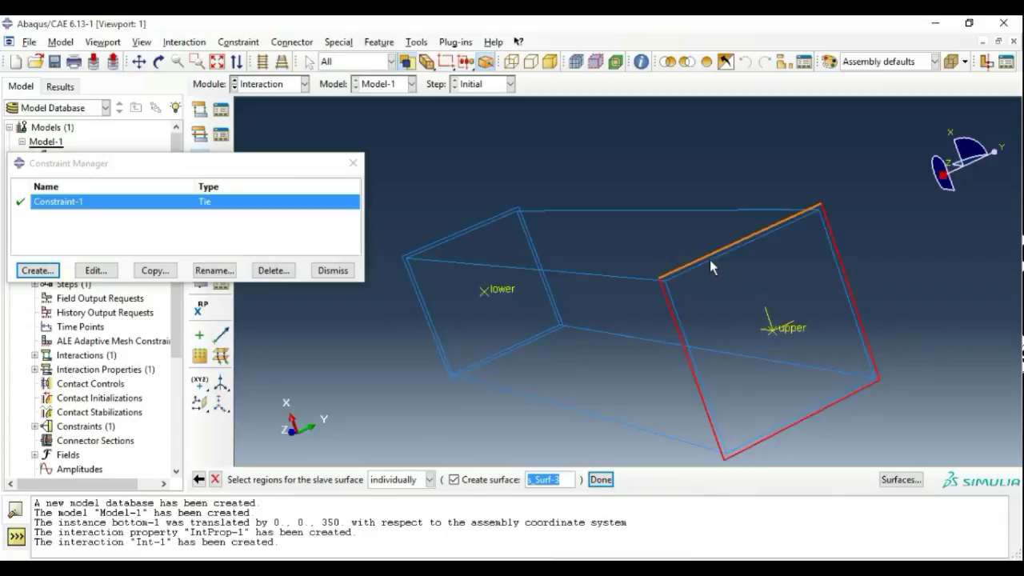
pyautogui.scroll(3, 710, 260)
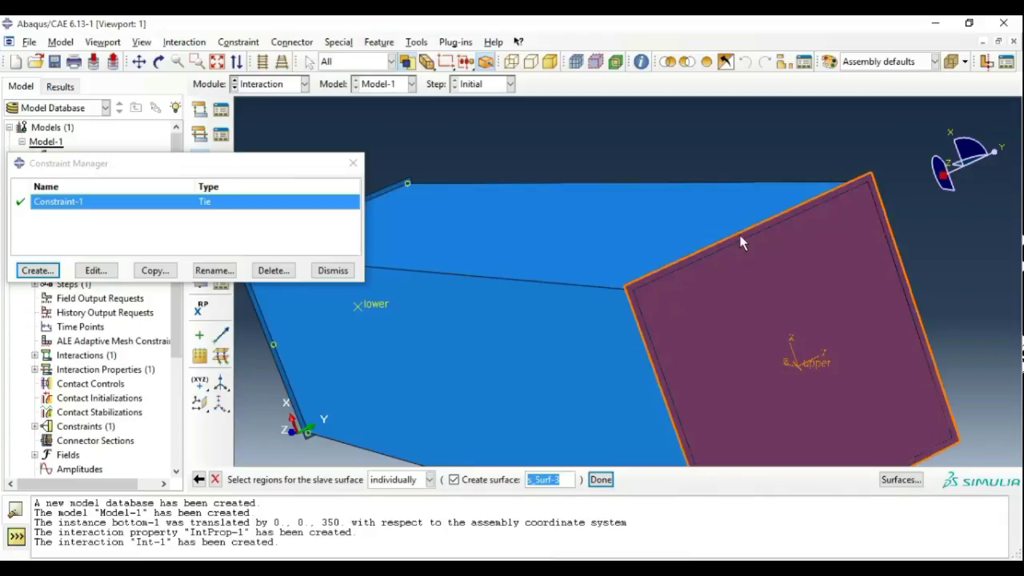
pyautogui.click(745, 242)
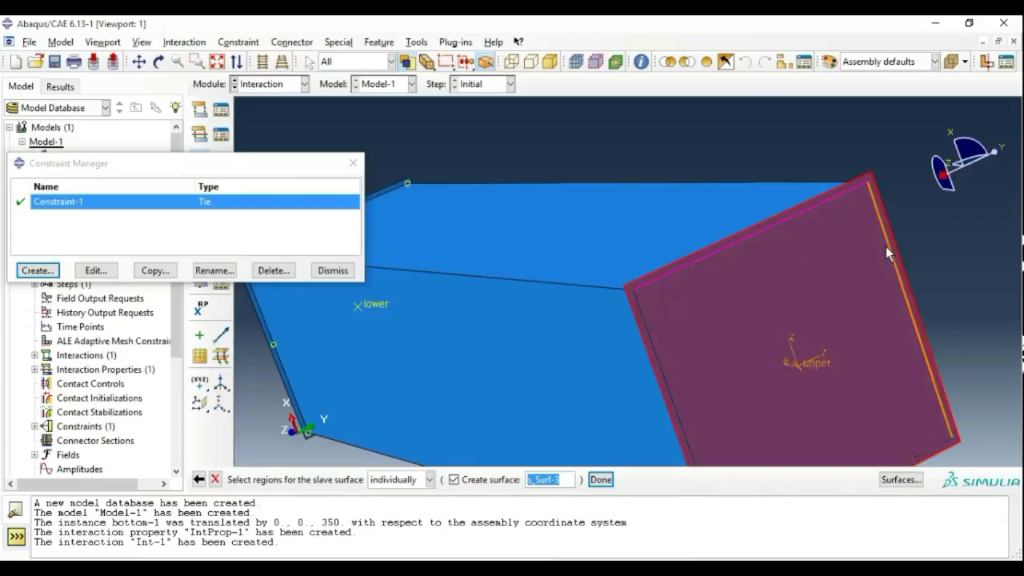
pyautogui.click(937, 449)
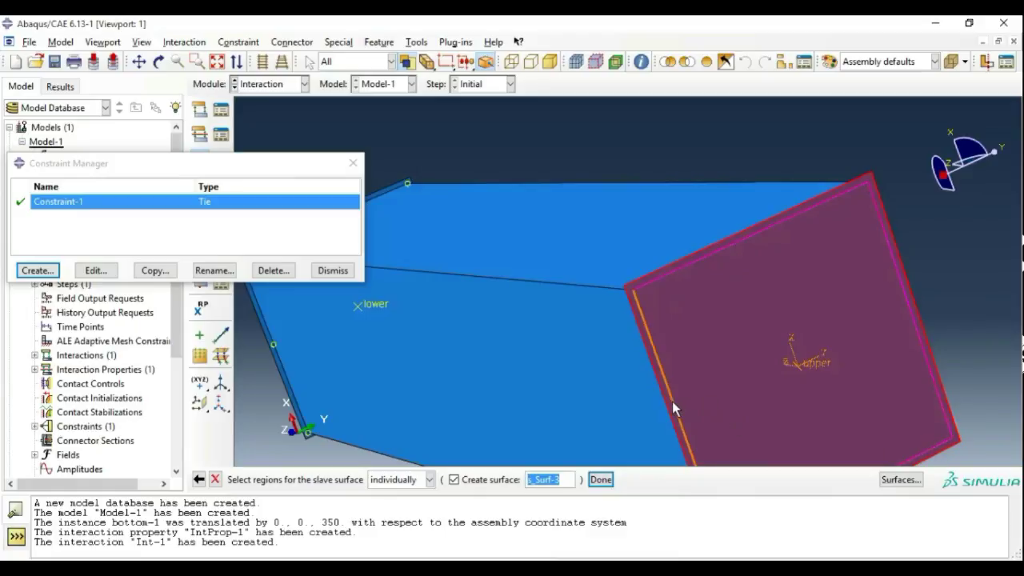
pyautogui.click(601, 480)
pyautogui.click(62, 430)
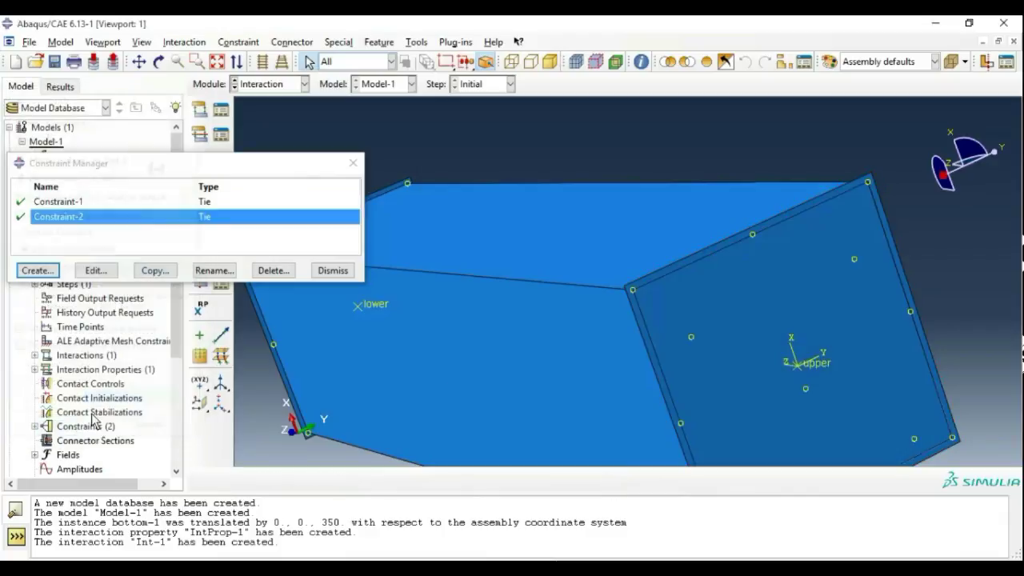
pyautogui.click(333, 271)
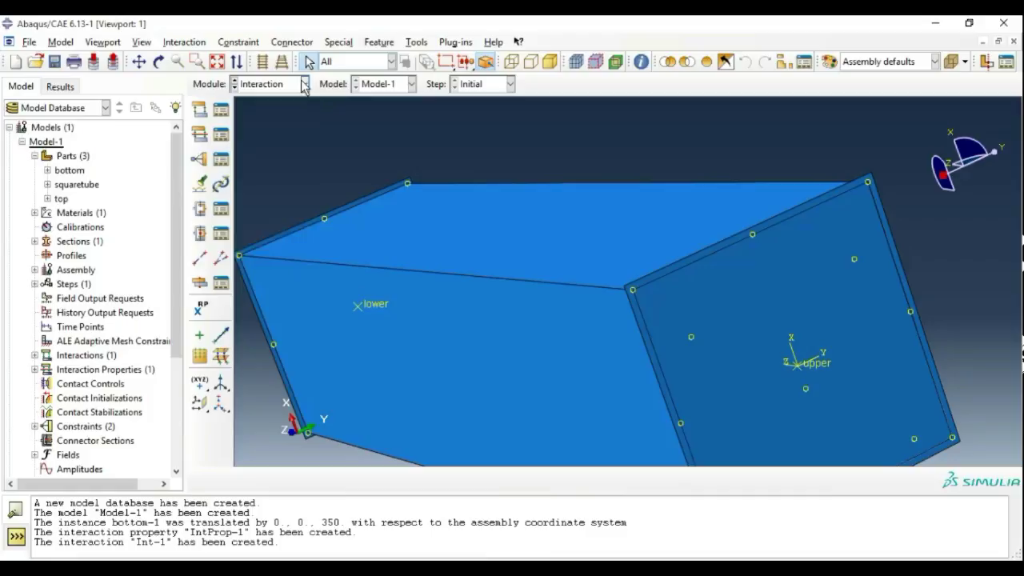
# Step: In the Load module, create an Encastre boundary condition named bottom in the Initial step at the lower reference point
pyautogui.click(304, 84)
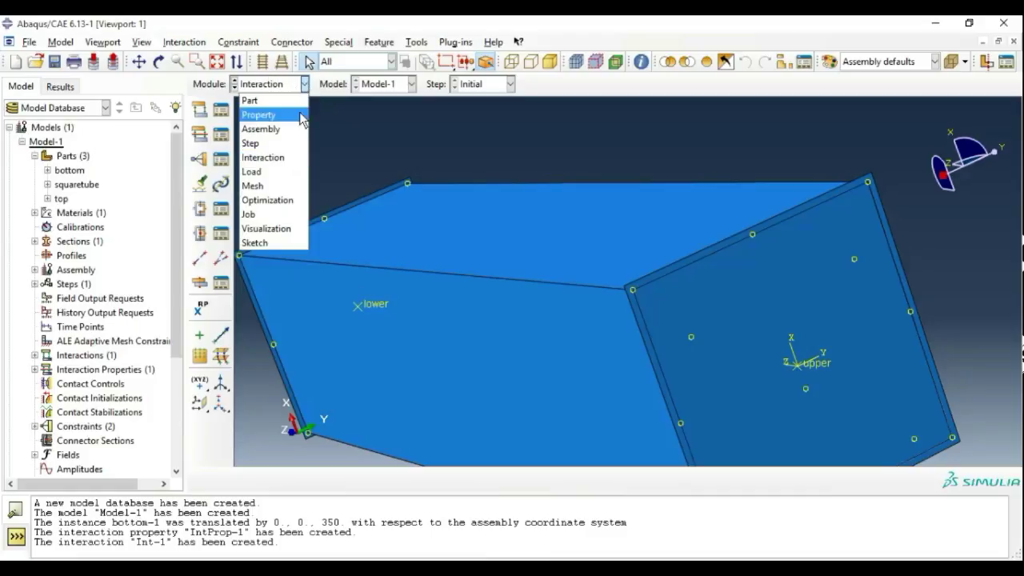
pyautogui.click(280, 171)
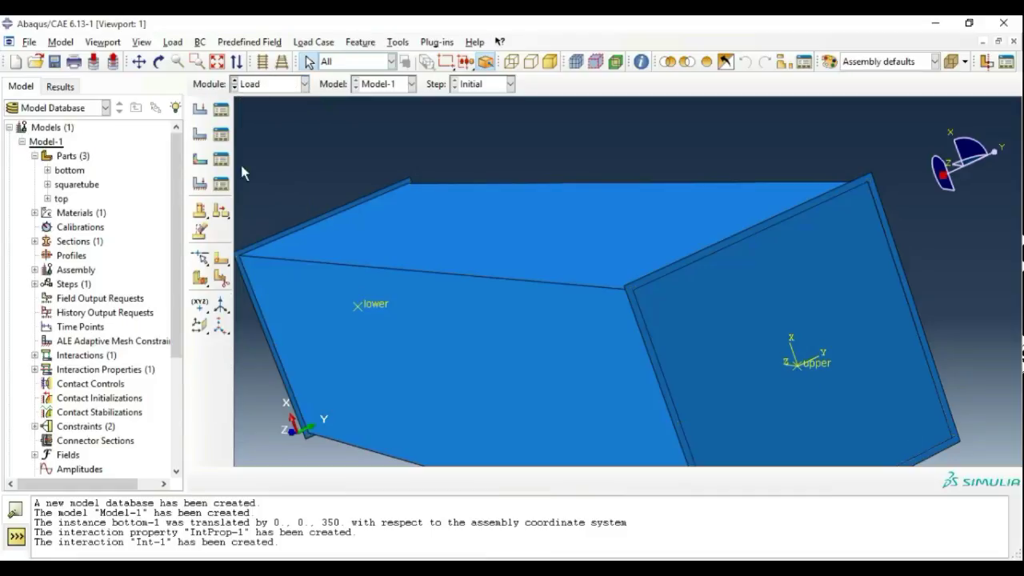
pyautogui.click(221, 134)
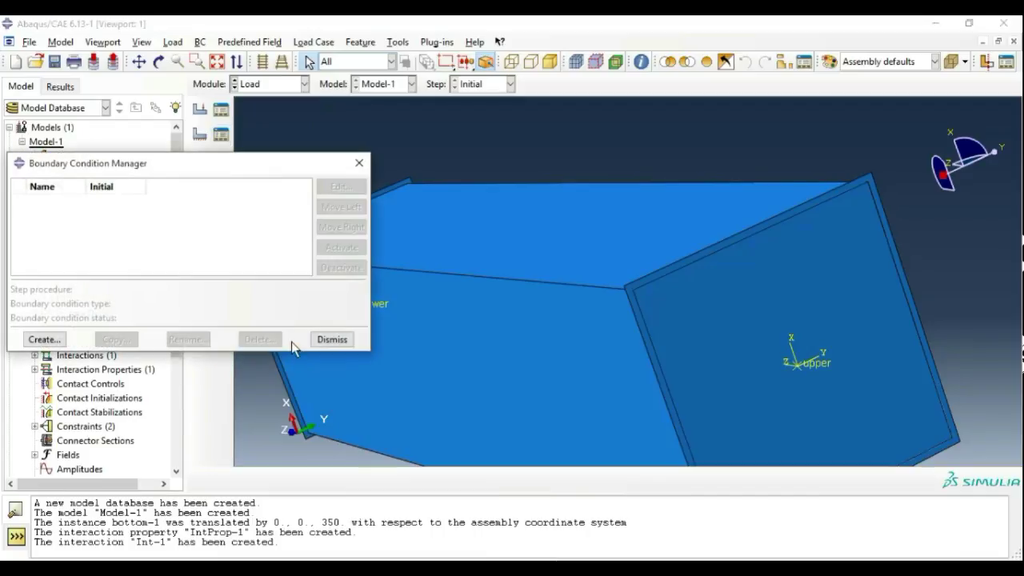
pyautogui.click(44, 339)
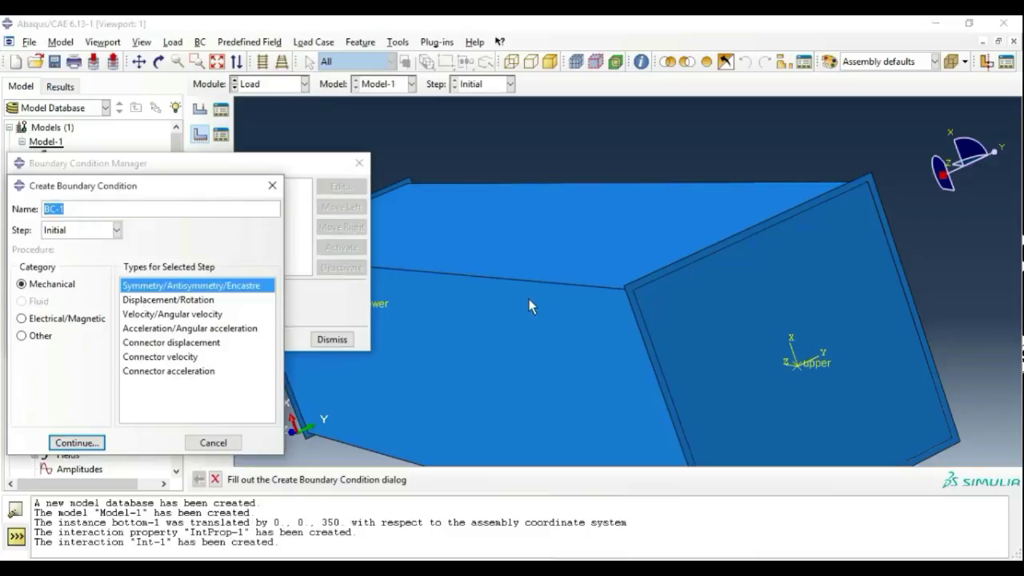
pyautogui.scroll(-5, 478, 258)
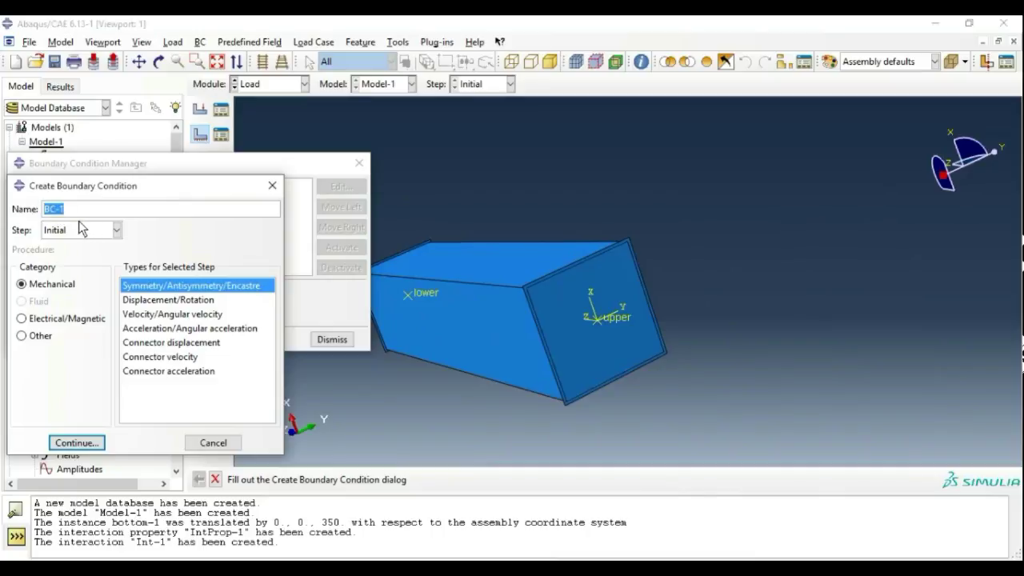
pyautogui.write('bottom')
pyautogui.click(77, 442)
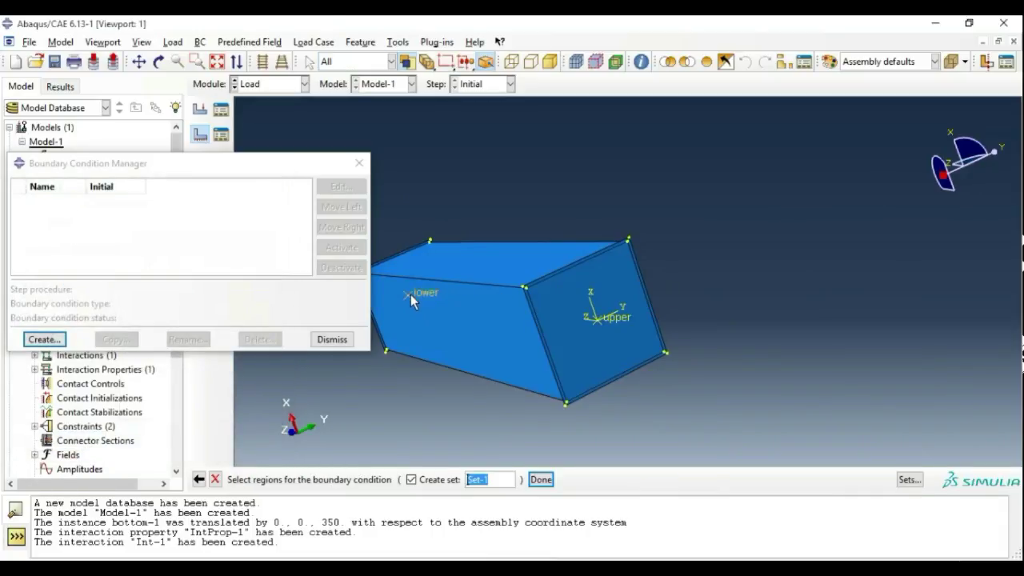
pyautogui.click(541, 480)
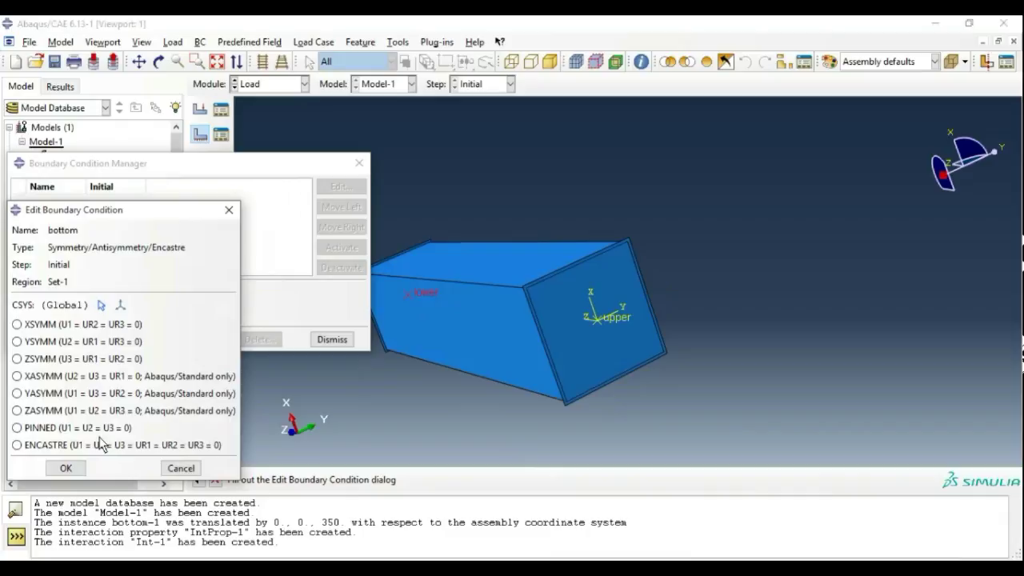
pyautogui.click(100, 445)
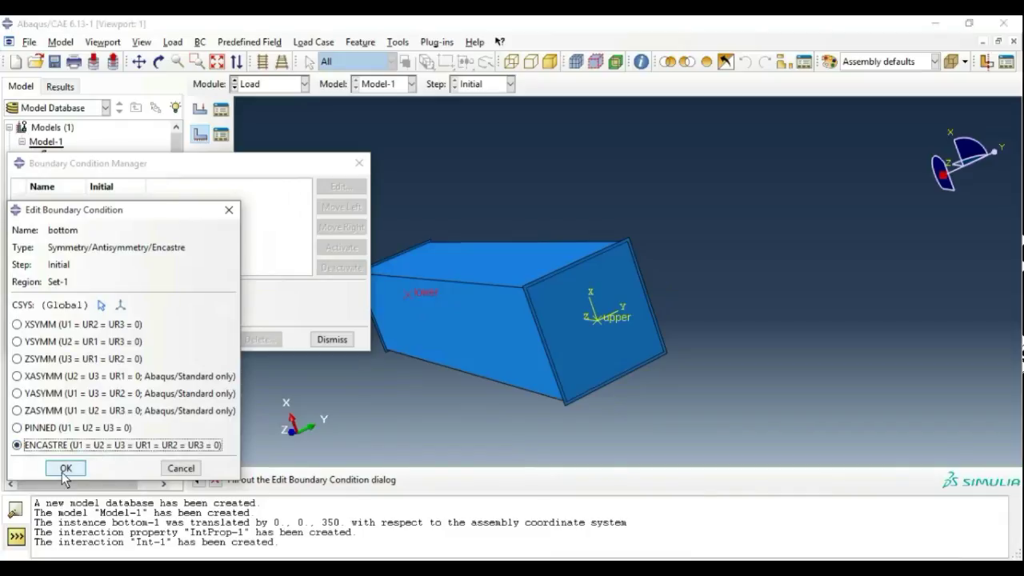
pyautogui.click(66, 470)
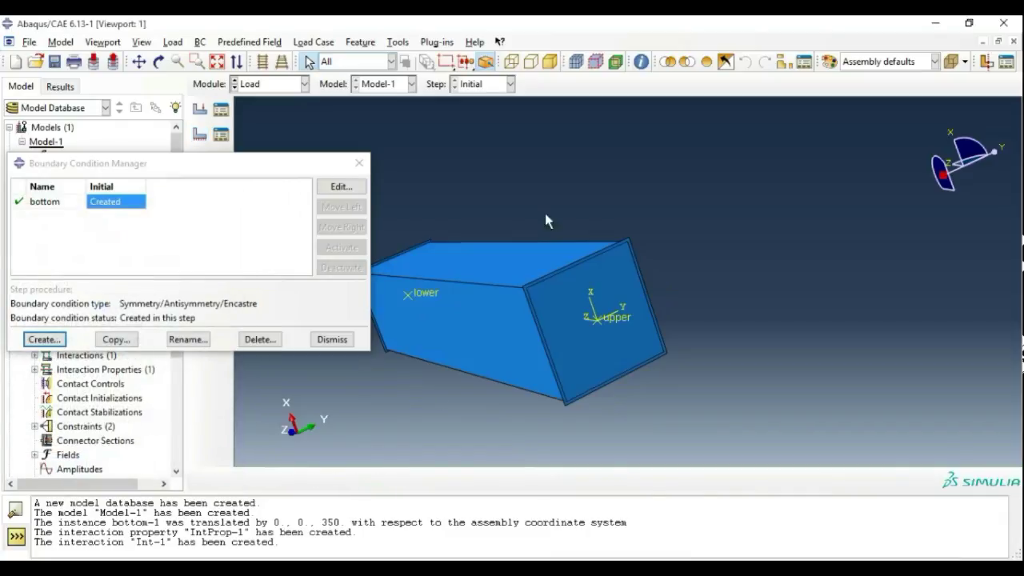
# Step: Start a Displacement/Rotation boundary condition in the Initial step on the upper reference point
pyautogui.click(44, 339)
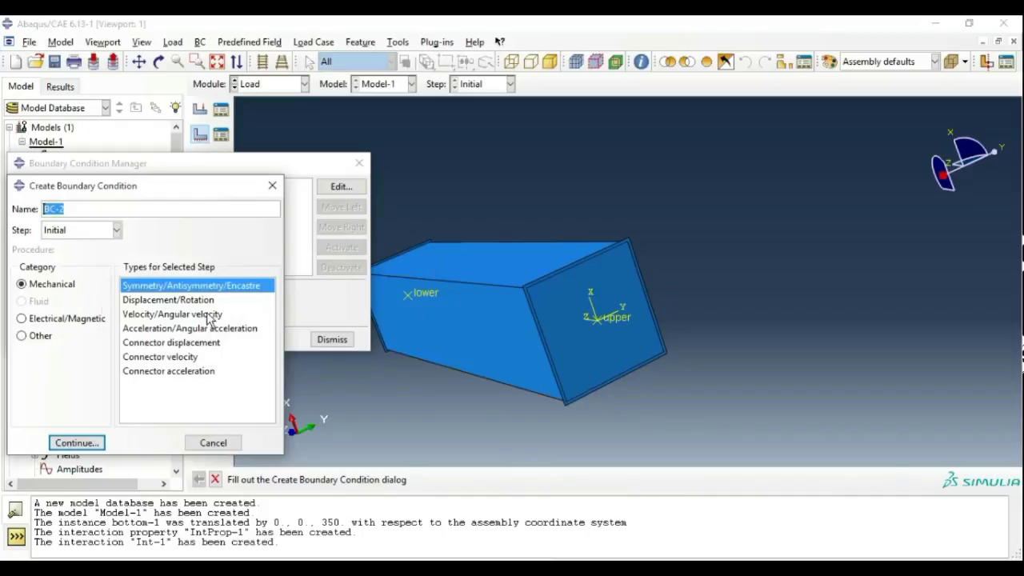
pyautogui.click(171, 300)
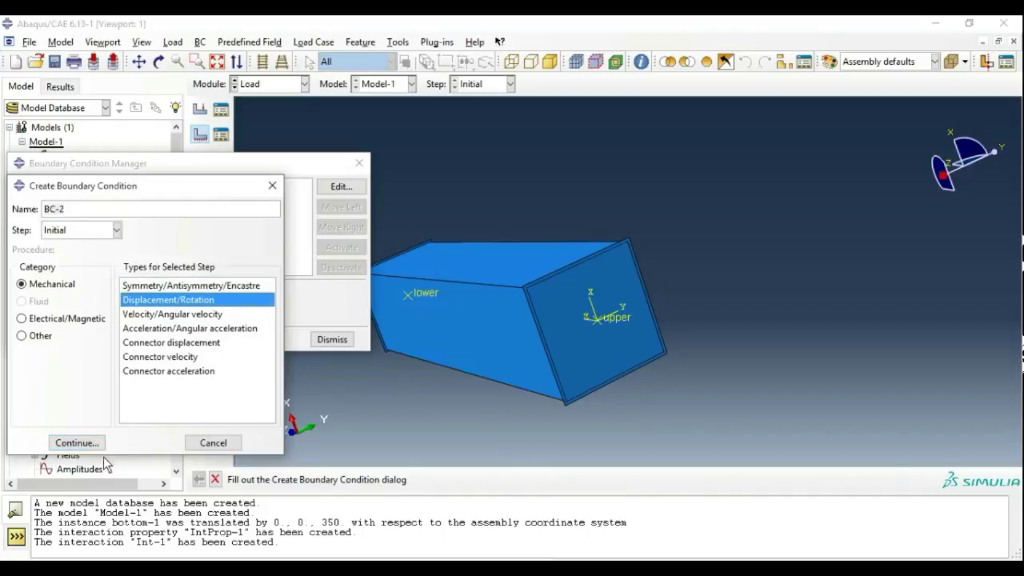
pyautogui.click(75, 446)
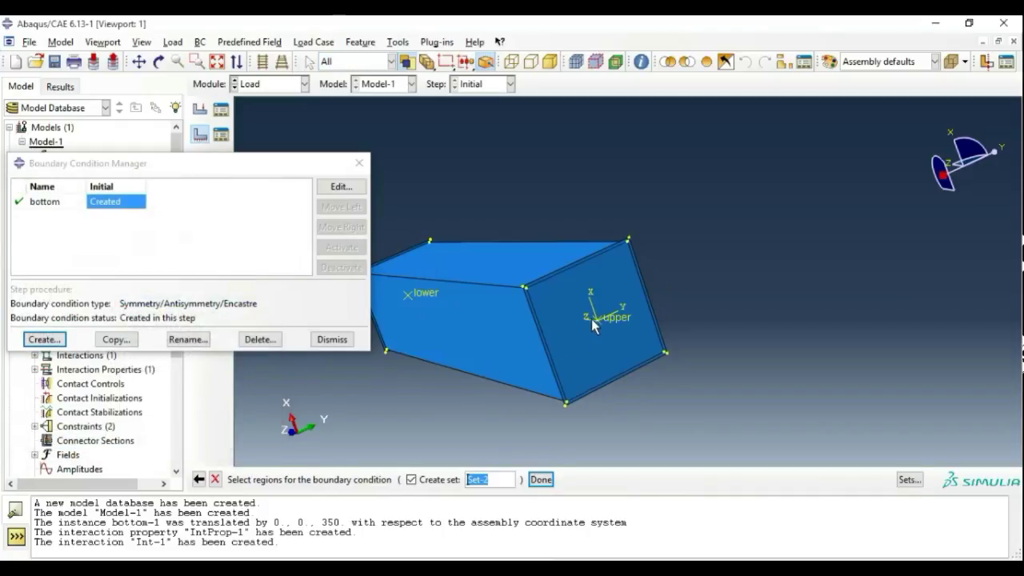
pyautogui.click(583, 346)
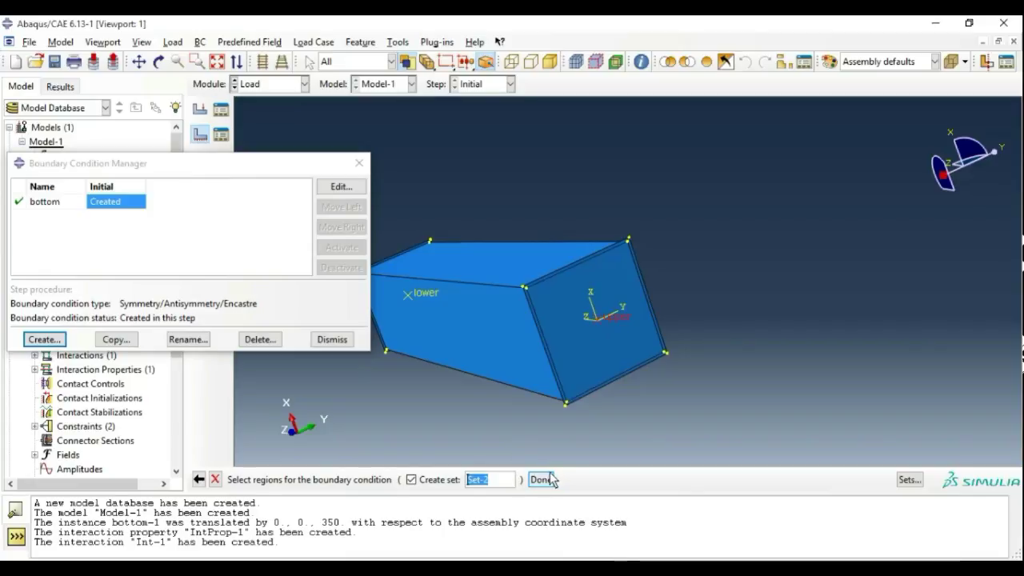
pyautogui.click(540, 479)
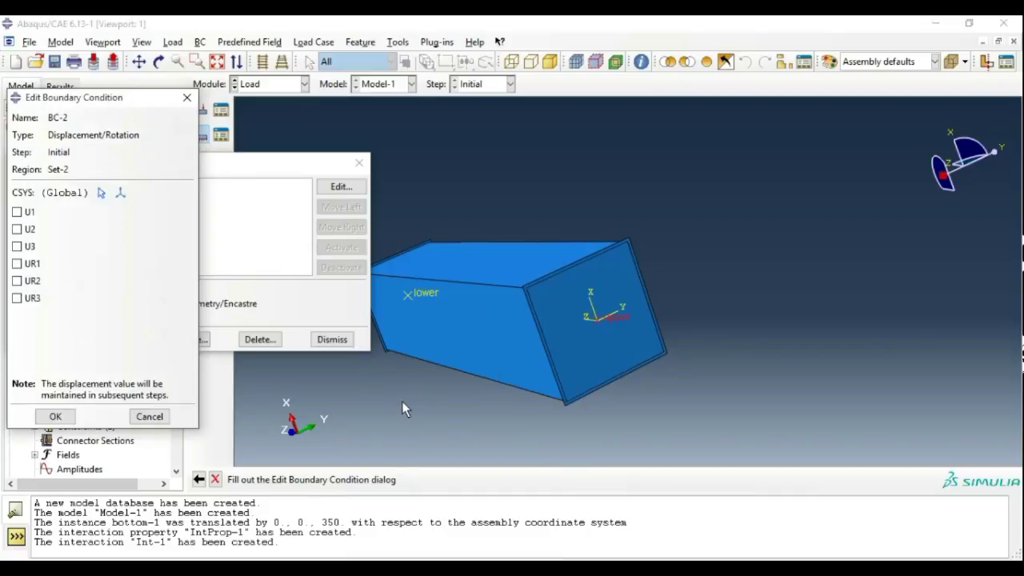
# Step: Constrain U1, U2, UR1, UR2 and UR3 at the upper reference point, leaving U3 free, and finish the boundary condition
pyautogui.keyDown('ctrl'); pyautogui.keyDown('alt'); pyautogui.moveTo(402, 401); pyautogui.dragTo(567, 358); pyautogui.keyUp('alt'); pyautogui.keyUp('ctrl')
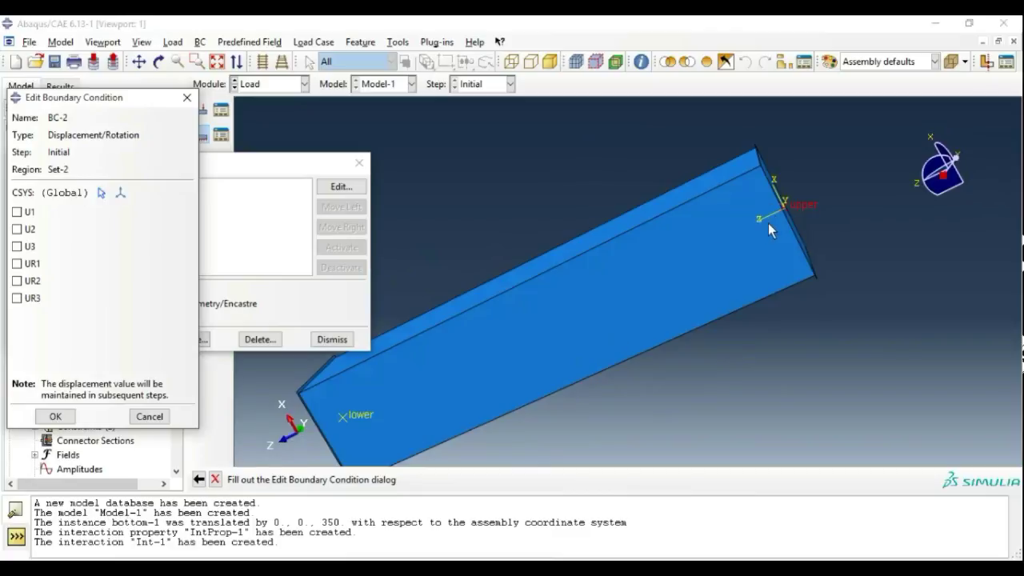
pyautogui.click(17, 229)
pyautogui.click(18, 212)
pyautogui.click(17, 263)
pyautogui.click(18, 281)
pyautogui.click(18, 298)
pyautogui.click(56, 416)
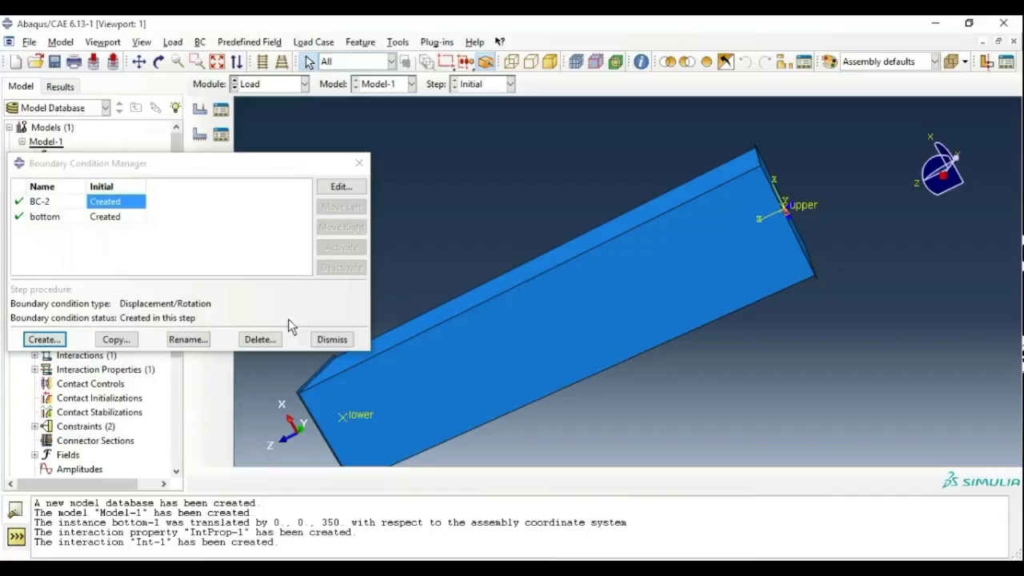
pyautogui.click(332, 340)
# Step: In the Step module, create a Dynamic, Explicit step named crashh after the Initial step
pyautogui.click(304, 84)
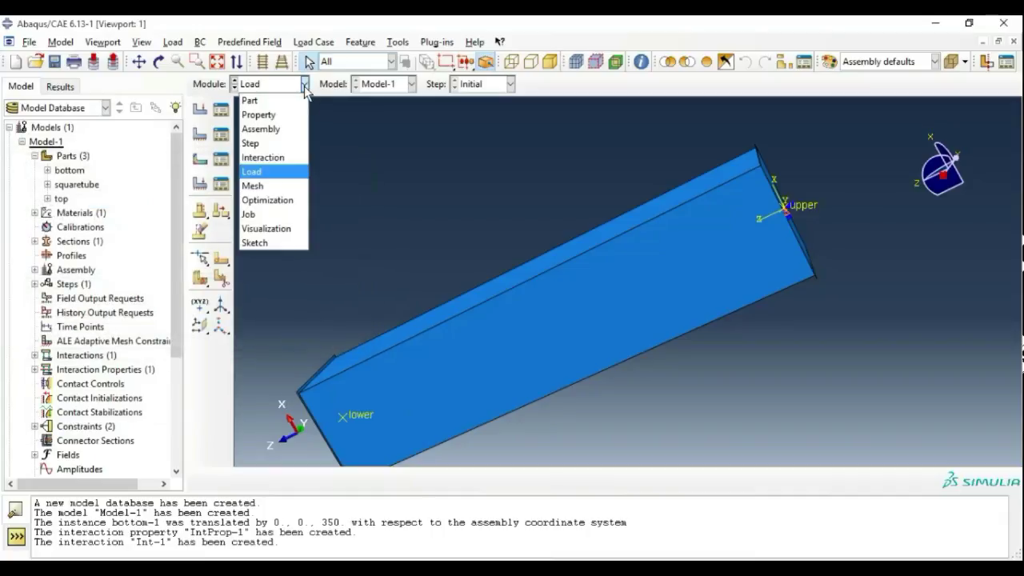
pyautogui.click(249, 144)
pyautogui.click(220, 110)
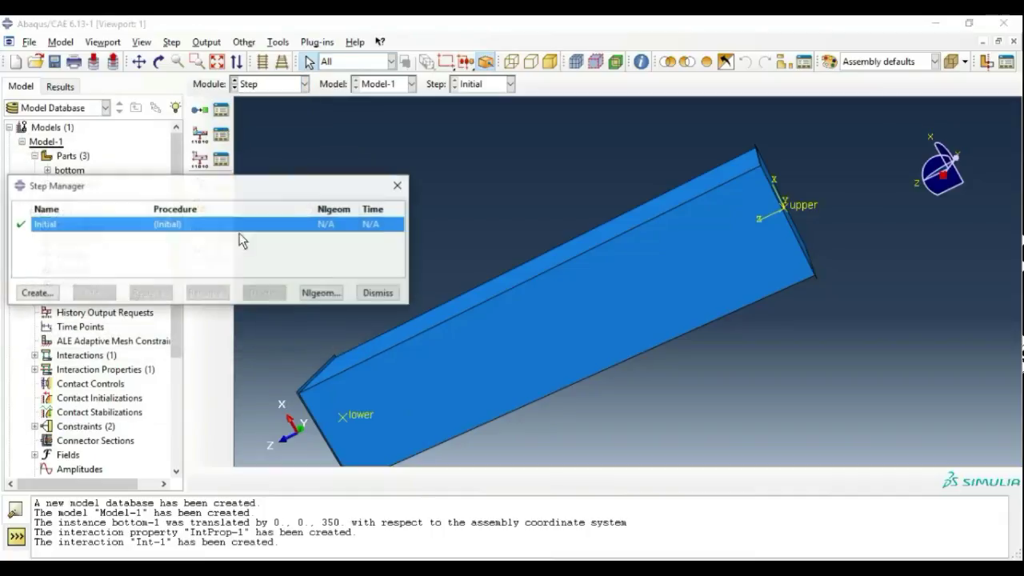
pyautogui.click(36, 293)
pyautogui.write('c')
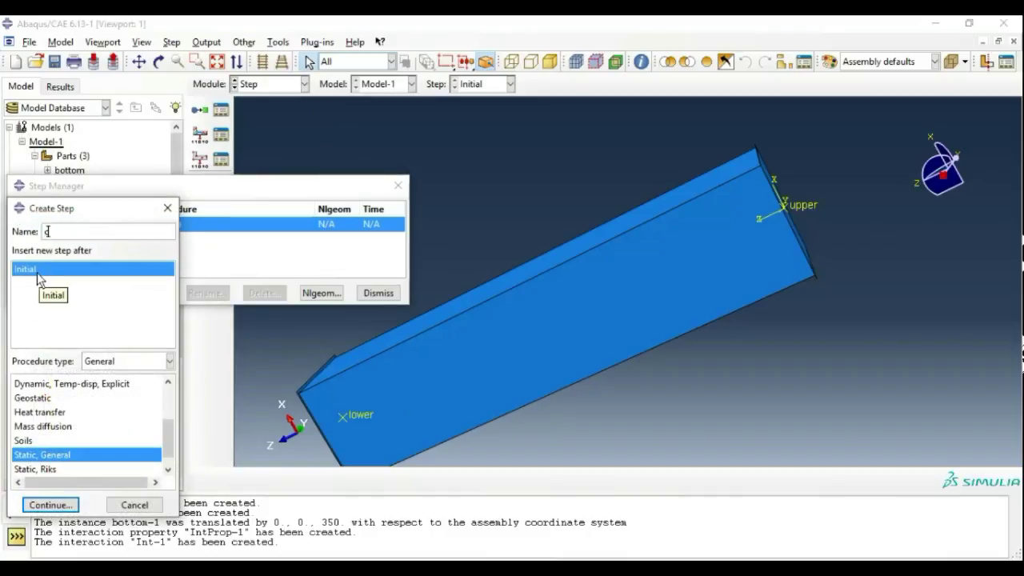
pyautogui.write('rash')
pyautogui.scroll(2, 141, 411)
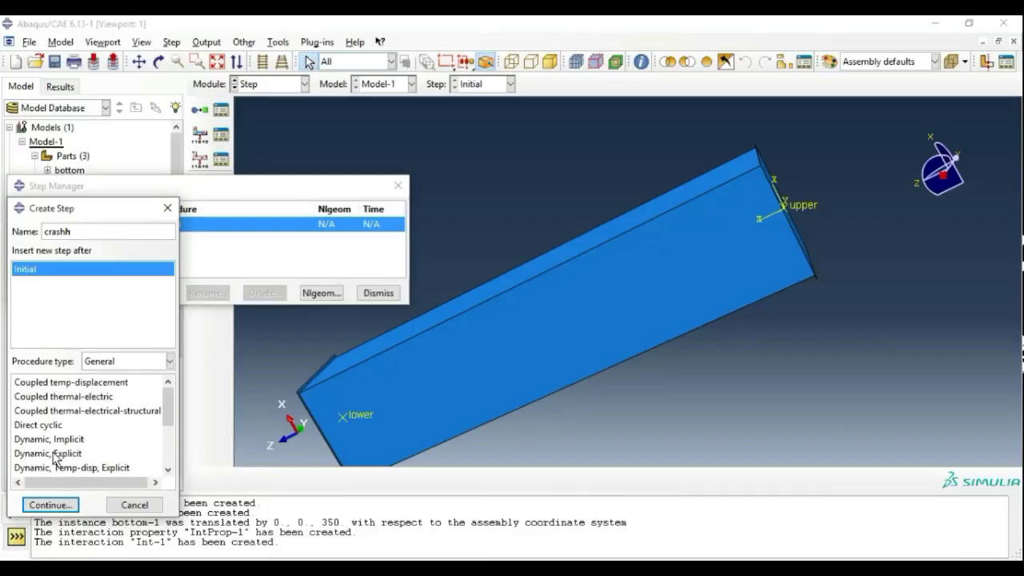
pyautogui.click(53, 453)
pyautogui.click(51, 505)
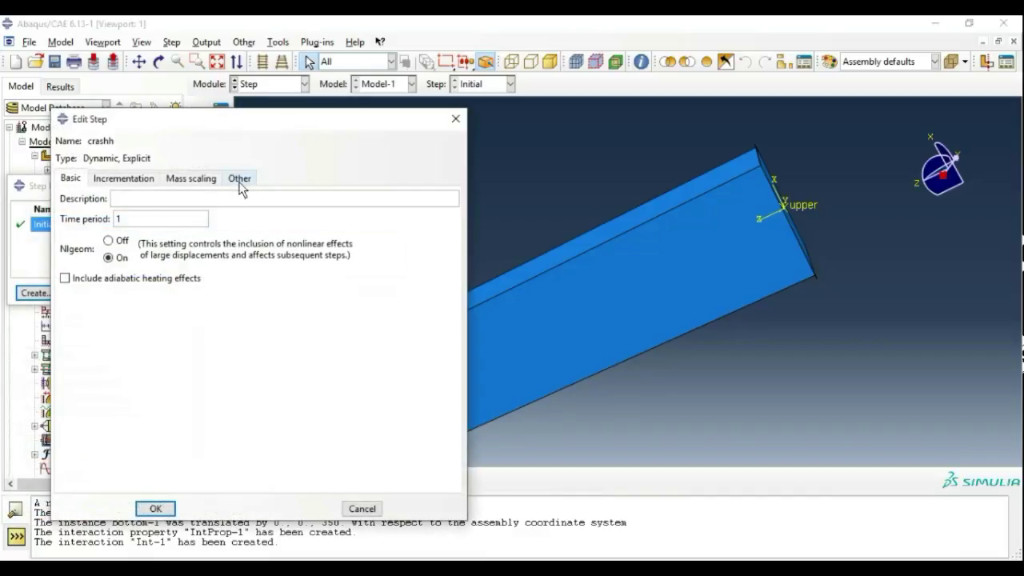
# Step: Set the crashh step's time period to 0.001 and finish the step definition
pyautogui.doubleClick(133, 220)
pyautogui.click(160, 509)
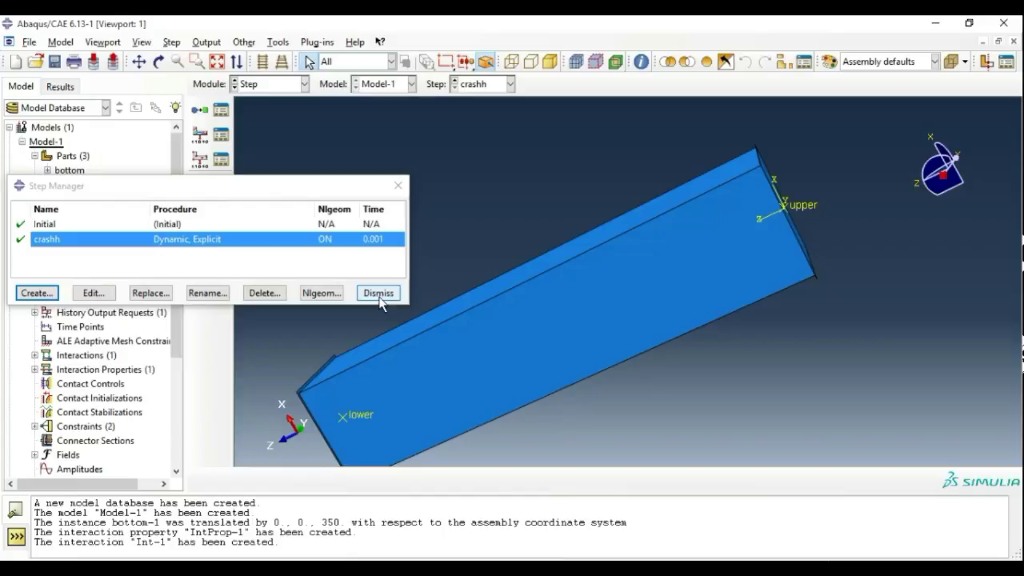
pyautogui.click(379, 294)
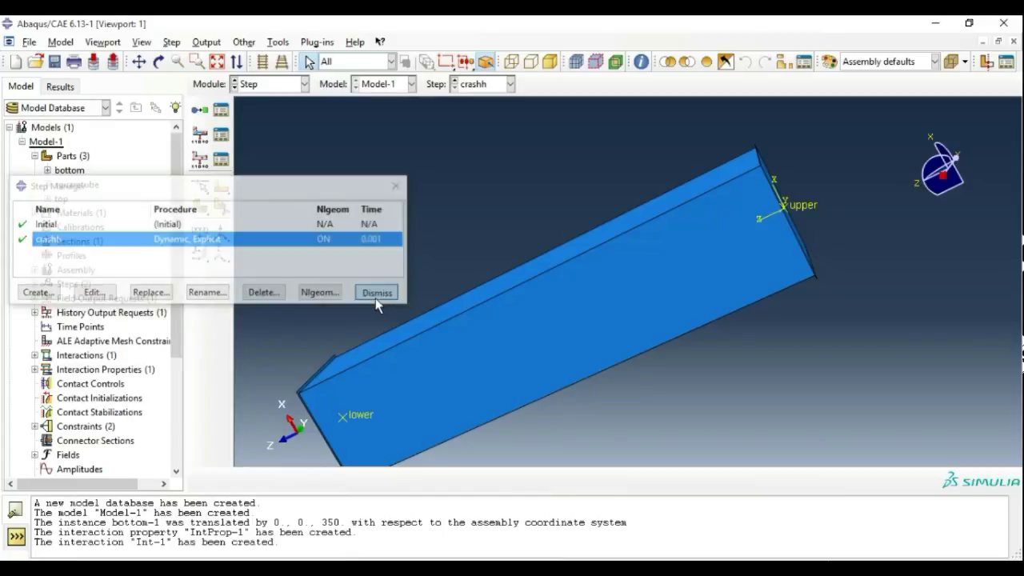
# Step: In the Load module, start a Displacement/Rotation boundary condition in the crashh step on the upper reference point
pyautogui.click(304, 84)
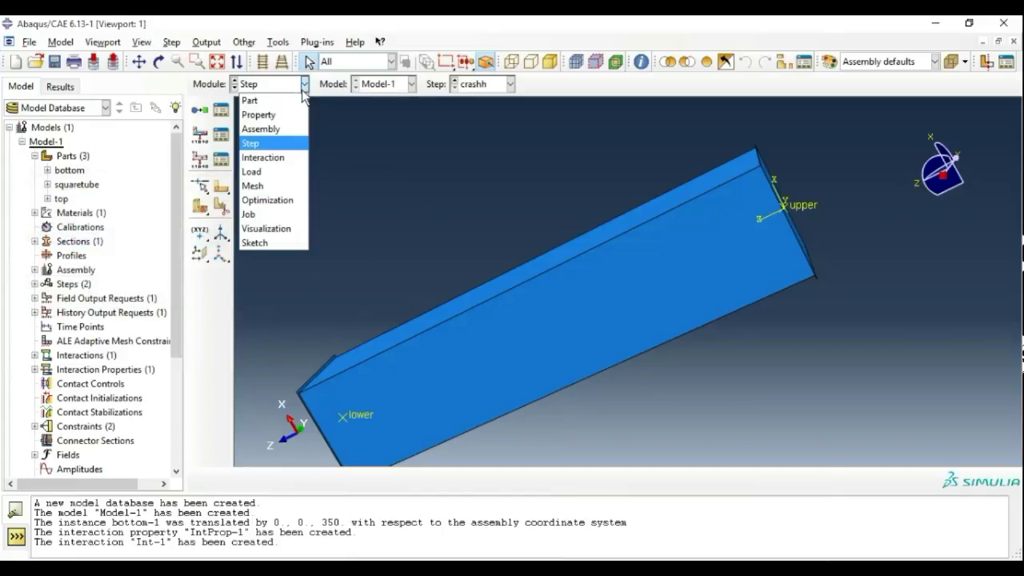
pyautogui.click(270, 176)
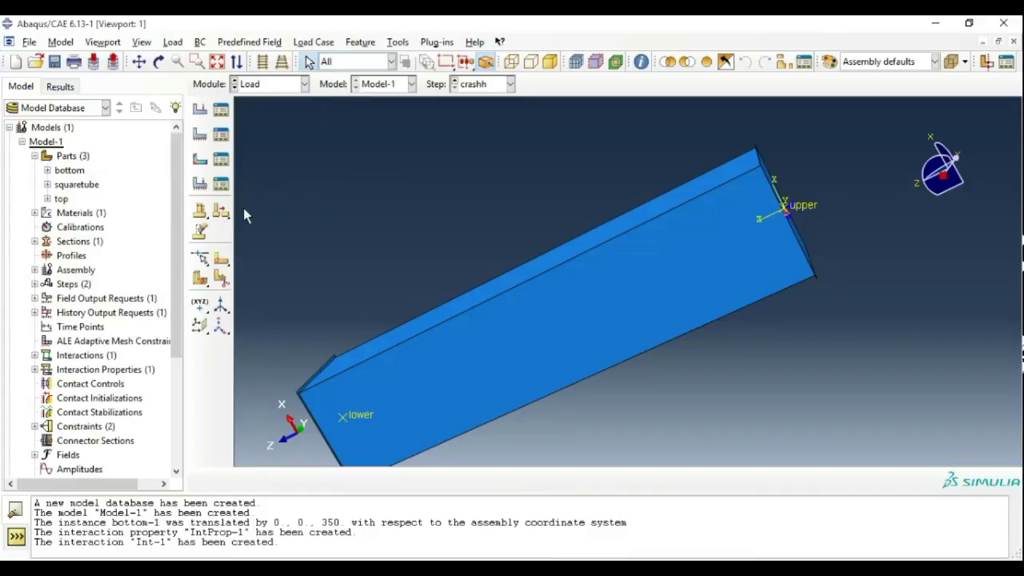
pyautogui.click(219, 138)
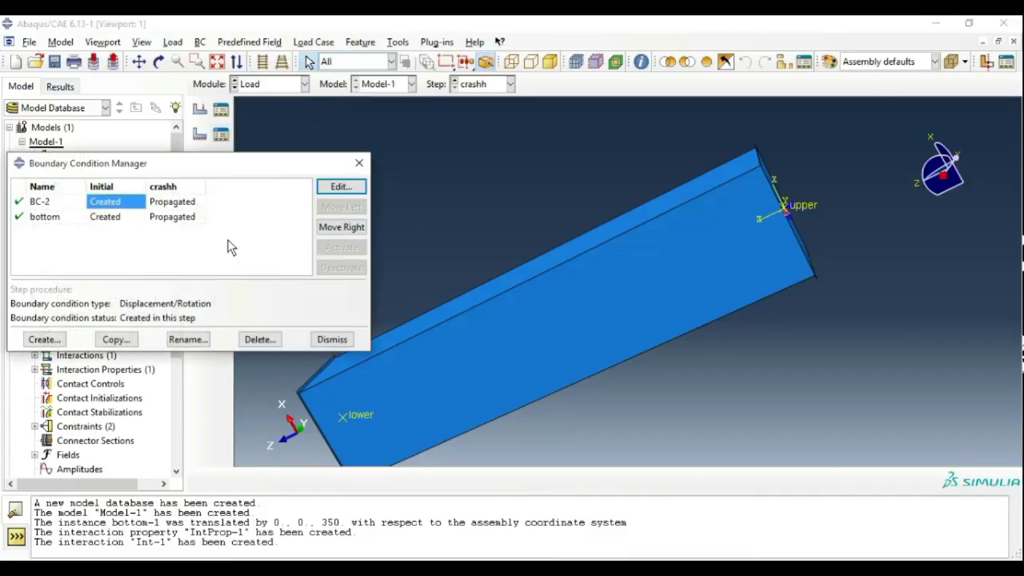
pyautogui.click(35, 339)
pyautogui.click(116, 231)
pyautogui.click(108, 261)
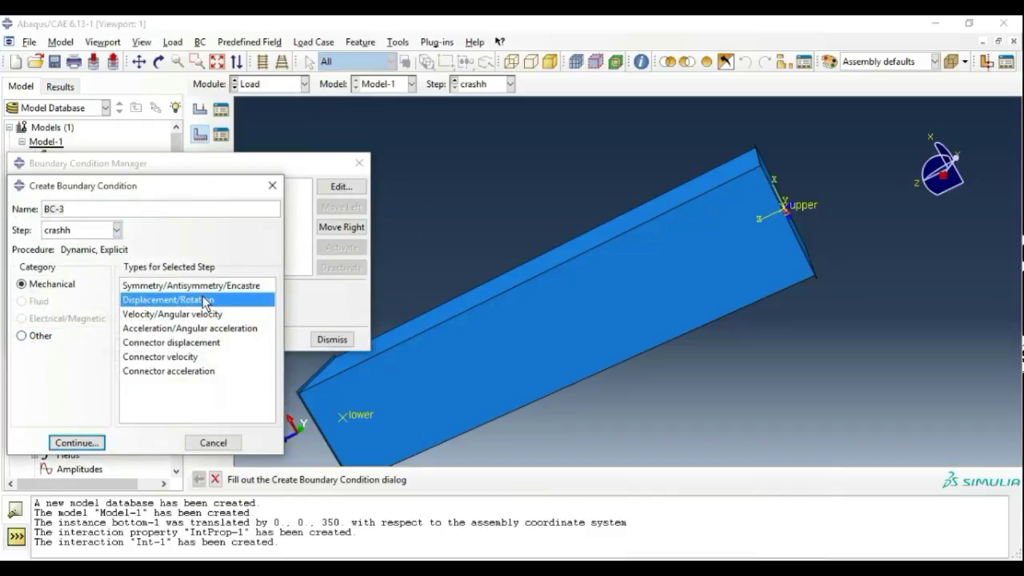
pyautogui.click(70, 440)
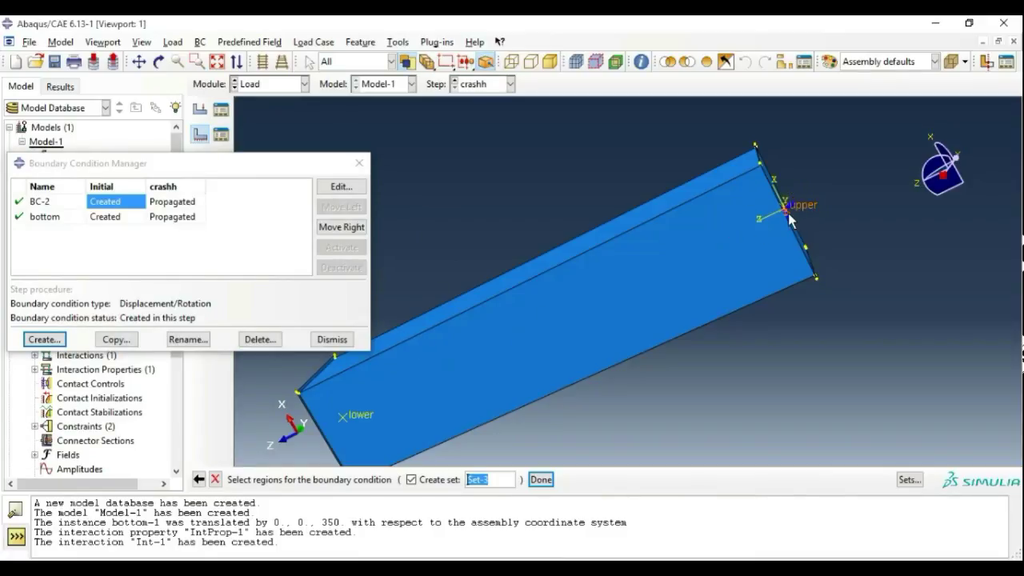
pyautogui.click(540, 483)
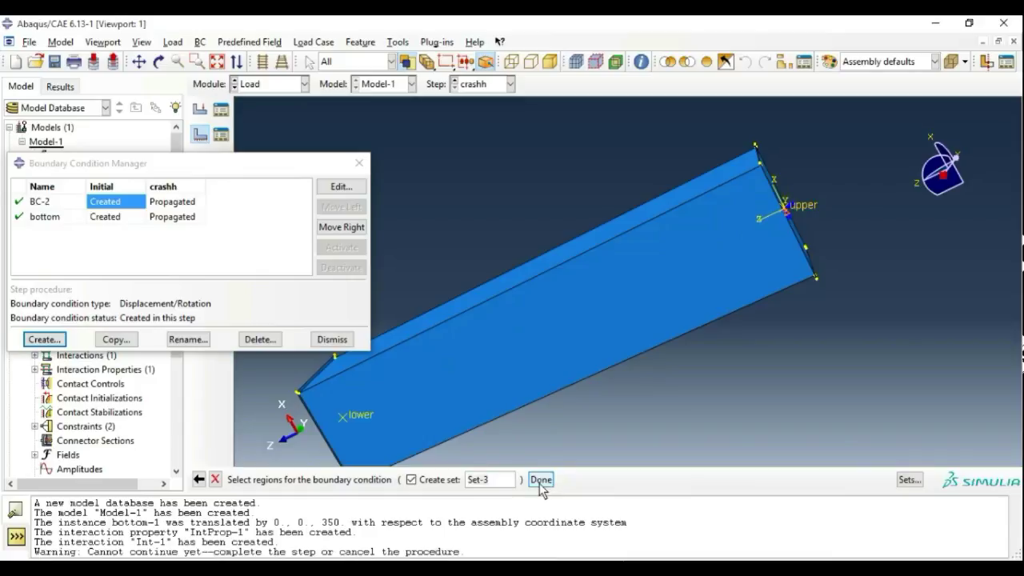
pyautogui.click(798, 210)
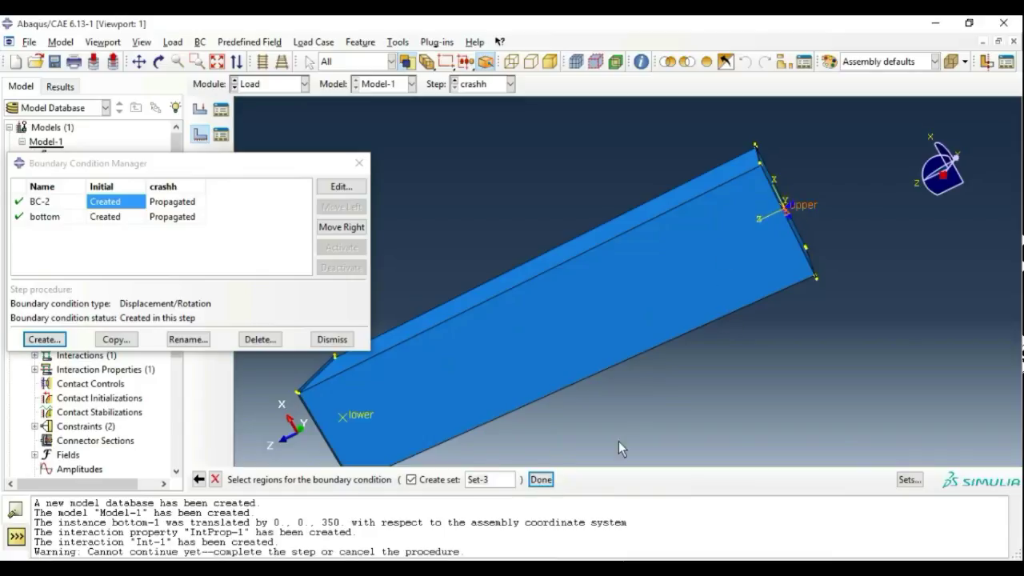
pyautogui.click(540, 481)
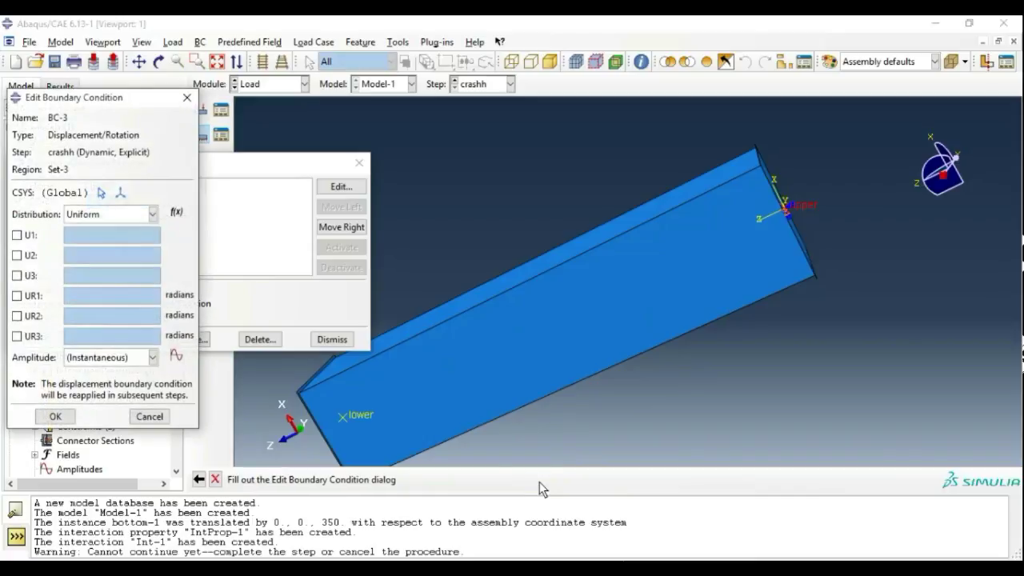
# Step: Set U3 to 50 and define a tabular amplitude with amplitude 0 at time 0 and 1 at time 0.001
pyautogui.click(17, 275)
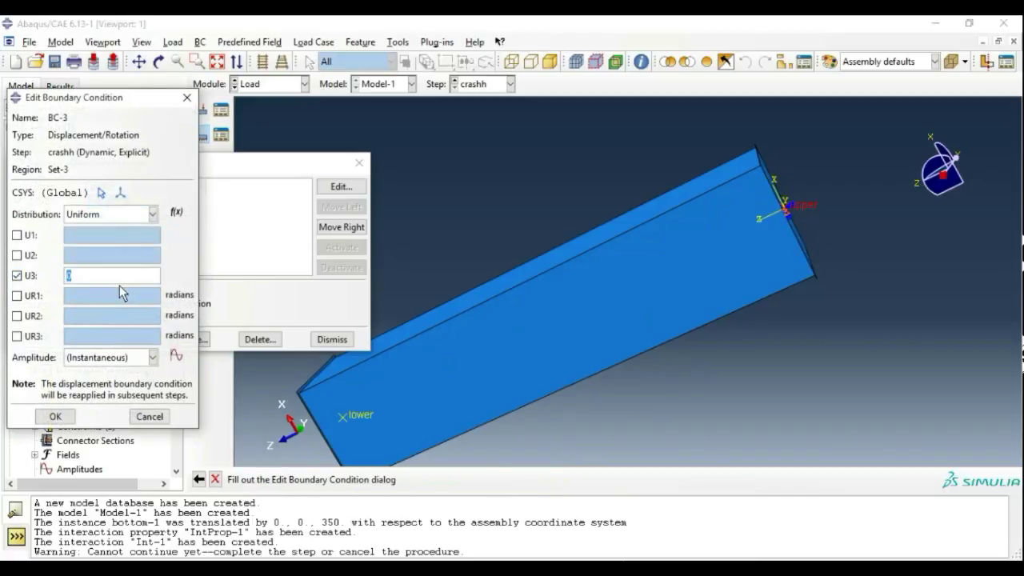
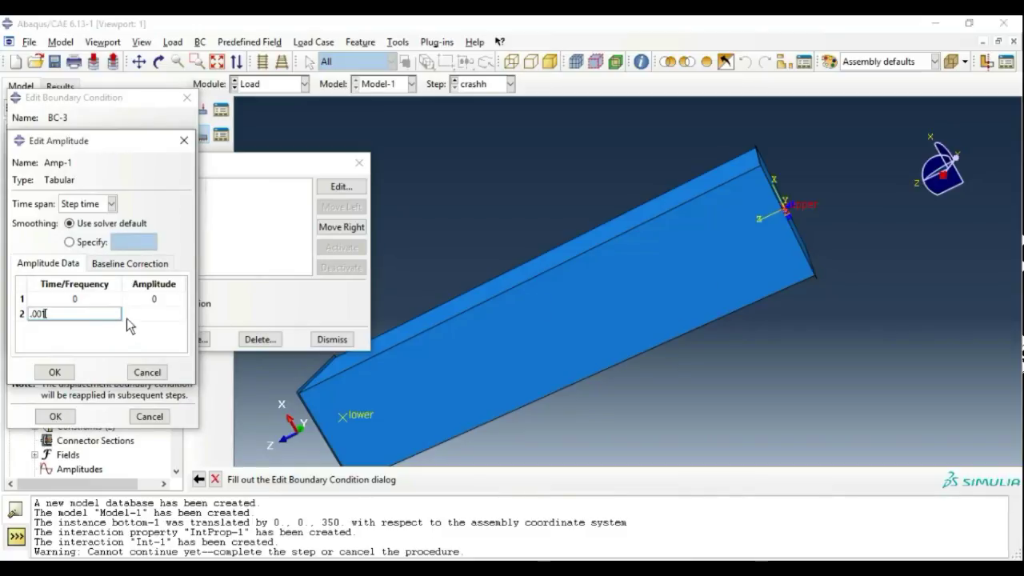
pyautogui.click(135, 317)
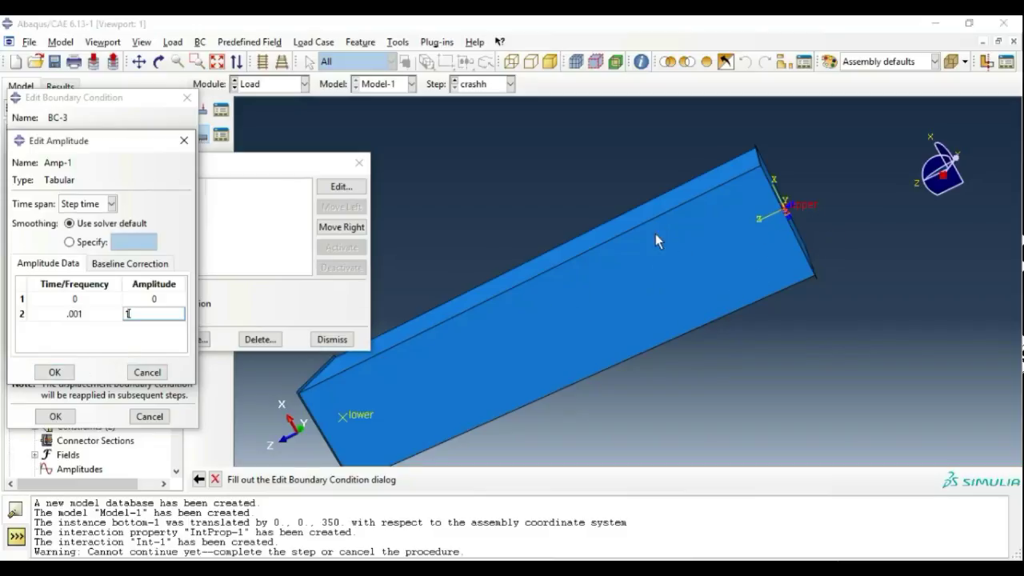
pyautogui.click(53, 372)
# Step: Assign amplitude Amp-1 to the U3 displacement, finish the boundary condition and dismiss the Boundary Condition Manager
pyautogui.click(152, 358)
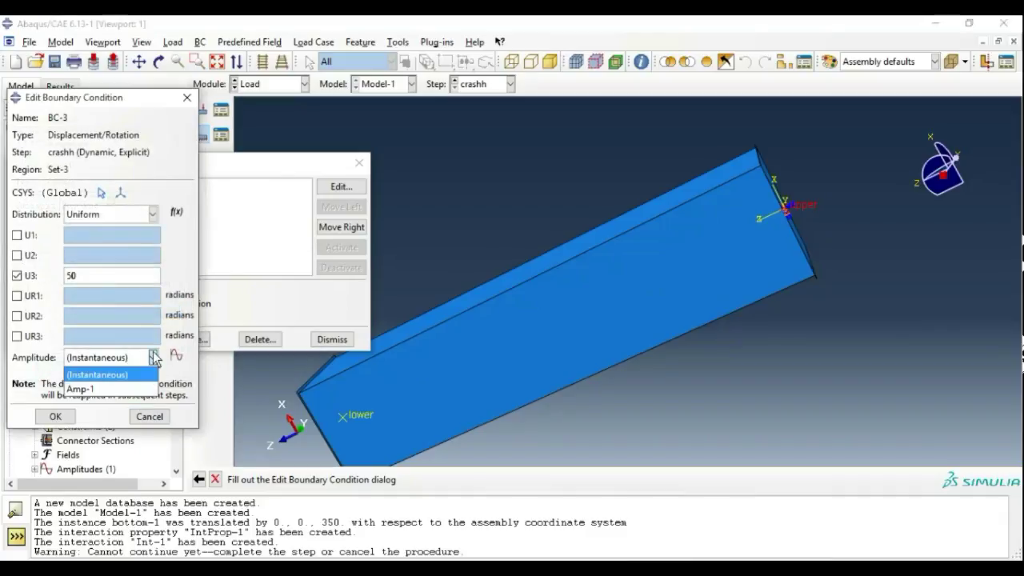
pyautogui.click(134, 387)
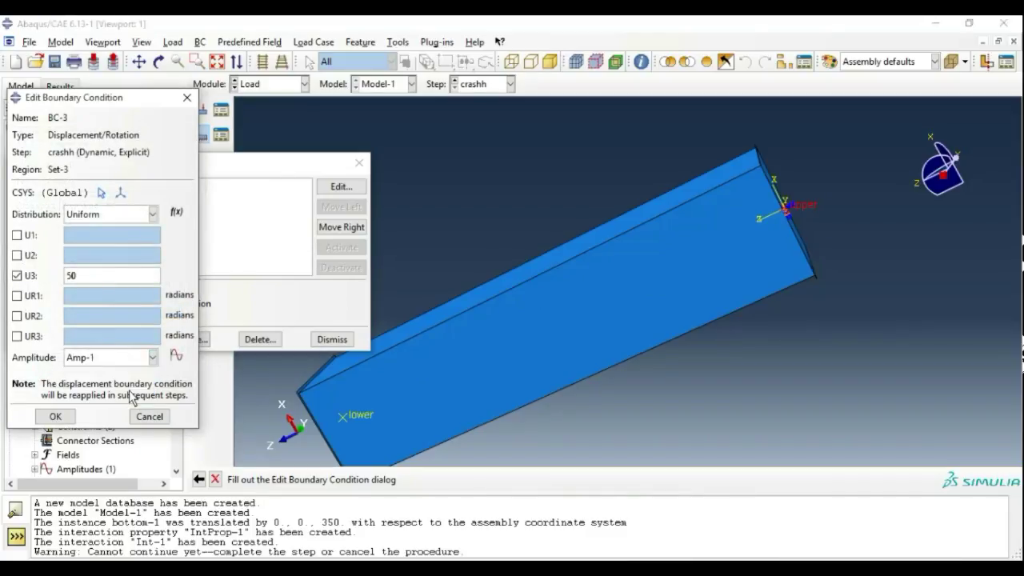
pyautogui.click(53, 417)
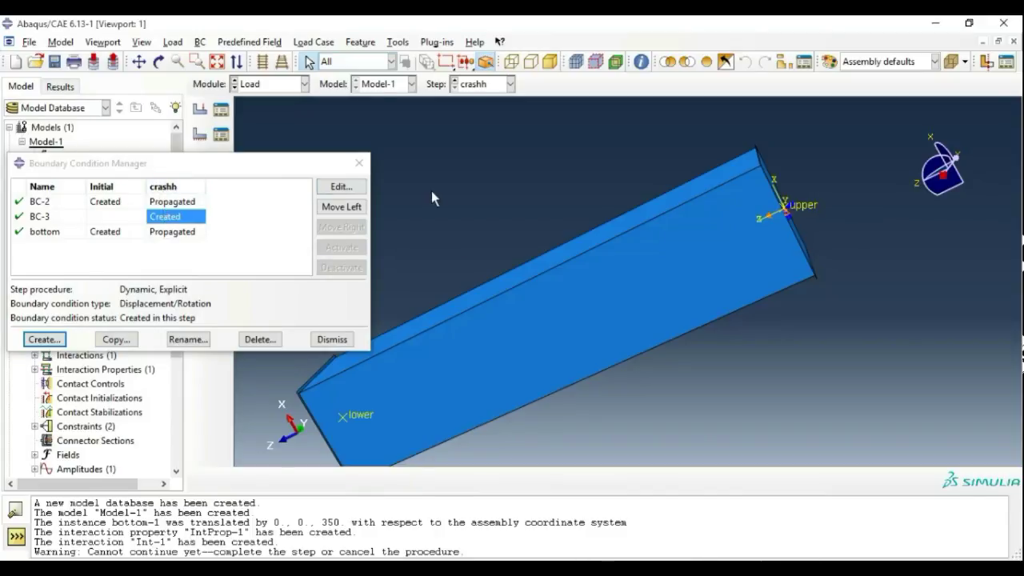
pyautogui.click(325, 343)
# Step: In the Mesh module, make the assembly instances bottom-1, squaretube-1 and top-1 independent
pyautogui.click(305, 84)
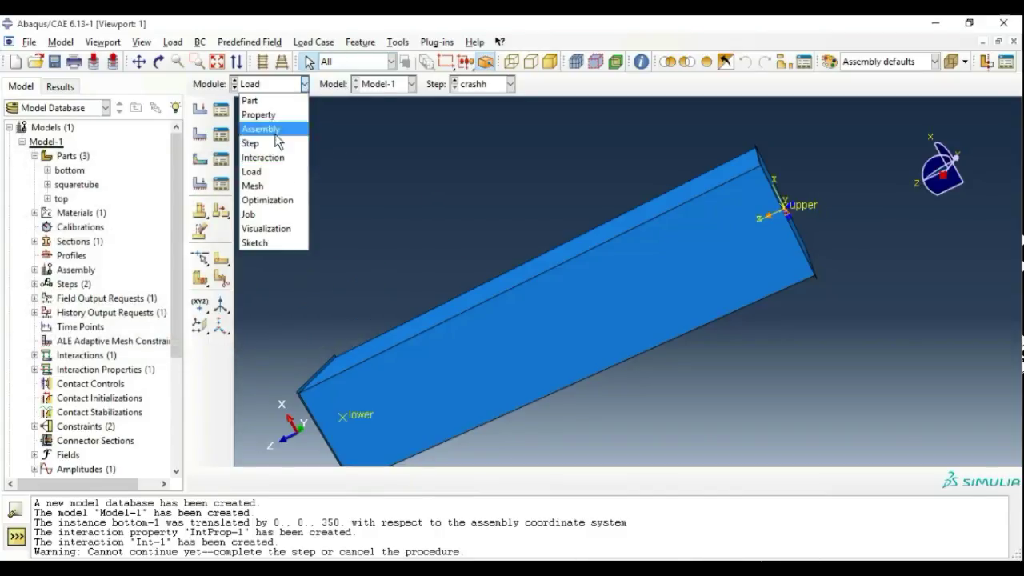
pyautogui.click(270, 185)
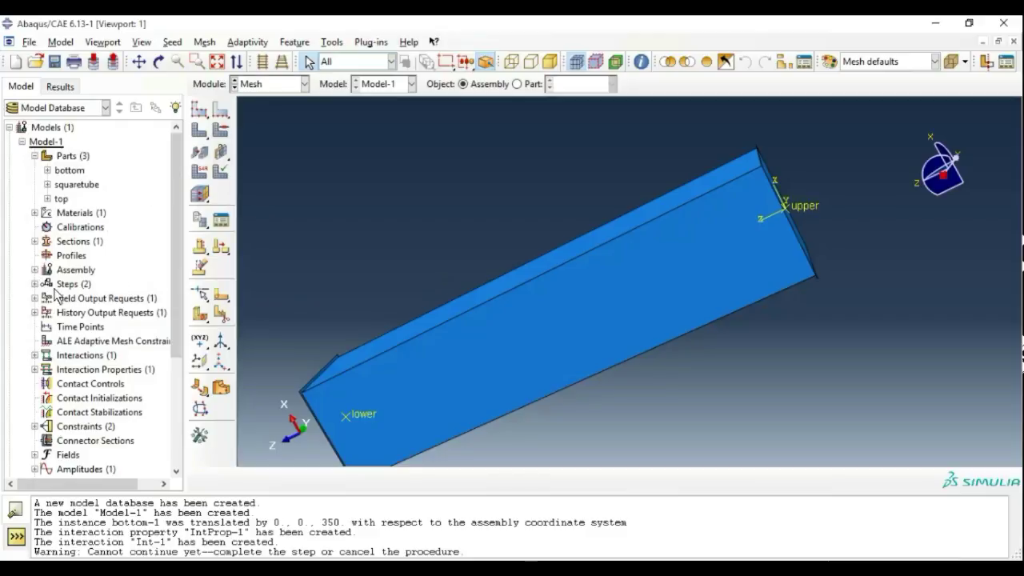
pyautogui.click(34, 270)
pyautogui.click(47, 284)
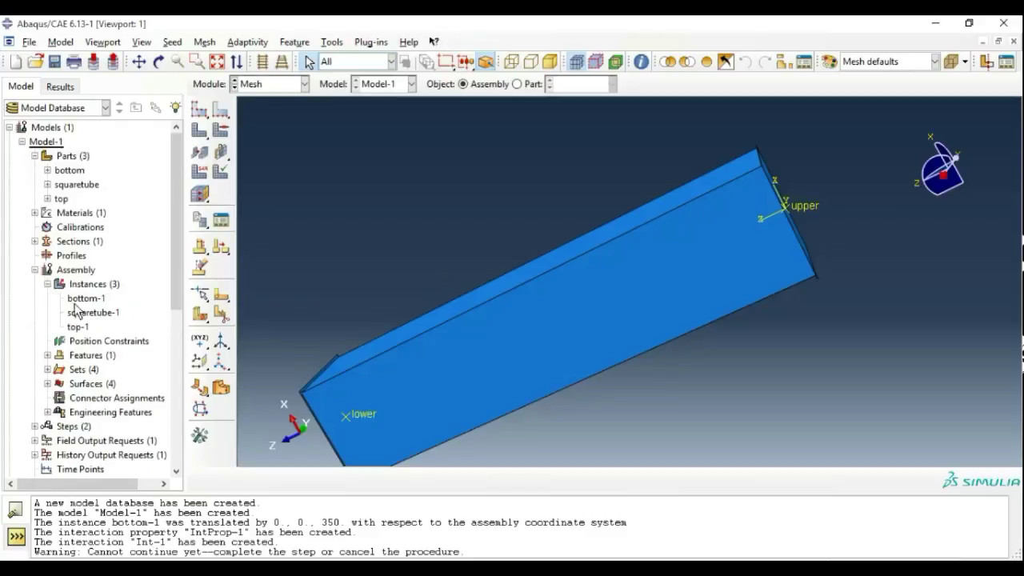
pyautogui.click(74, 302)
pyautogui.keyDown('ctrl'); pyautogui.click(78, 312); pyautogui.keyUp('ctrl')
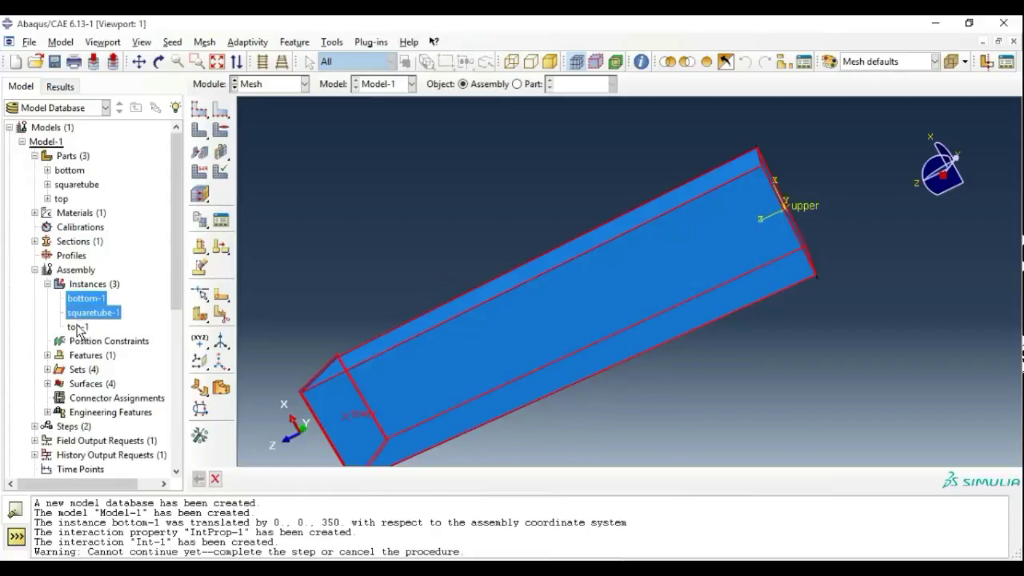
pyautogui.keyDown('ctrl'); pyautogui.click(78, 326); pyautogui.keyUp('ctrl')
pyautogui.rightClick(78, 328)
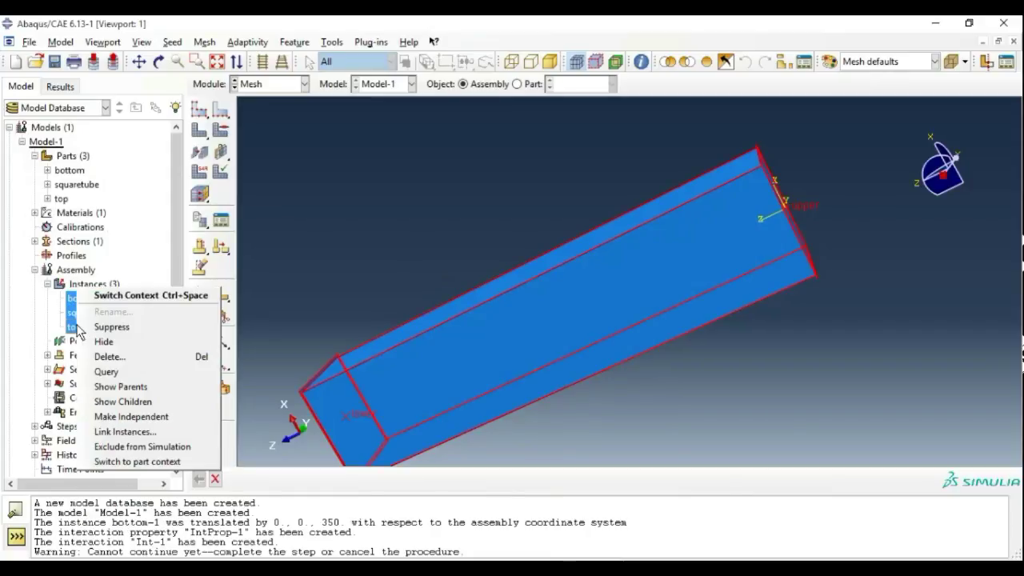
pyautogui.click(132, 416)
pyautogui.click(199, 110)
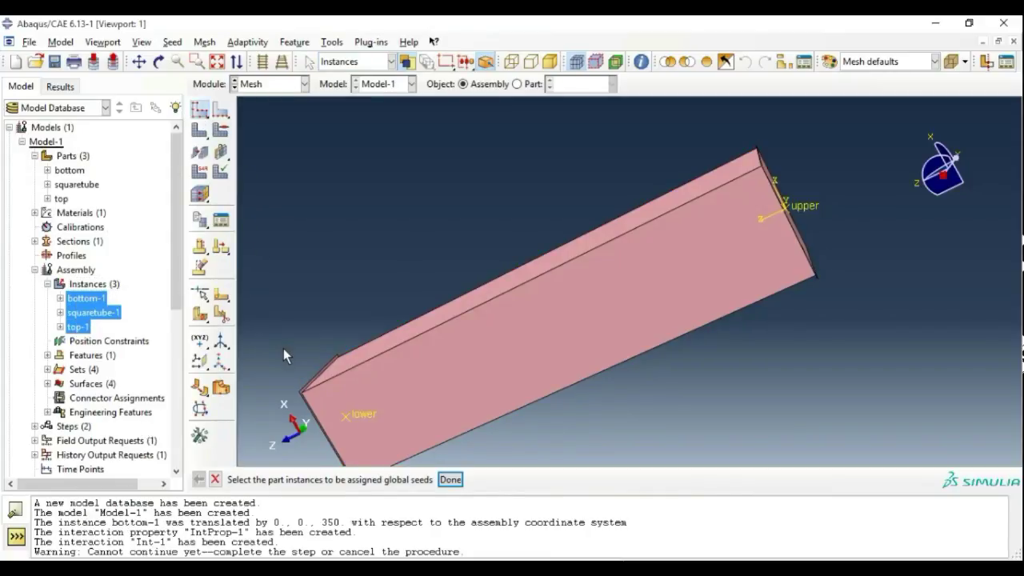
pyautogui.scroll(-2, 326, 354)
pyautogui.click(471, 352)
pyautogui.scroll(4, 448, 356)
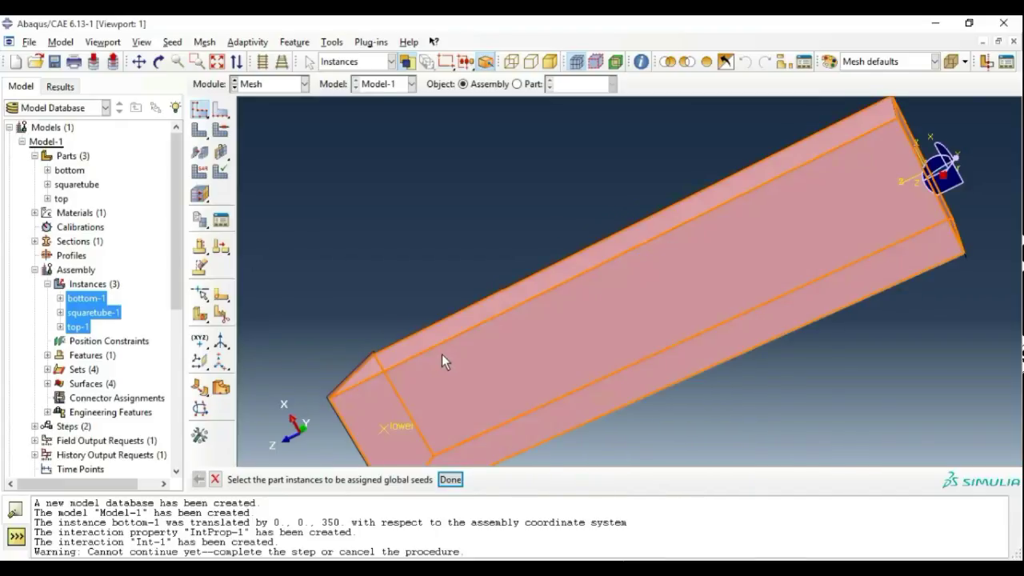
pyautogui.click(451, 479)
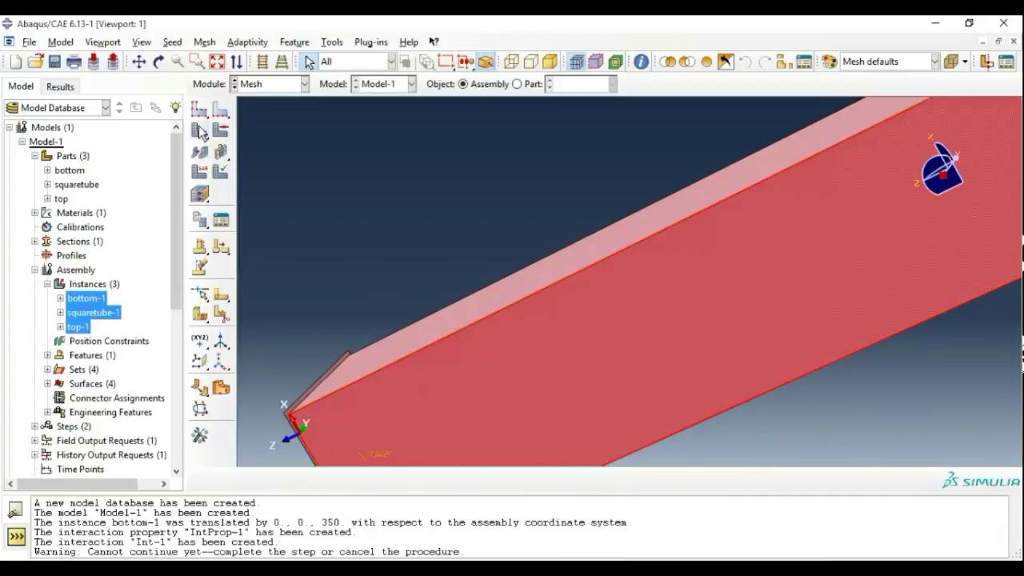
# Step: Seed the square tube instance with an approximate global size of 5 and mesh it
pyautogui.click(200, 110)
pyautogui.click(502, 384)
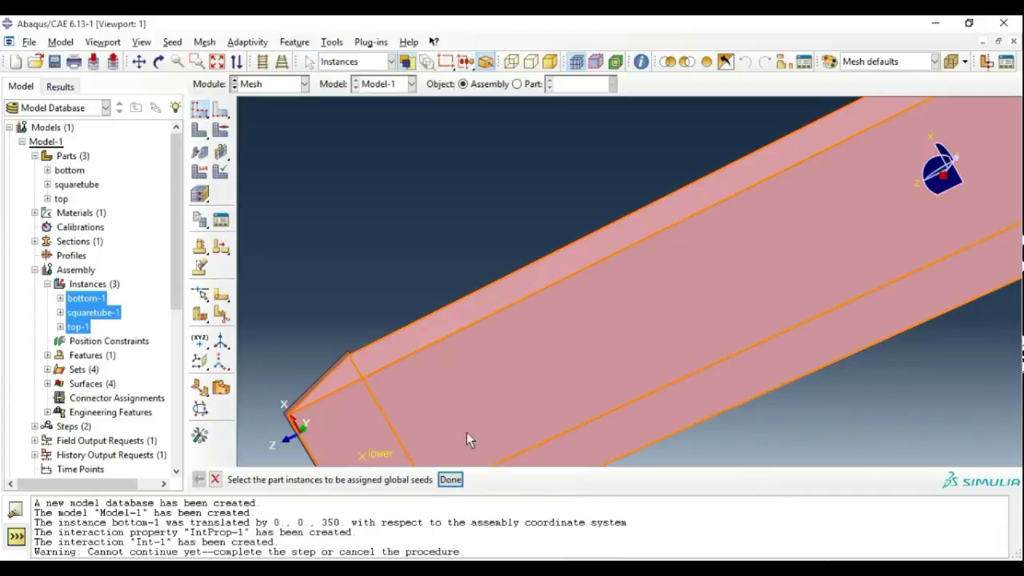
pyautogui.click(450, 480)
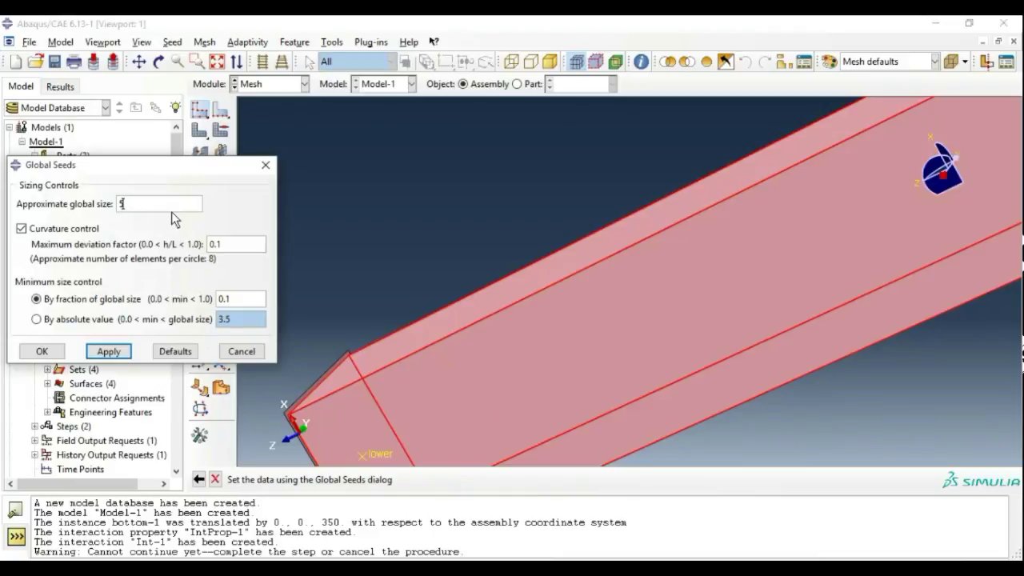
pyautogui.write('5')
pyautogui.click(109, 351)
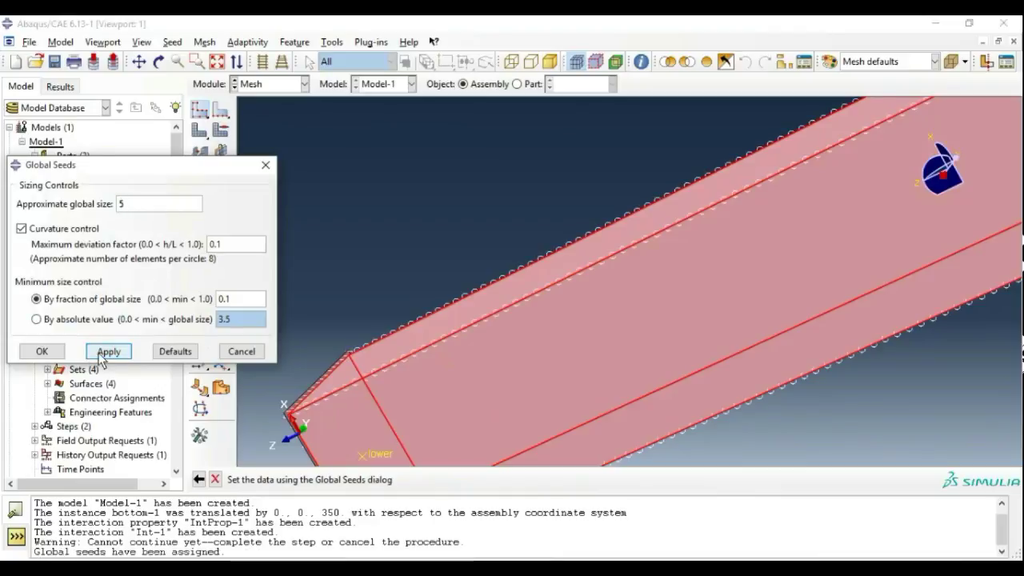
pyautogui.click(43, 352)
pyautogui.click(199, 129)
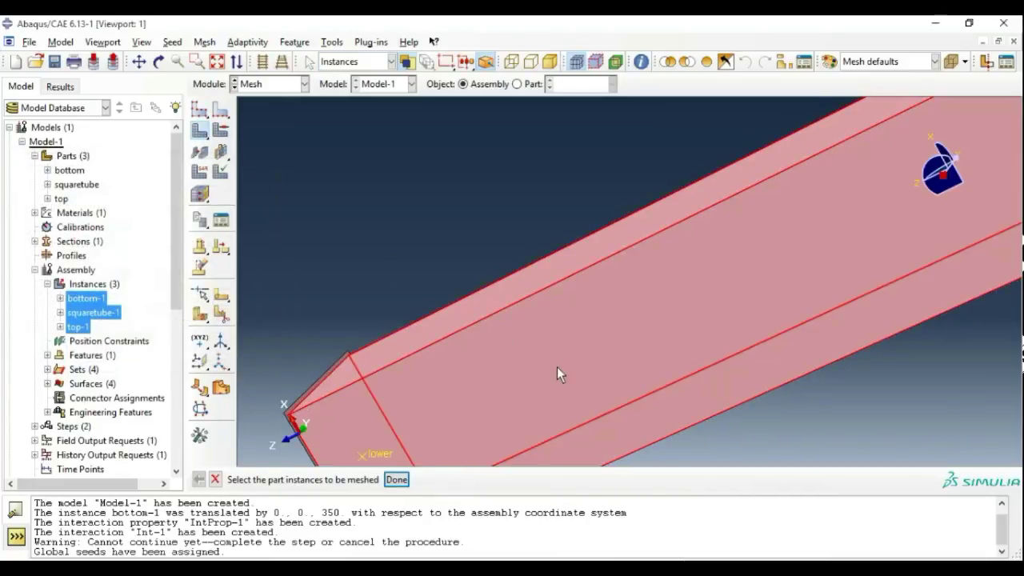
pyautogui.click(396, 480)
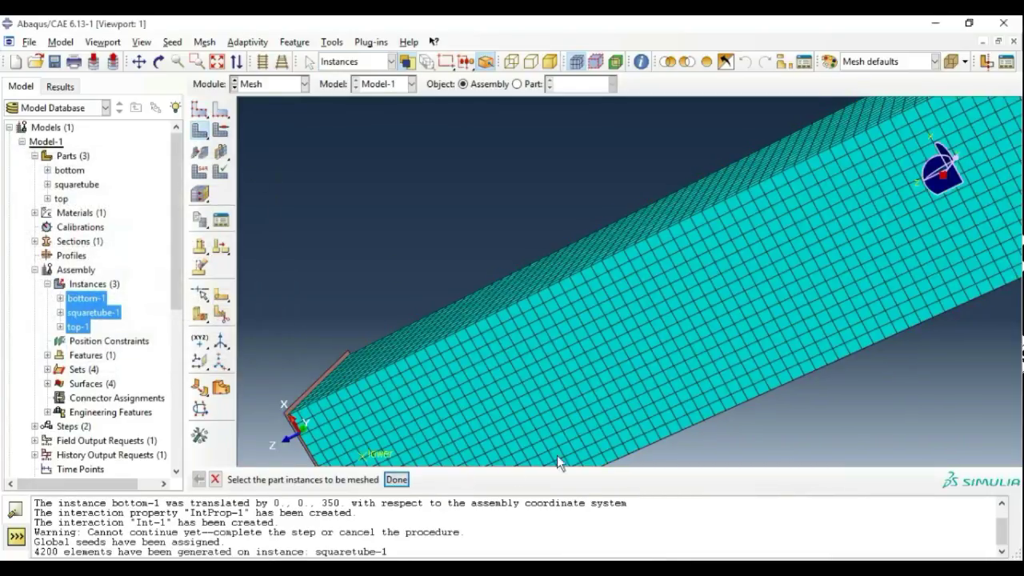
# Step: Seed the top and bottom plate instances with an approximate global size of 10
pyautogui.scroll(-2, 589, 377)
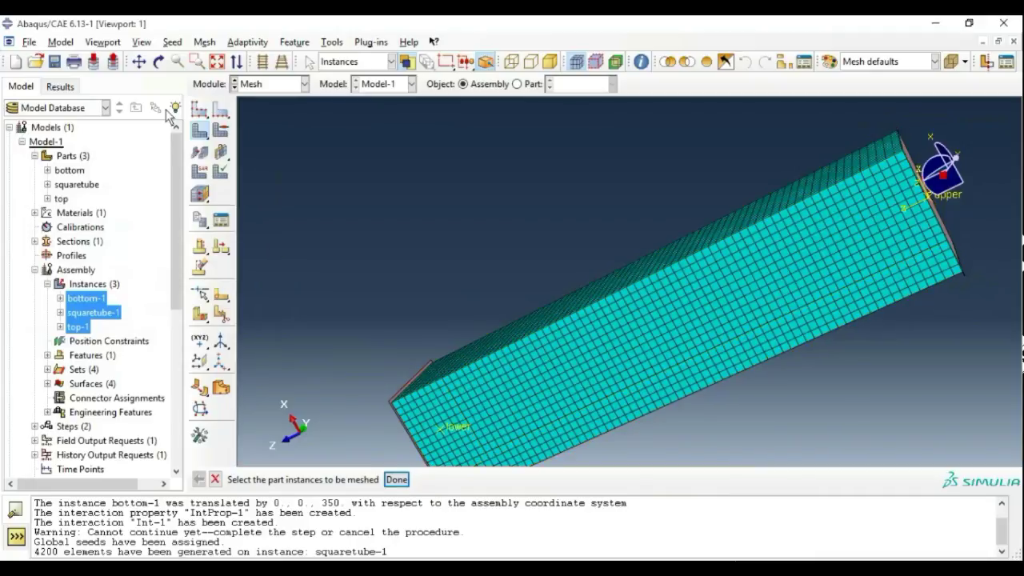
pyautogui.click(200, 108)
pyautogui.scroll(2, 448, 365)
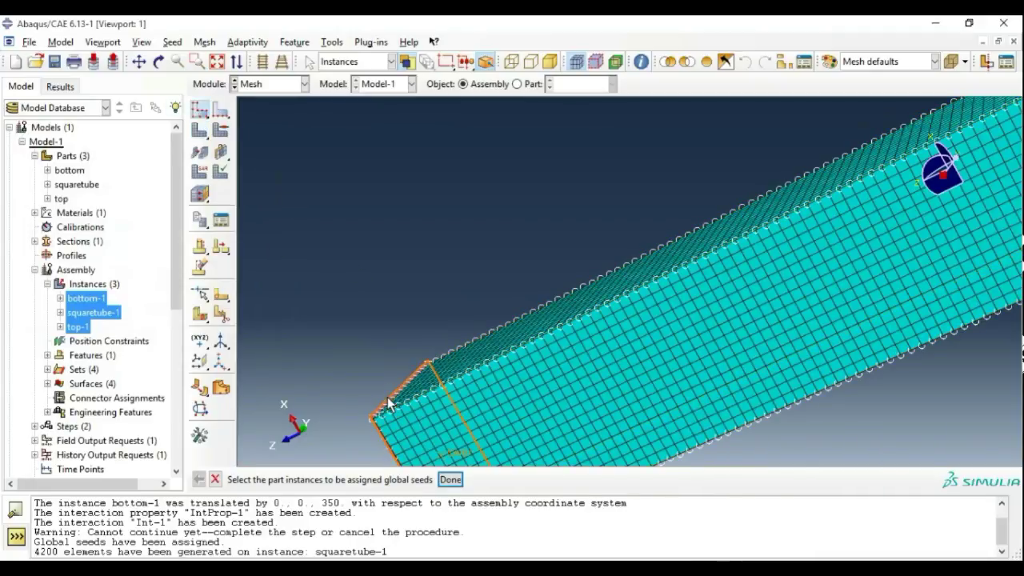
pyautogui.scroll(-3, 618, 342)
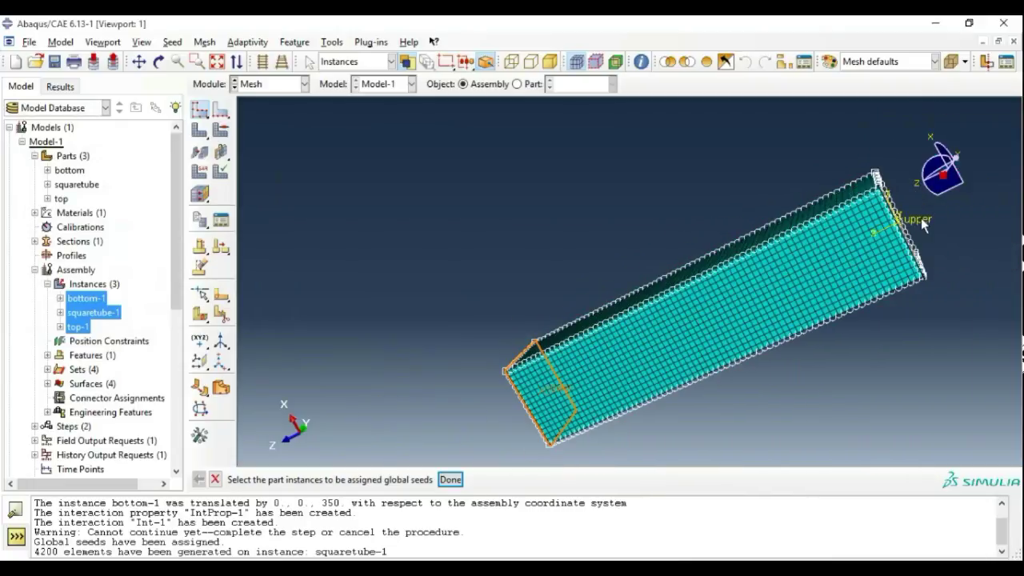
pyautogui.scroll(2, 902, 232)
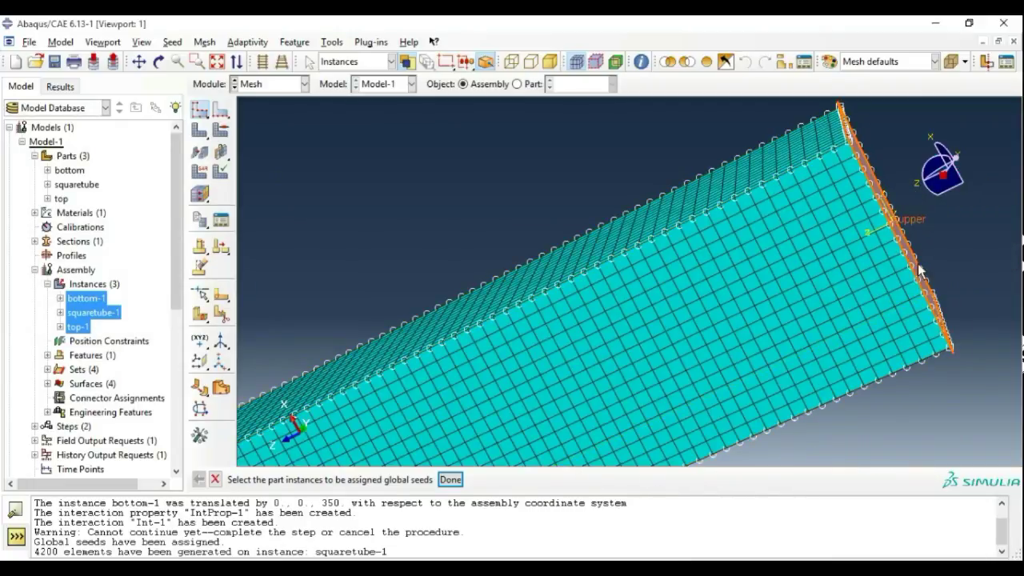
pyautogui.scroll(1, 917, 272)
pyautogui.click(450, 479)
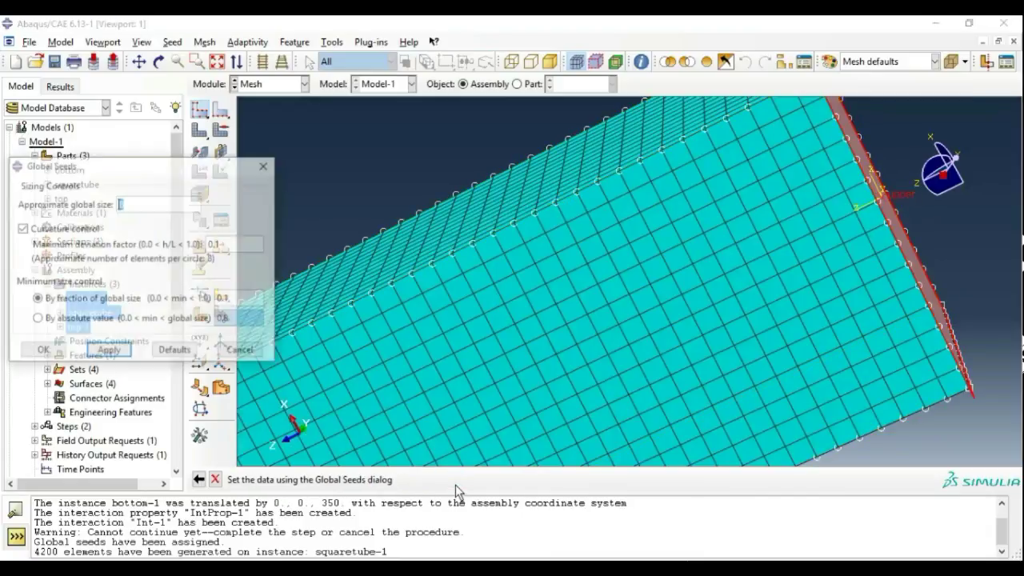
pyautogui.write('10')
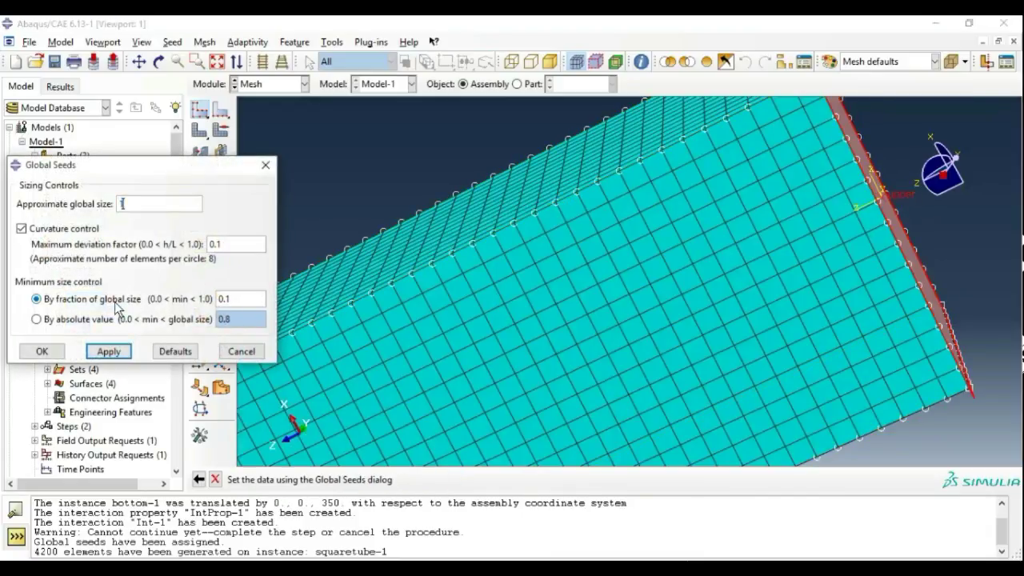
pyautogui.click(107, 351)
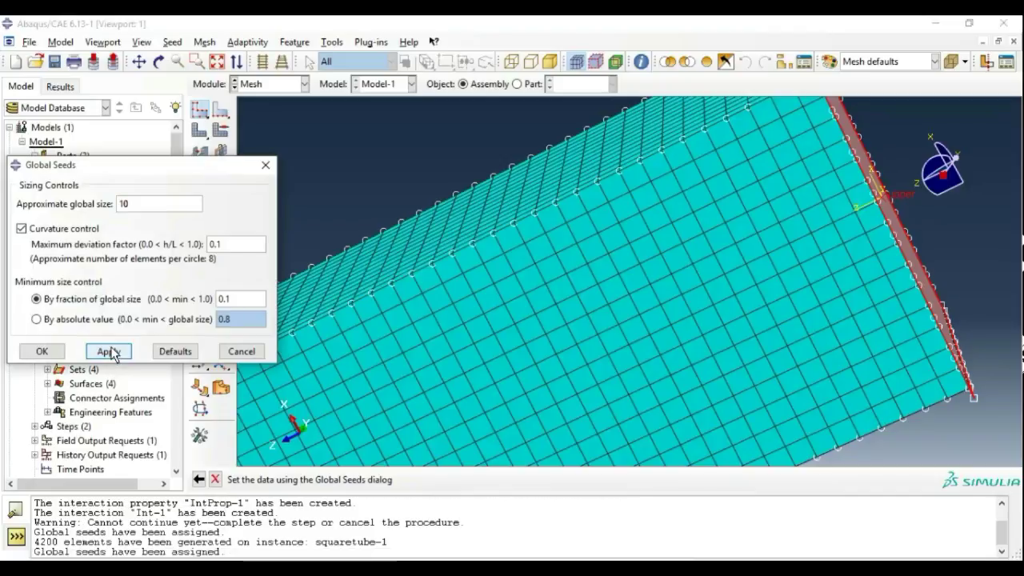
pyautogui.click(41, 352)
# Step: Mesh the top and bottom plate instances together
pyautogui.click(199, 130)
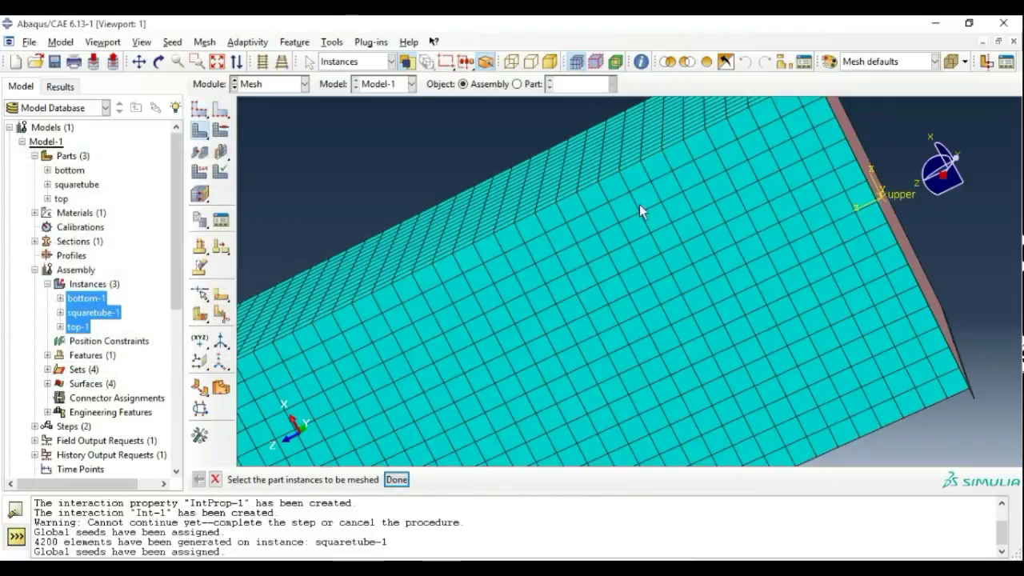
pyautogui.click(906, 248)
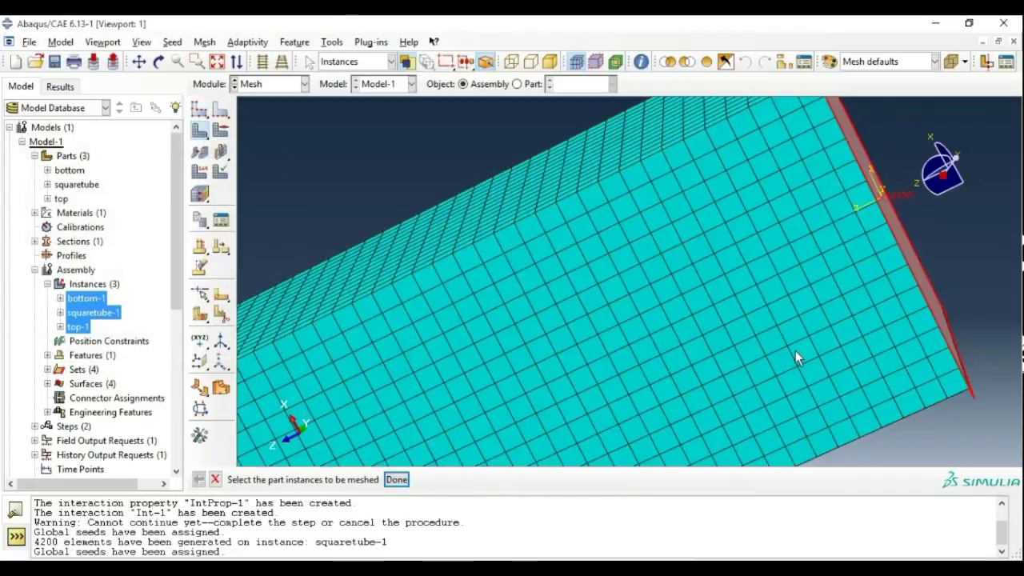
pyautogui.scroll(-5, 604, 412)
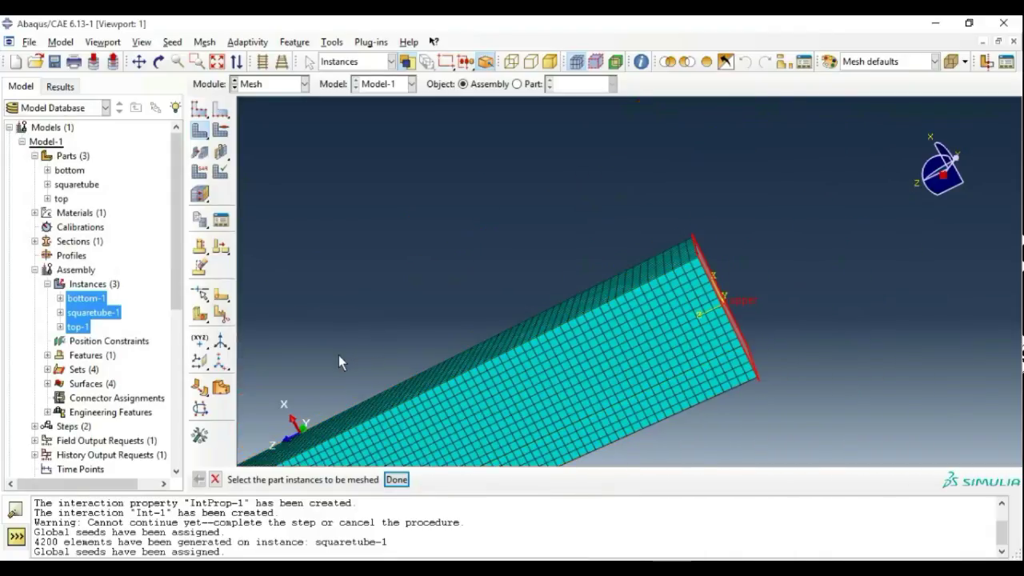
pyautogui.moveTo(342, 351)
pyautogui.keyDown('ctrl'); pyautogui.keyDown('alt'); pyautogui.mouseDown()
pyautogui.moveTo(410, 336)
pyautogui.moveTo(590, 248)
pyautogui.moveTo(623, 244)
pyautogui.mouseUp(); pyautogui.keyUp('alt'); pyautogui.keyUp('ctrl')
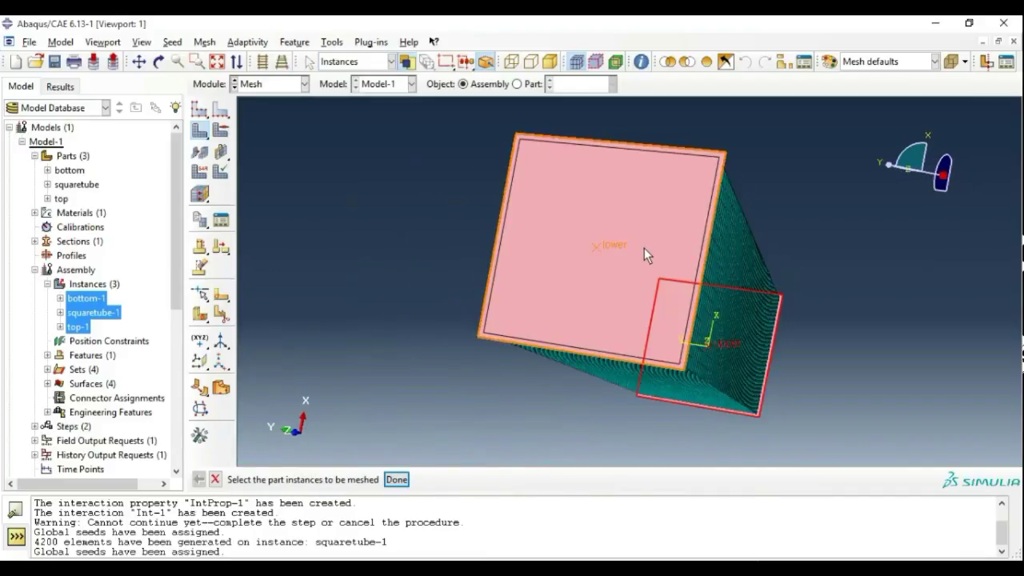
pyautogui.click(669, 219)
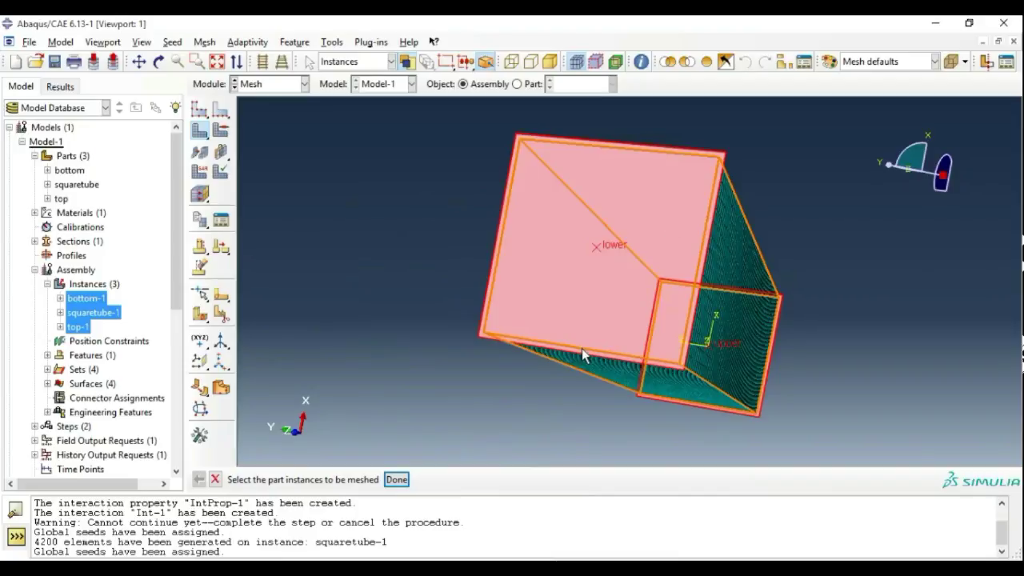
pyautogui.click(397, 481)
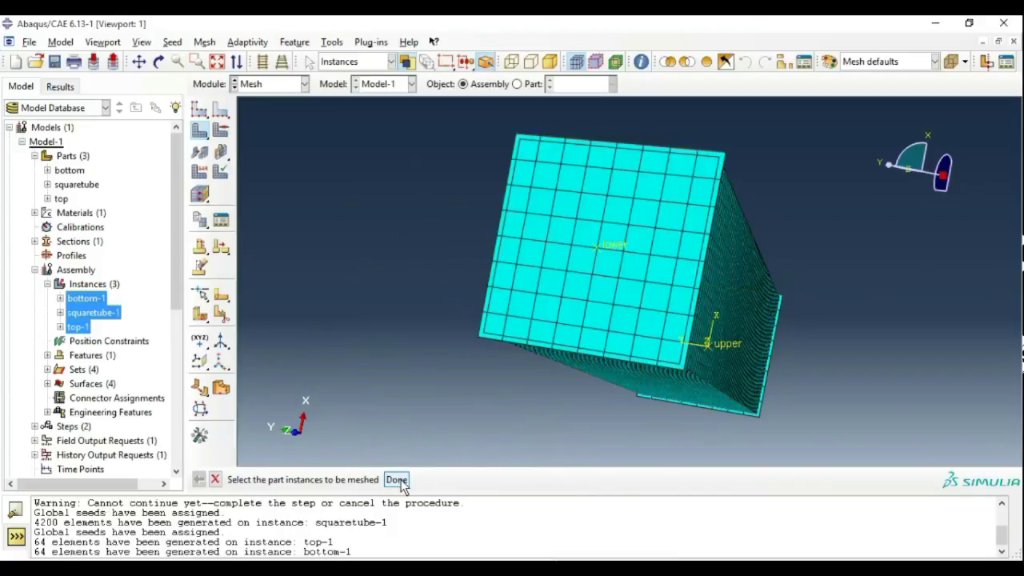
# Step: Look over the meshed tube and plates and switch to the Job module
pyautogui.scroll(-2, 793, 392)
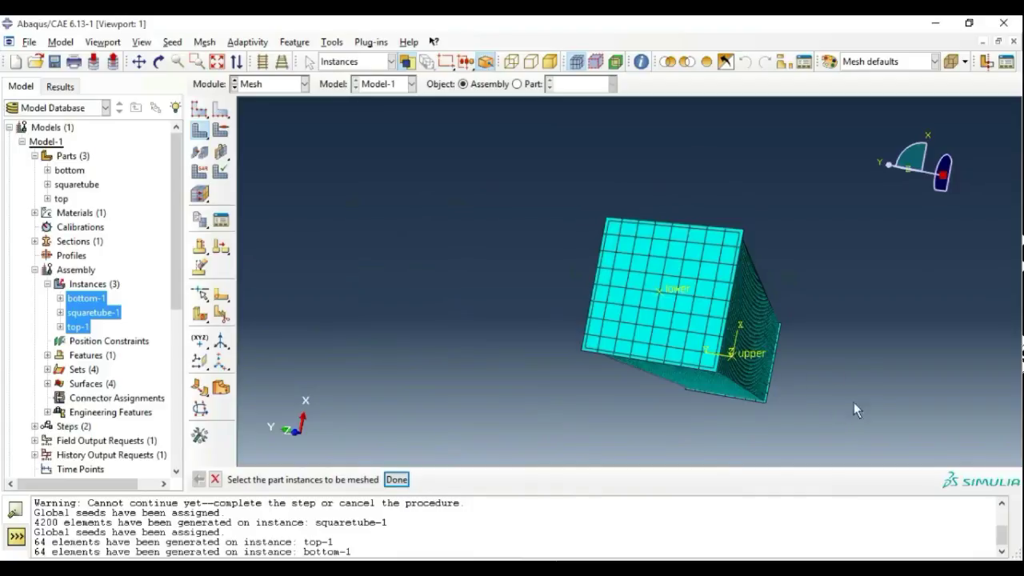
pyautogui.moveTo(854, 402)
pyautogui.keyDown('ctrl'); pyautogui.keyDown('alt'); pyautogui.mouseDown()
pyautogui.moveTo(743, 280)
pyautogui.moveTo(567, 258)
pyautogui.moveTo(494, 231)
pyautogui.mouseUp(); pyautogui.keyUp('alt'); pyautogui.keyUp('ctrl')
pyautogui.scroll(-3, 552, 296)
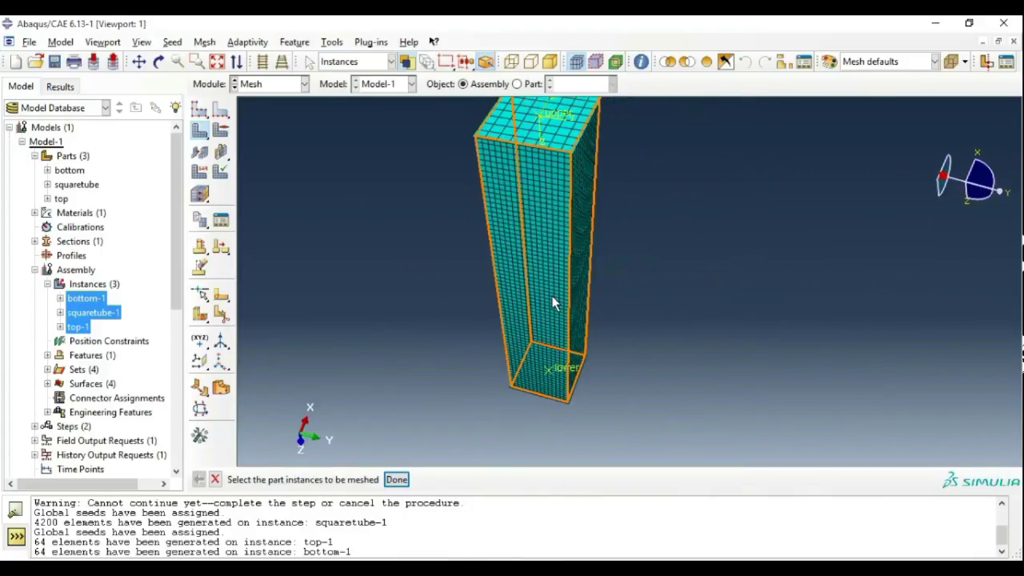
pyautogui.click(305, 84)
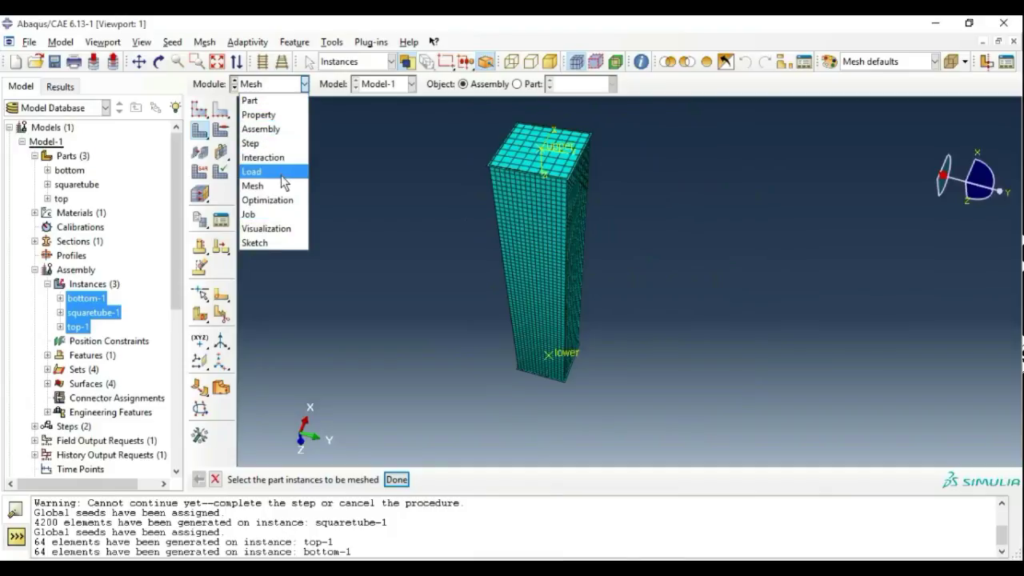
pyautogui.click(269, 215)
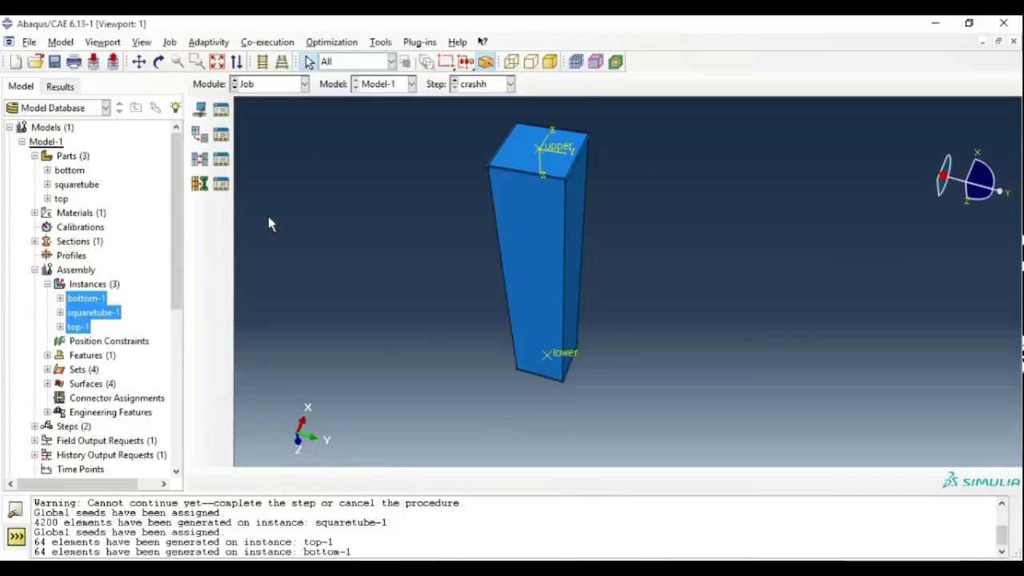
# Step: Create a full analysis job named squarecrash from Model-1, keeping the default job settings
pyautogui.click(221, 109)
pyautogui.click(305, 398)
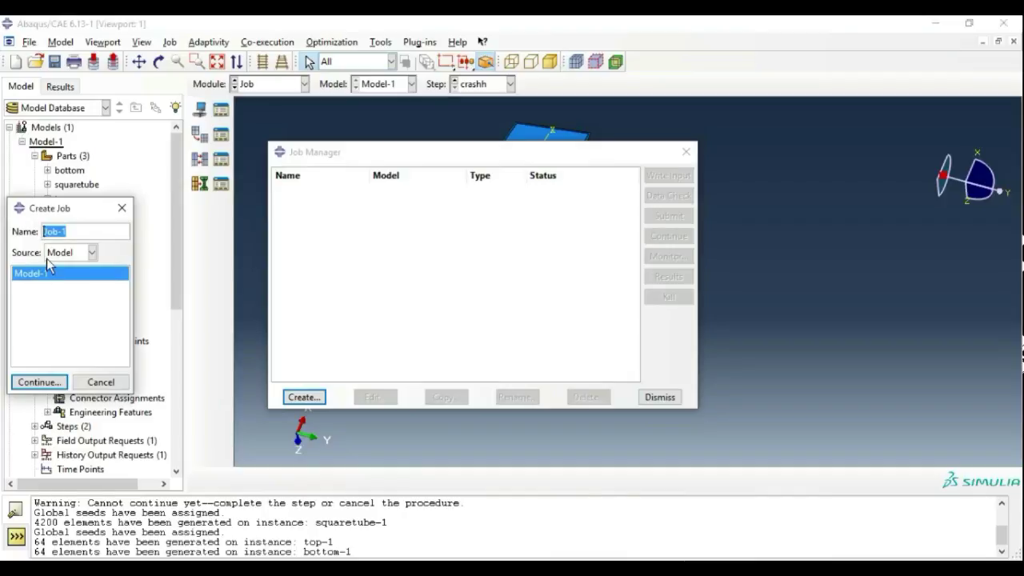
pyautogui.write('square crash')
pyautogui.click(40, 381)
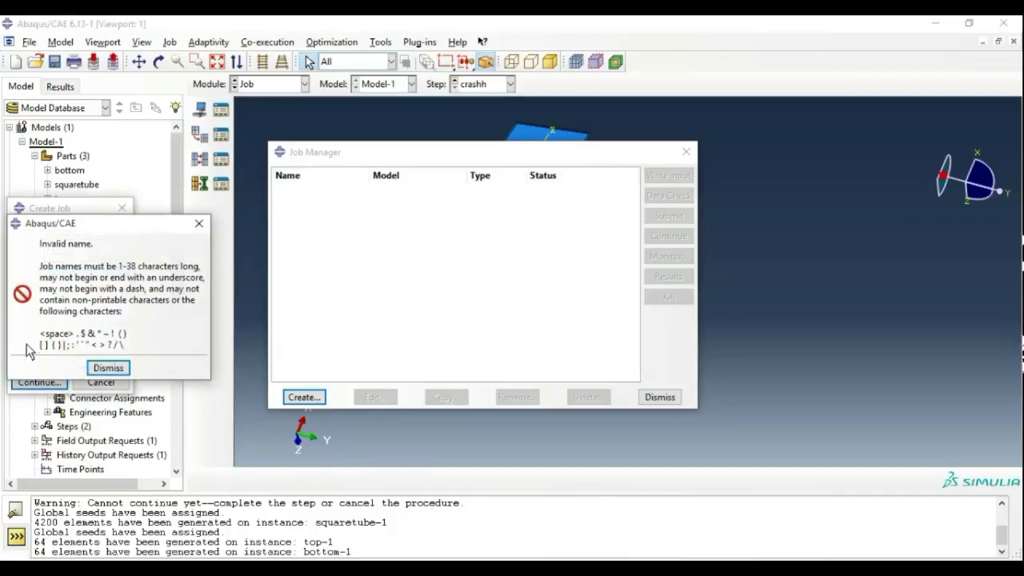
pyautogui.click(107, 368)
pyautogui.click(73, 232)
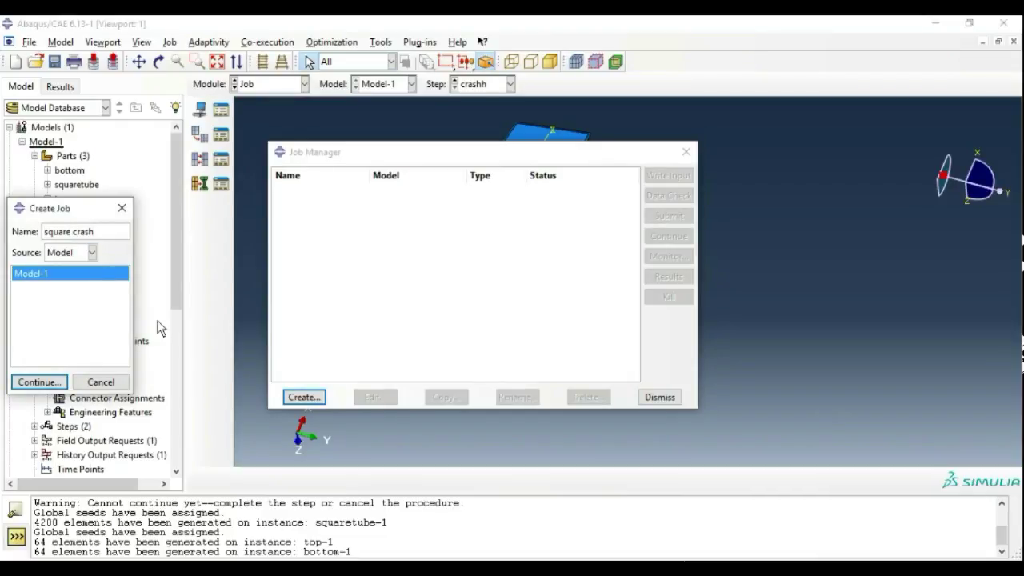
pyautogui.press('Delete')
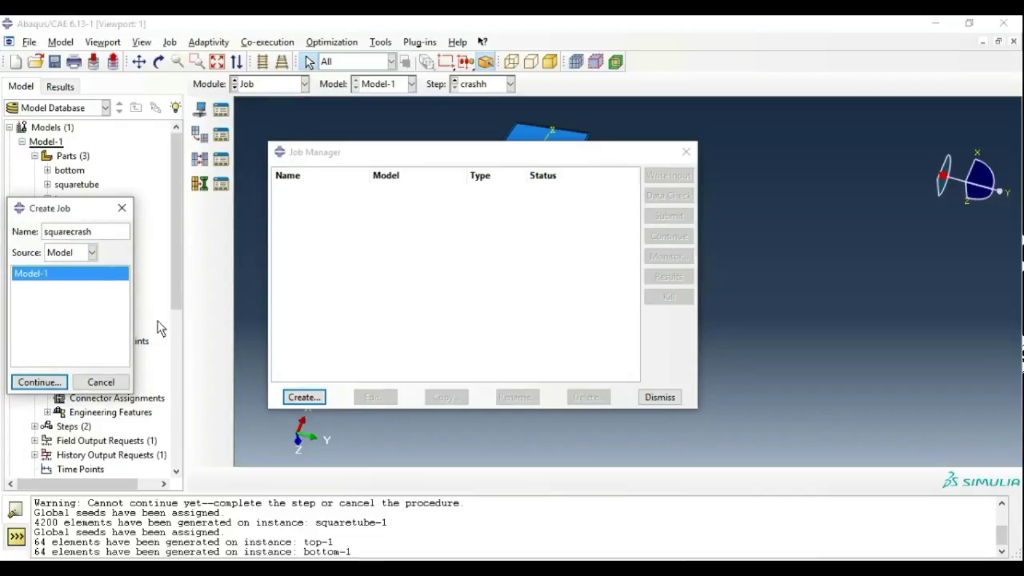
pyautogui.click(40, 382)
pyautogui.click(97, 439)
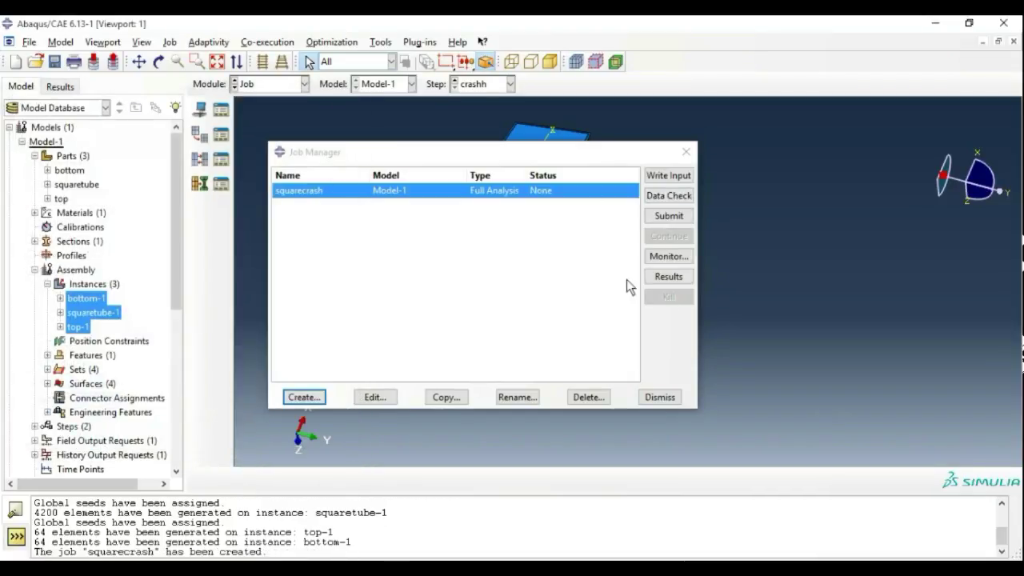
# Step: Run a data check on the squarecrash job and enlarge the Job Manager window
pyautogui.click(655, 198)
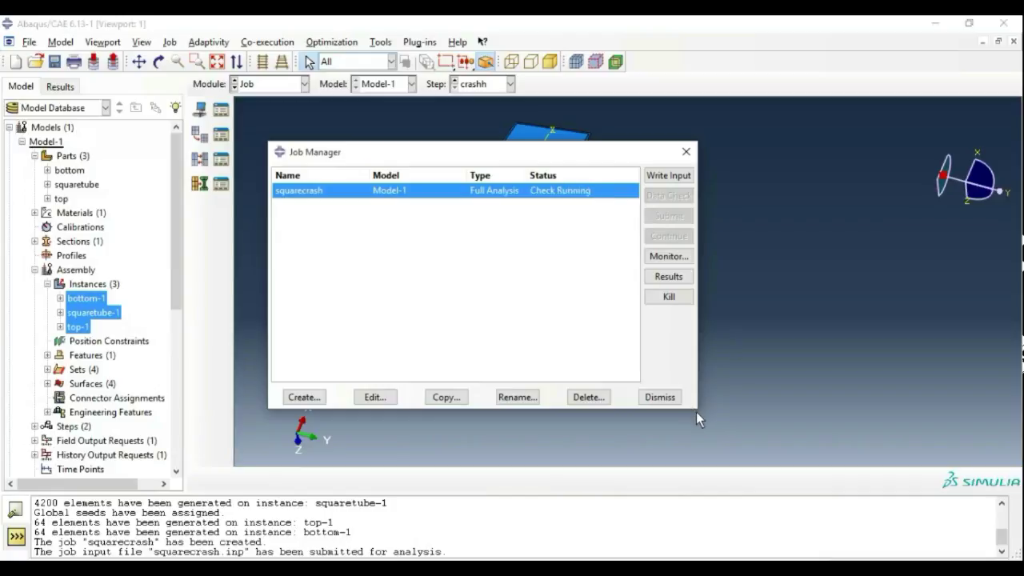
pyautogui.moveTo(696, 412); pyautogui.dragTo(723, 462)
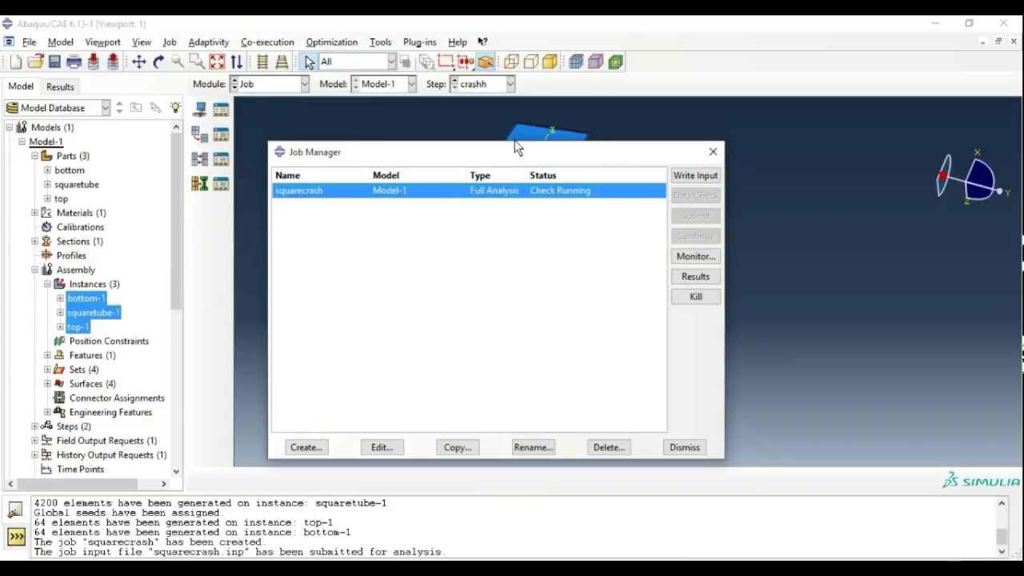
pyautogui.moveTo(514, 146); pyautogui.dragTo(504, 106)
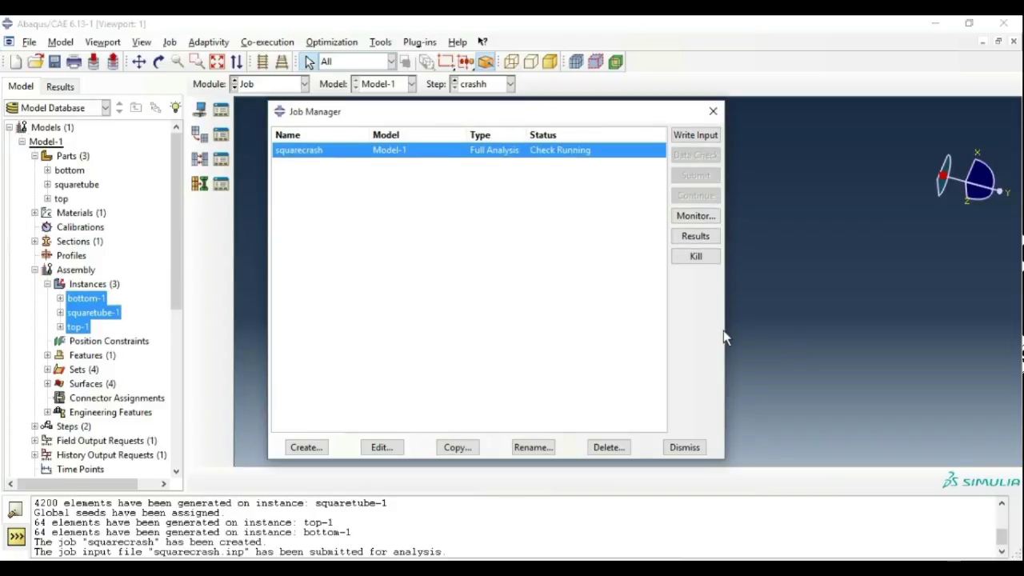
pyautogui.moveTo(727, 340); pyautogui.dragTo(881, 358)
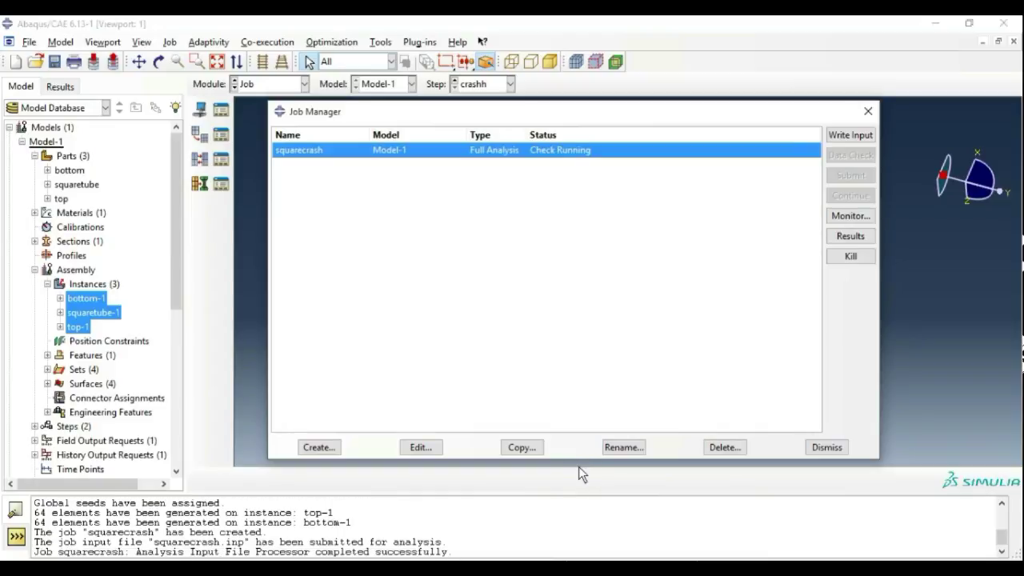
pyautogui.moveTo(574, 460); pyautogui.dragTo(566, 510)
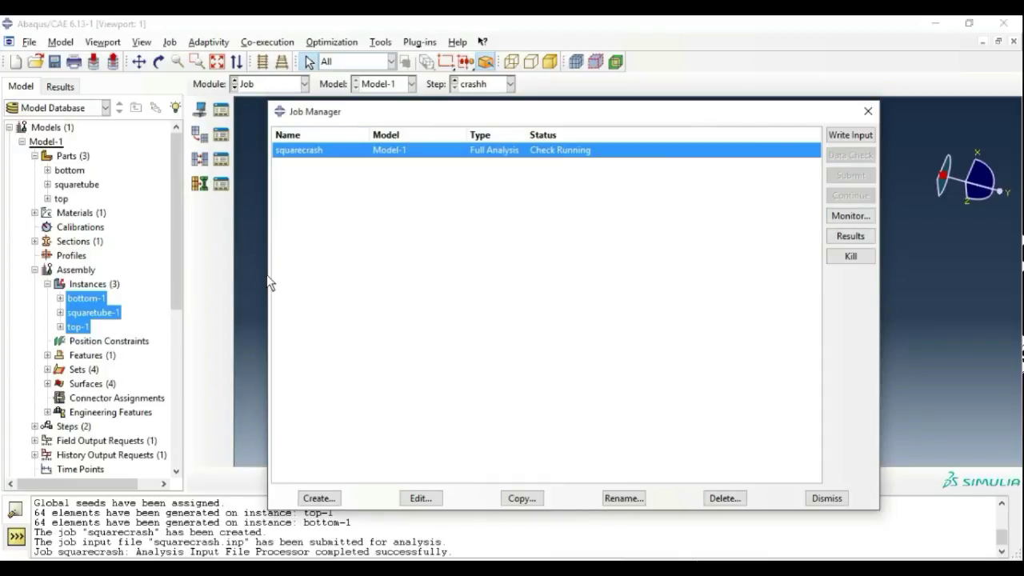
pyautogui.moveTo(269, 284); pyautogui.dragTo(221, 312)
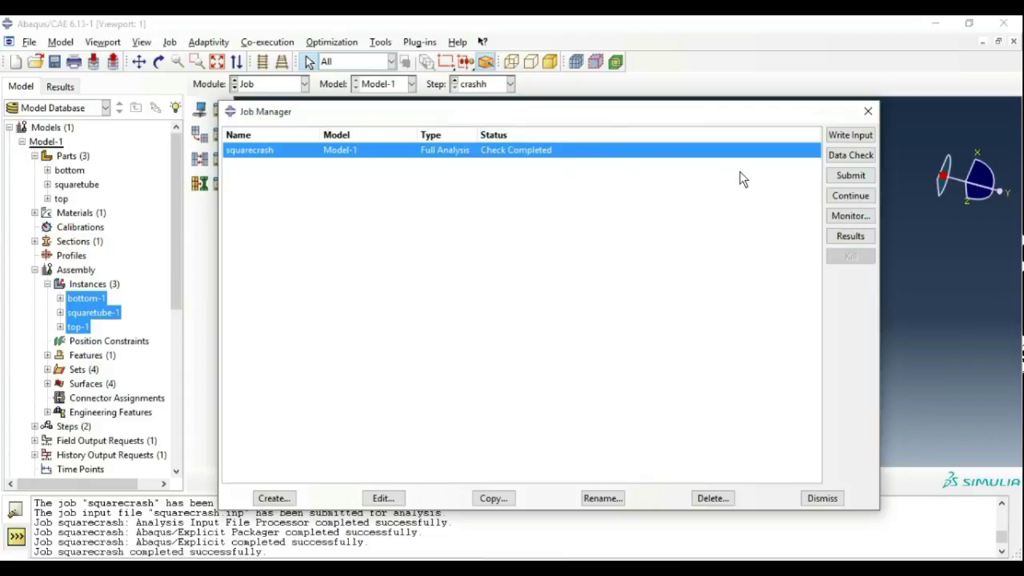
# Step: Submit the squarecrash job for analysis, overwriting the existing job files, and open its monitor
pyautogui.click(853, 178)
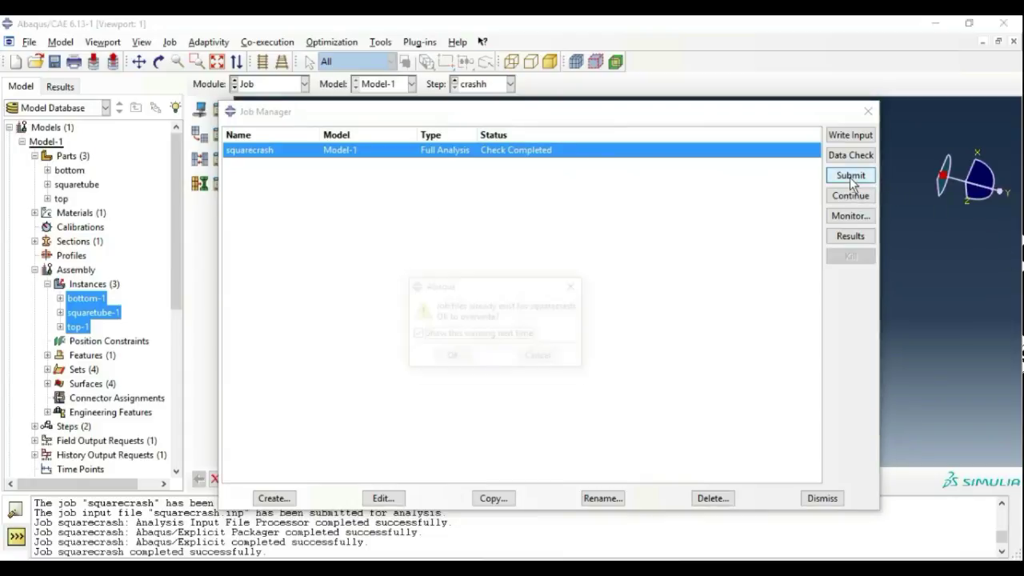
pyautogui.click(465, 359)
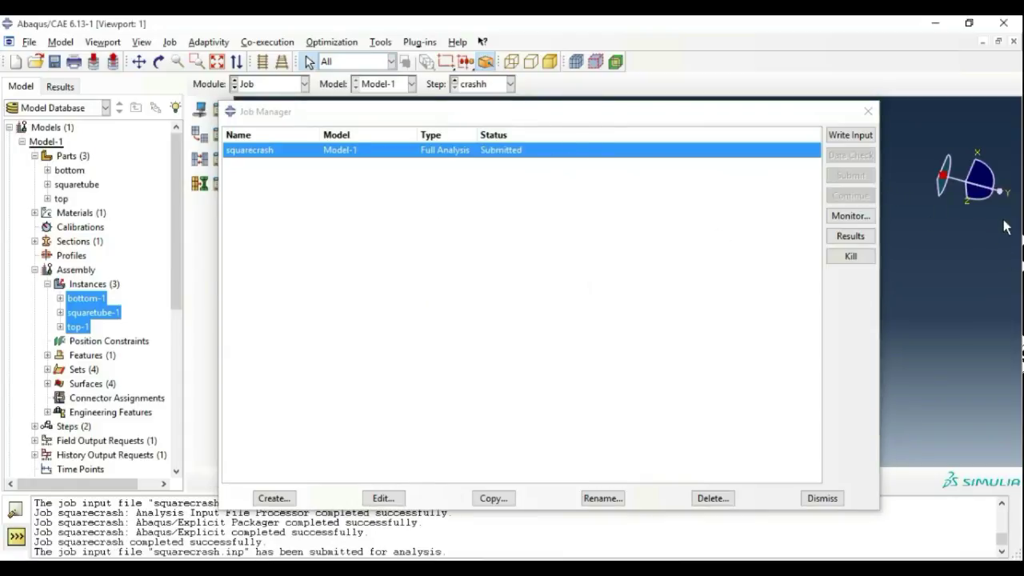
pyautogui.click(848, 216)
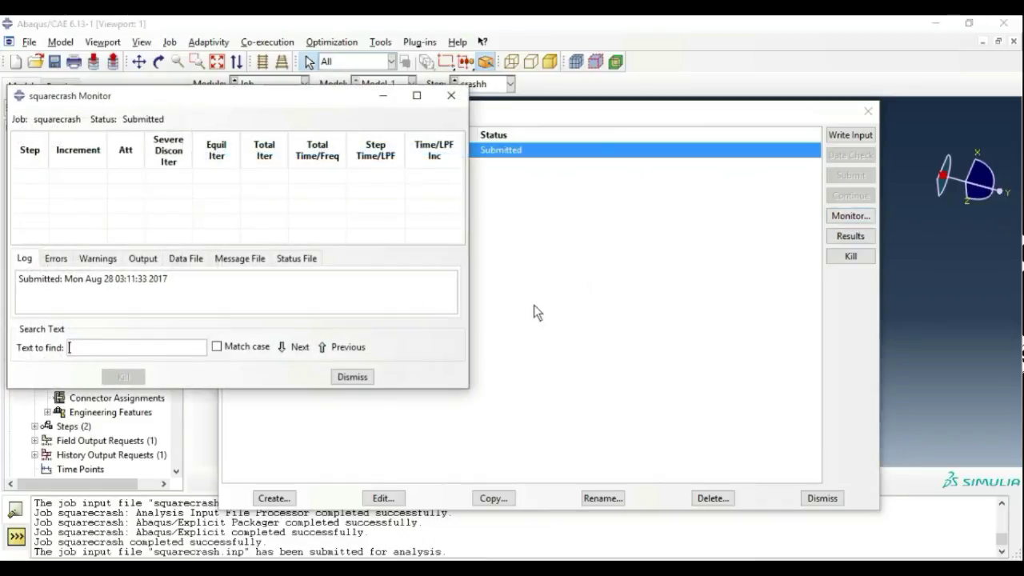
# Step: Enlarge the squarecrash monitor and examine the running job's warnings and log
pyautogui.moveTo(288, 104); pyautogui.dragTo(622, 109)
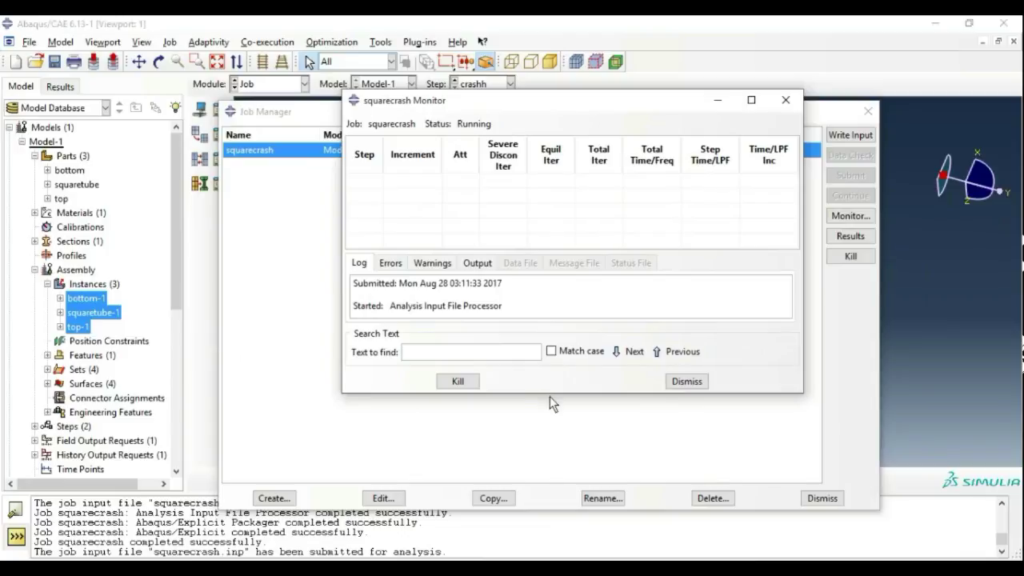
pyautogui.moveTo(549, 395); pyautogui.dragTo(550, 509)
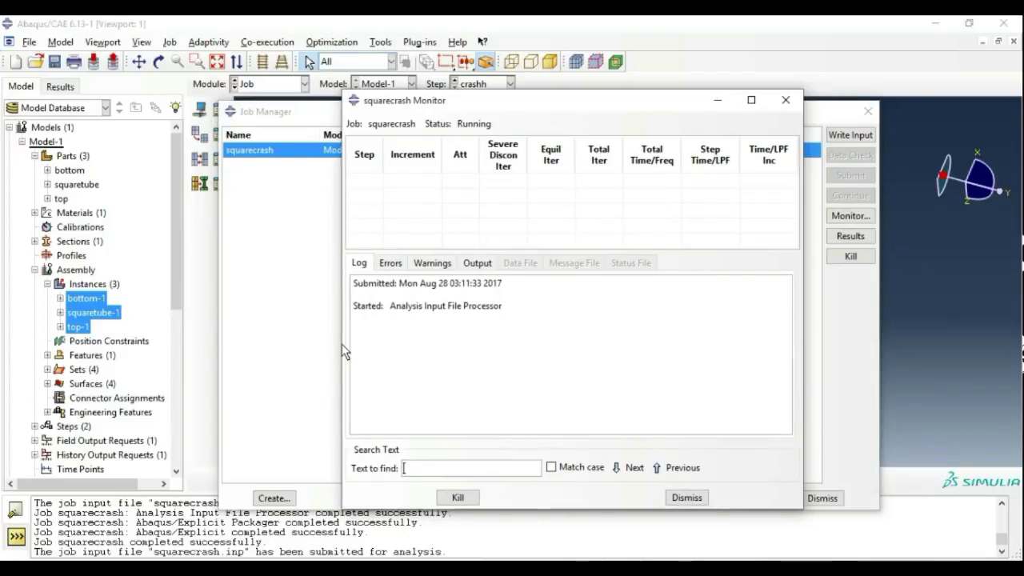
pyautogui.moveTo(342, 350); pyautogui.dragTo(234, 344)
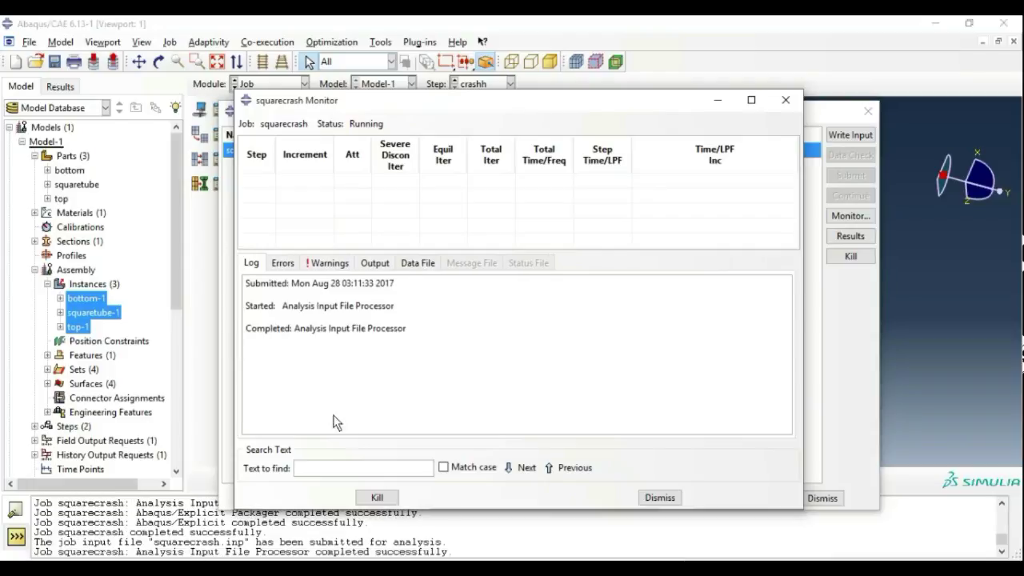
pyautogui.click(323, 269)
pyautogui.click(249, 265)
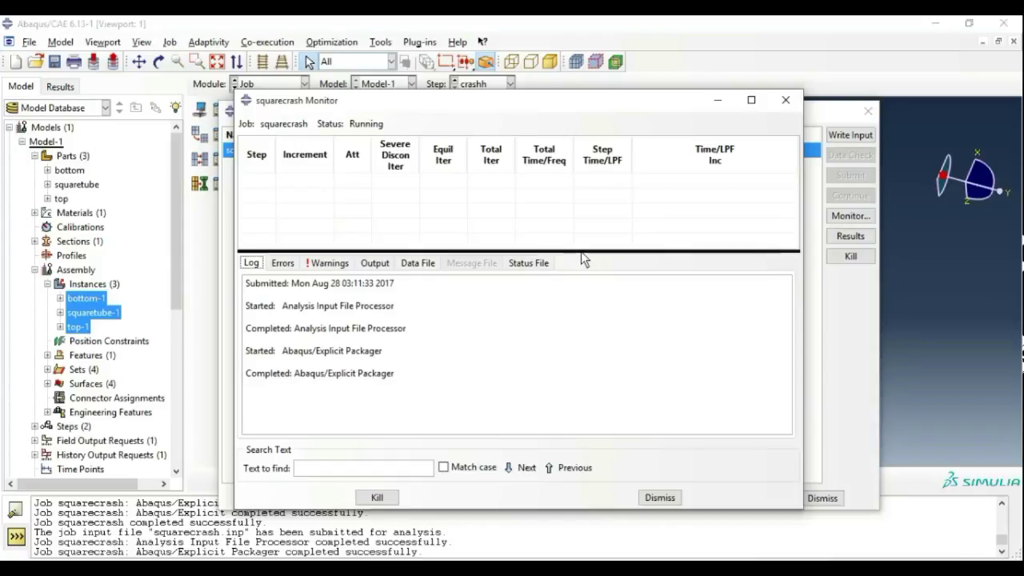
pyautogui.moveTo(581, 251); pyautogui.dragTo(587, 313)
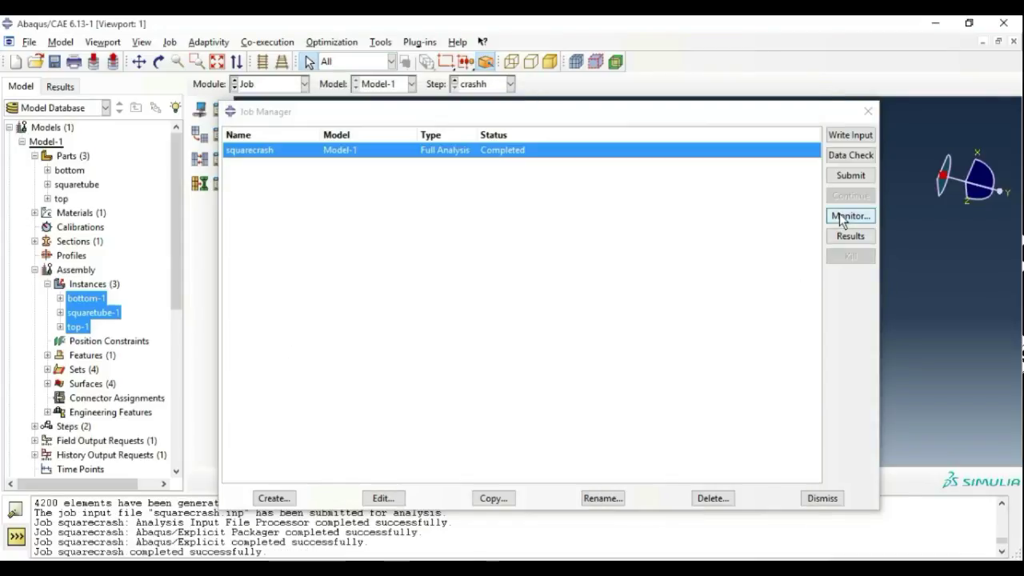
# Step: Review the increment, time and energy history of the finished squarecrash job, and close its monitor
pyautogui.click(851, 216)
pyautogui.scroll(5, 642, 266)
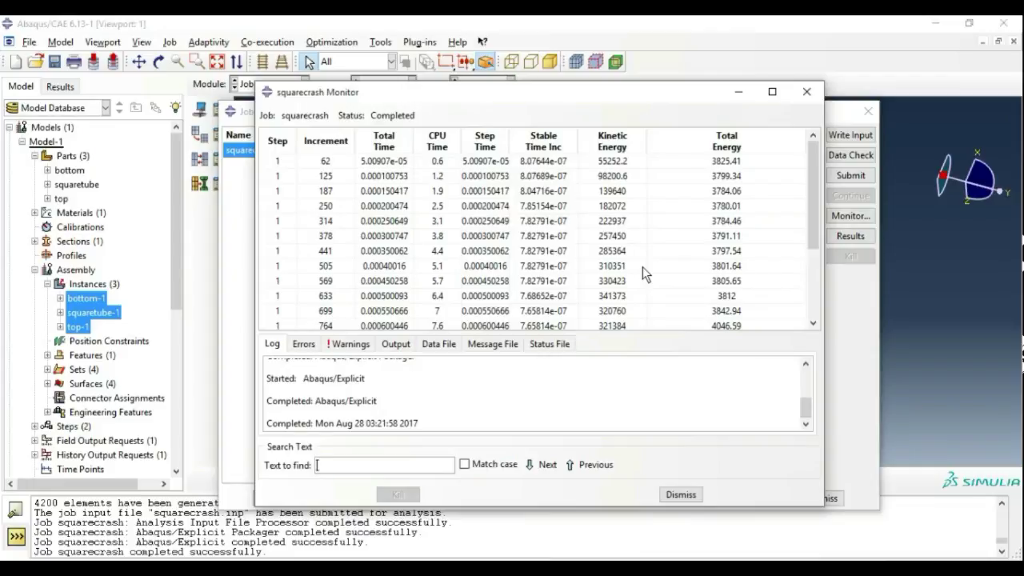
pyautogui.click(672, 496)
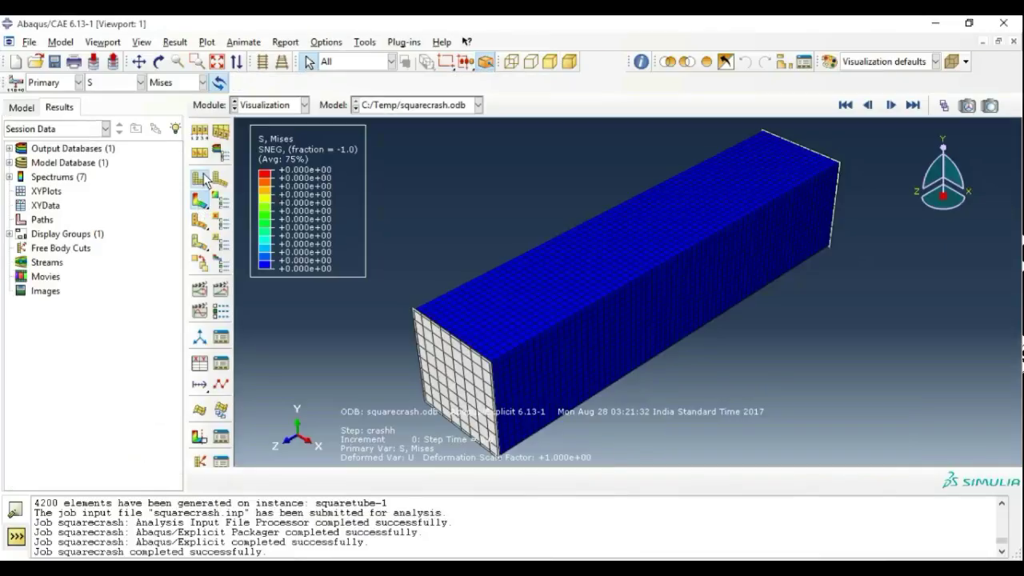
# Step: Plot the Mises stress contours of squarecrash.odb on the deformed shape and animate the time history
pyautogui.click(205, 180)
pyautogui.click(200, 201)
pyautogui.click(225, 288)
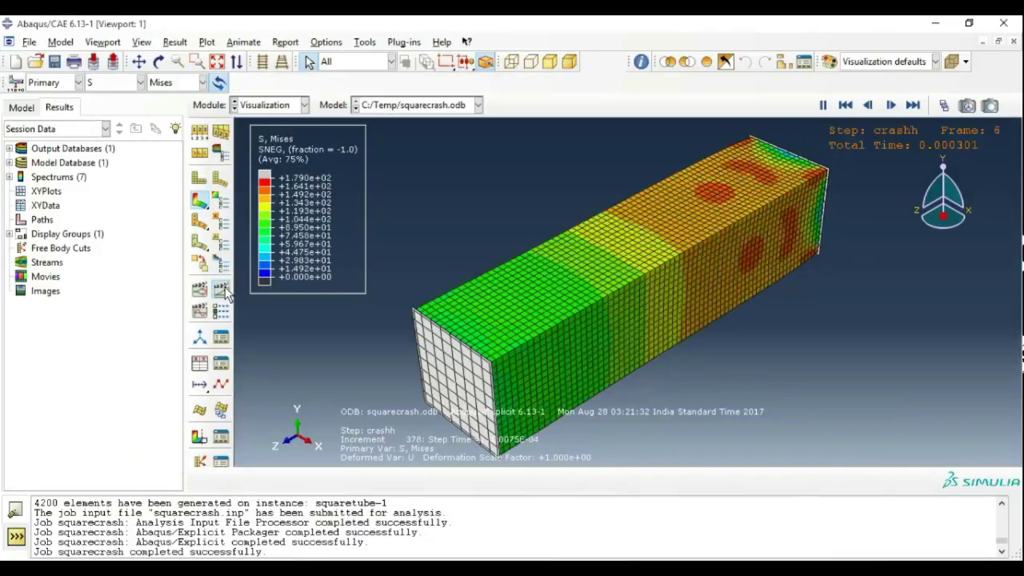
pyautogui.keyDown('ctrl'); pyautogui.keyDown('alt'); pyautogui.moveTo(861, 257); pyautogui.dragTo(613, 235); pyautogui.keyUp('alt'); pyautogui.keyUp('ctrl')
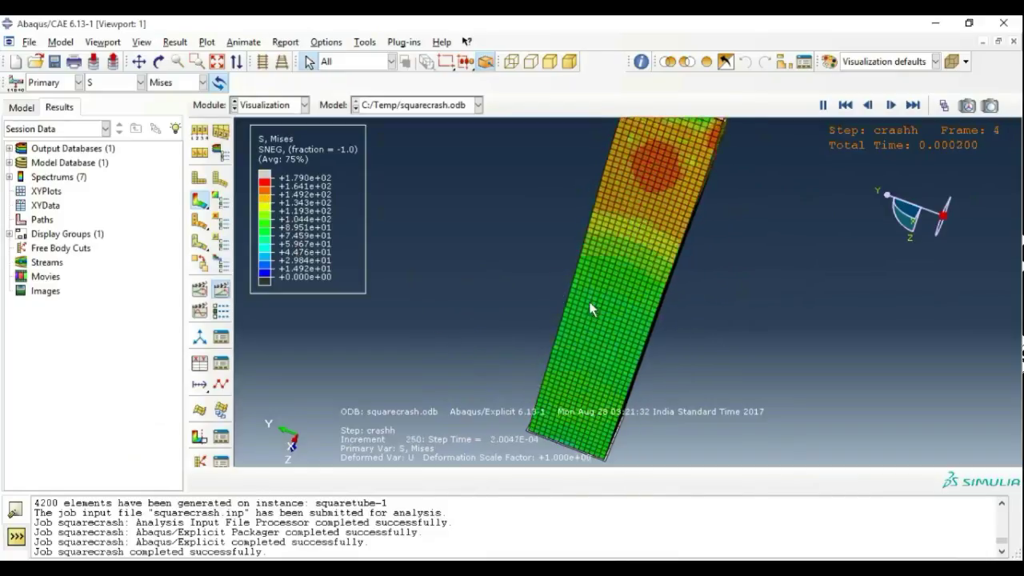
# Step: Slow the looping animation's frame rate to slightly below mid-range and watch the tube crush from several angles
pyautogui.click(221, 312)
pyautogui.moveTo(235, 290); pyautogui.dragTo(112, 288)
pyautogui.click(128, 409)
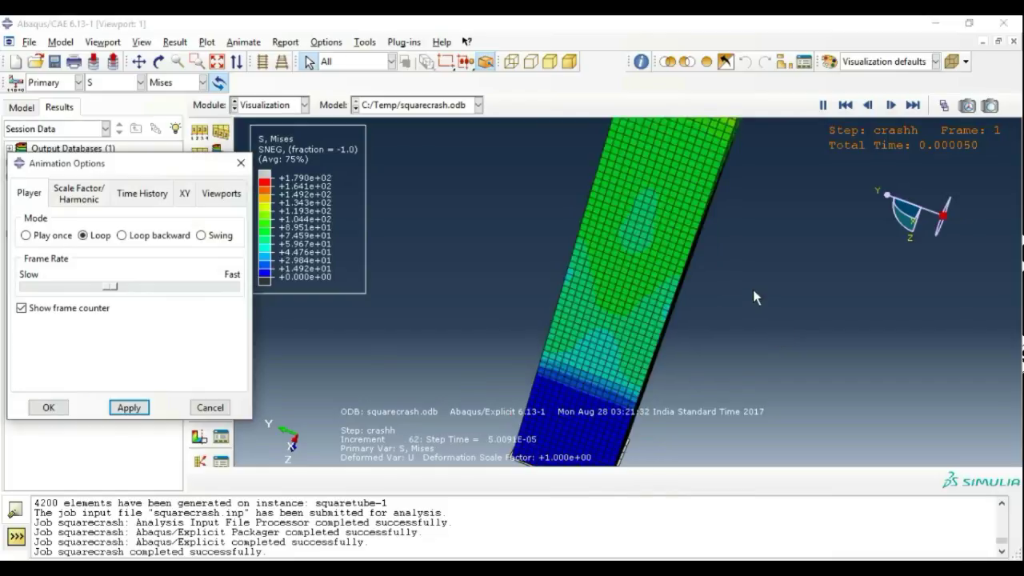
pyautogui.keyDown('ctrl'); pyautogui.keyDown('alt'); pyautogui.moveTo(753, 290); pyautogui.dragTo(704, 278); pyautogui.keyUp('alt'); pyautogui.keyUp('ctrl')
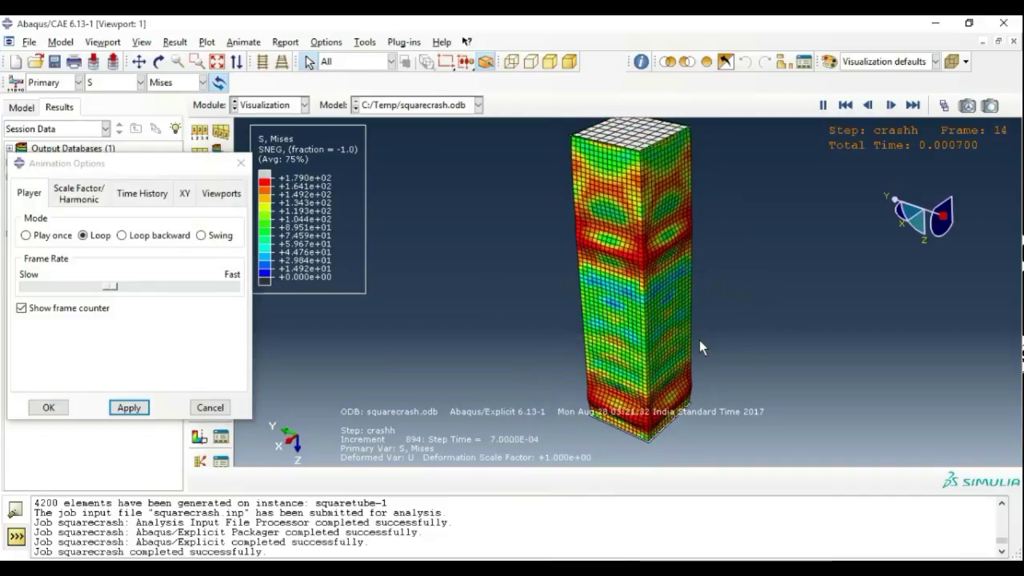
pyautogui.scroll(5, 645, 256)
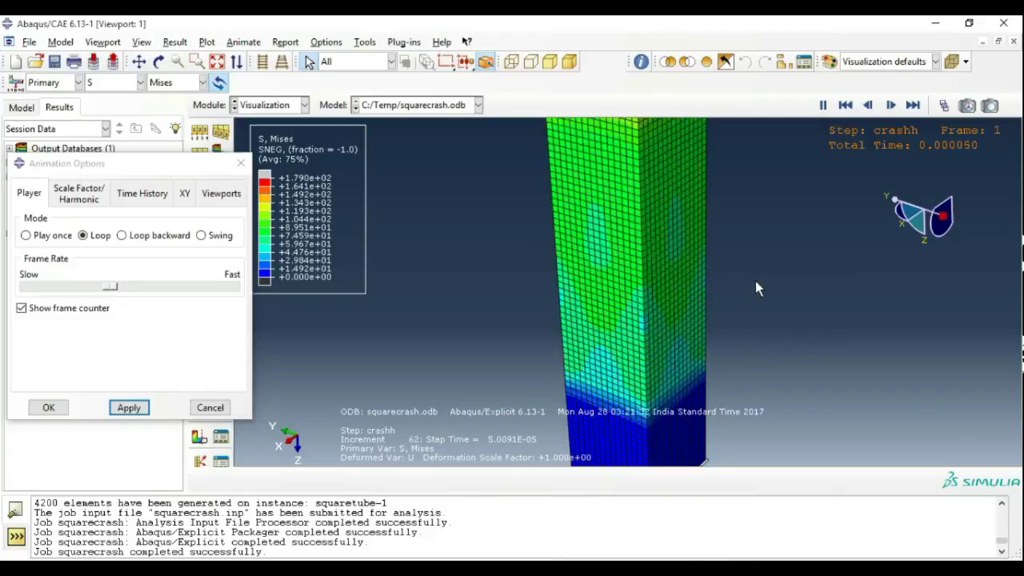
pyautogui.keyDown('ctrl'); pyautogui.keyDown('alt'); pyautogui.moveTo(749, 292); pyautogui.dragTo(753, 266); pyautogui.keyUp('alt'); pyautogui.keyUp('ctrl')
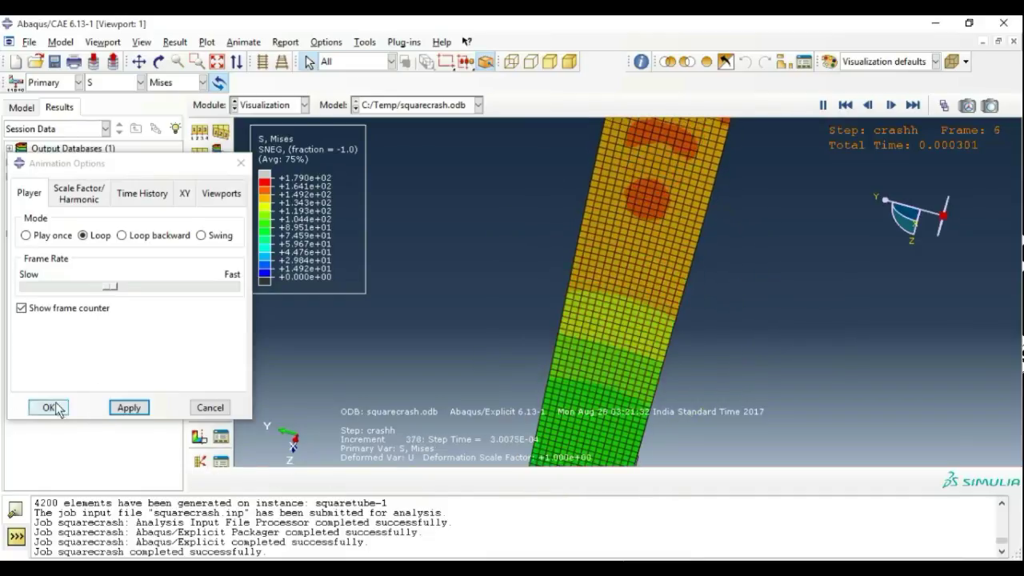
pyautogui.click(206, 407)
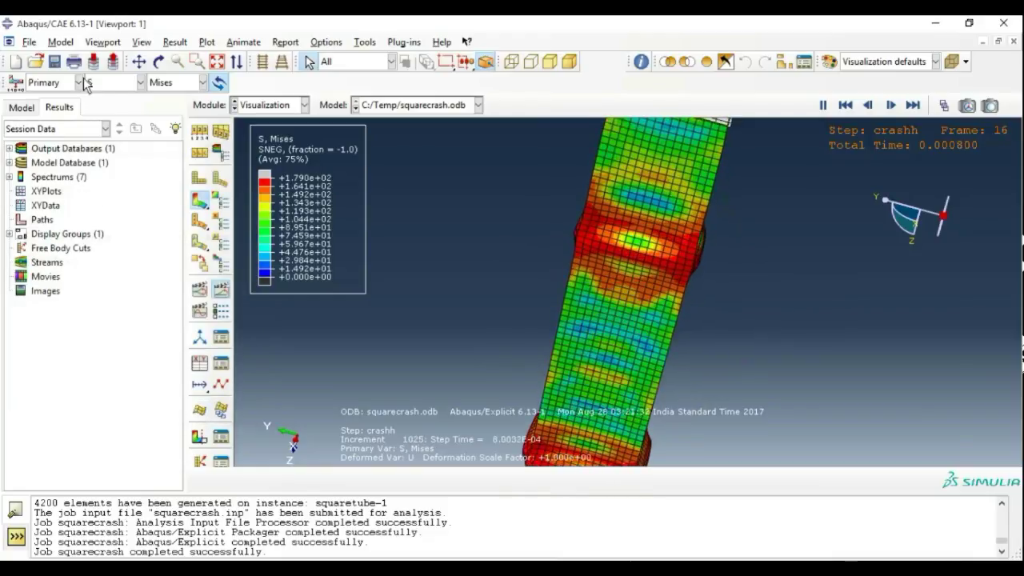
# Step: Save the model database as crashtest in the Temp folder
pyautogui.click(54, 62)
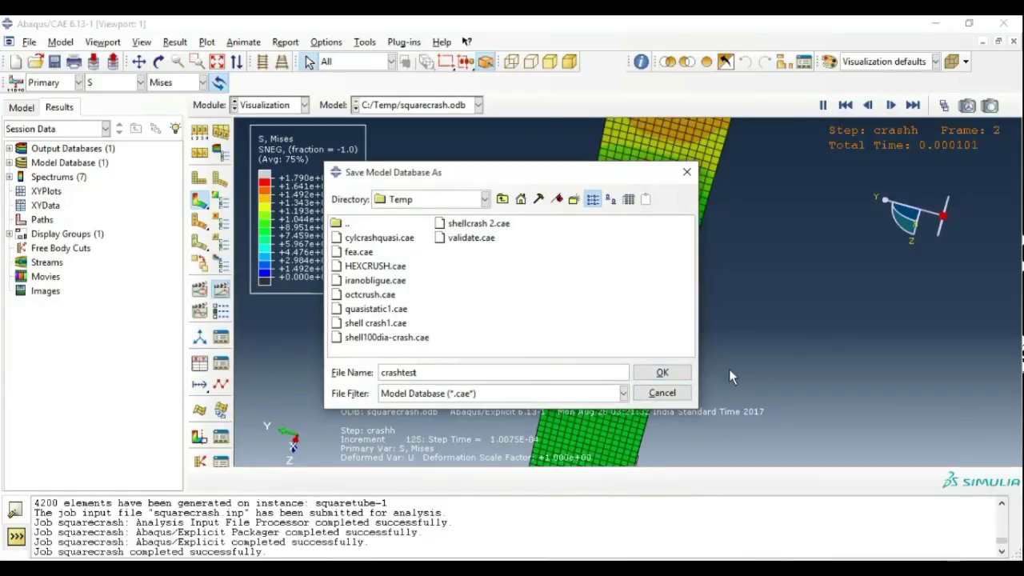
pyautogui.click(661, 374)
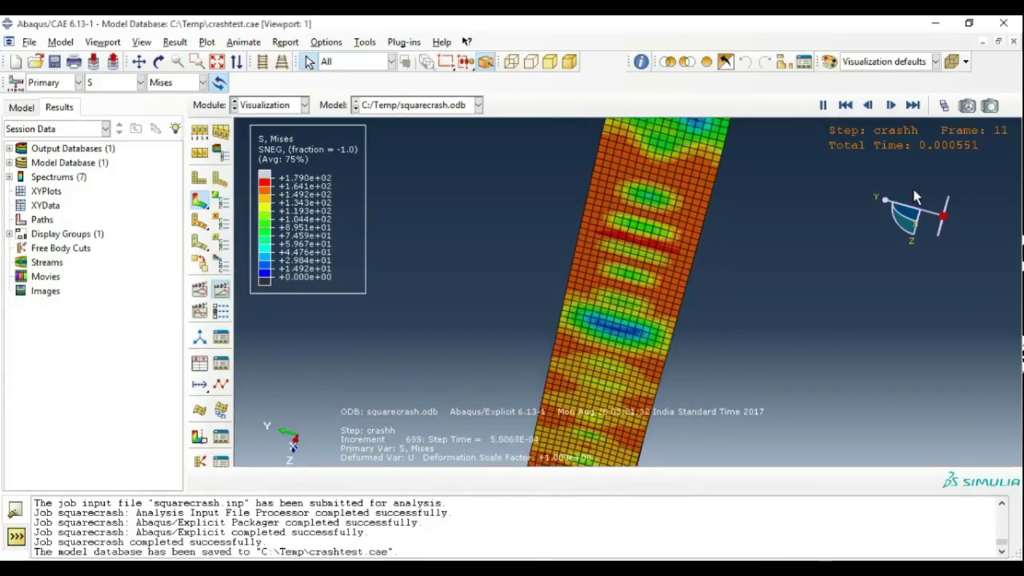